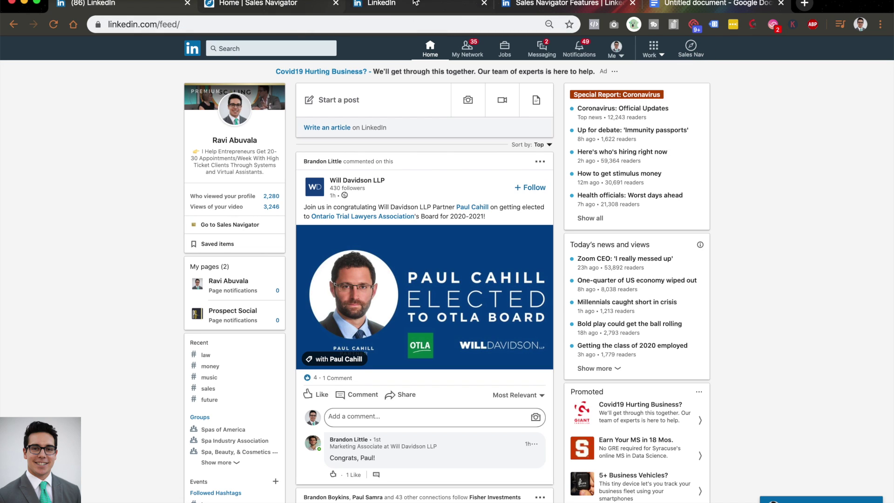
Review the monthly prices and included features of the Professional, Team and Enterprise Sales Navigator plans.
{"action": "left_click", "coordinate": [521, 5]}
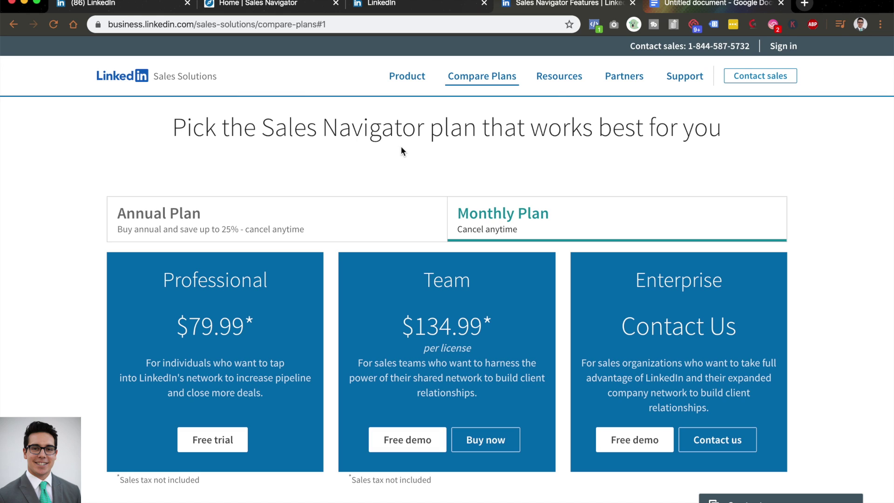
{"action": "scroll", "coordinate": [401, 146], "scroll_direction": "down", "scroll_amount": 2}
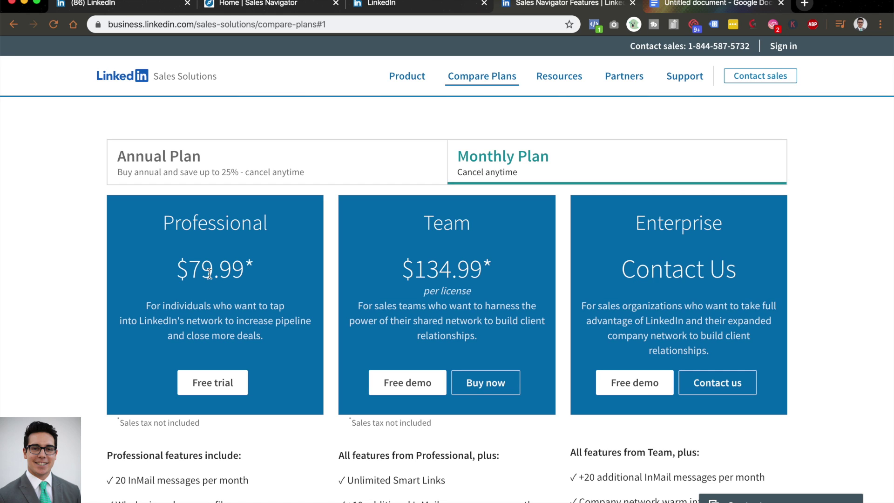
{"action": "scroll", "coordinate": [263, 282], "scroll_direction": "down", "scroll_amount": 3}
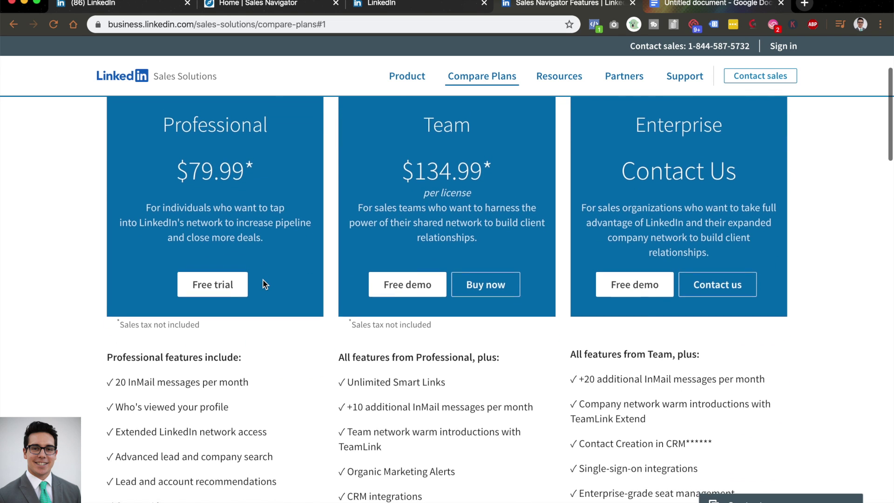
{"action": "scroll", "coordinate": [263, 285], "scroll_direction": "up", "scroll_amount": 2}
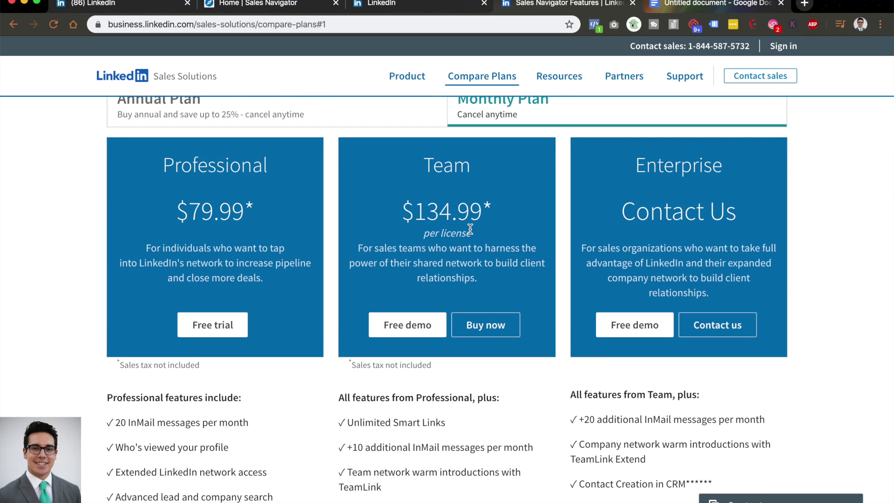
{"action": "scroll", "coordinate": [470, 230], "scroll_direction": "down", "scroll_amount": 2}
{"action": "scroll", "coordinate": [562, 239], "scroll_direction": "up", "scroll_amount": 2}
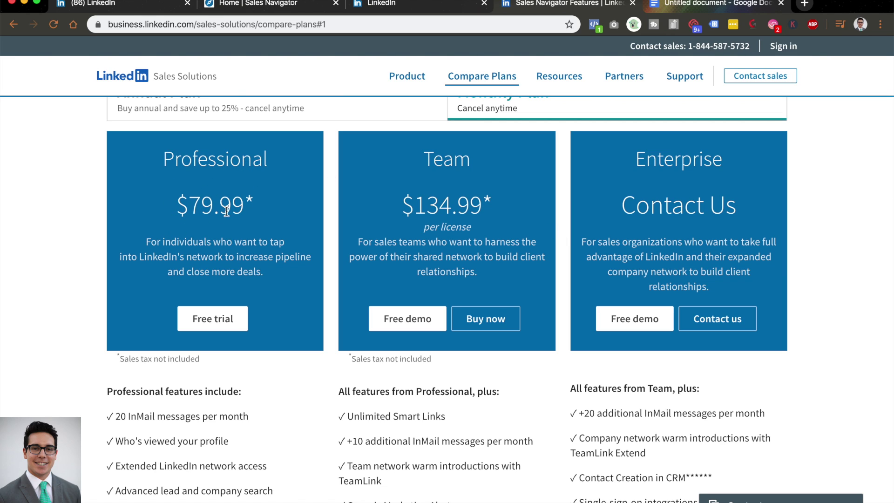
{"action": "scroll", "coordinate": [212, 317], "scroll_direction": "down", "scroll_amount": 2}
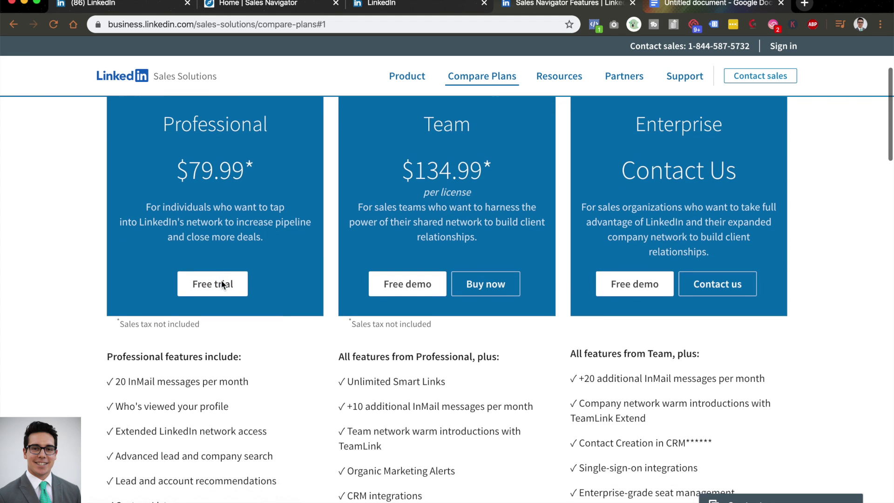
{"action": "scroll", "coordinate": [221, 280], "scroll_direction": "down", "scroll_amount": 2}
{"action": "scroll", "coordinate": [222, 280], "scroll_direction": "up", "scroll_amount": 5}
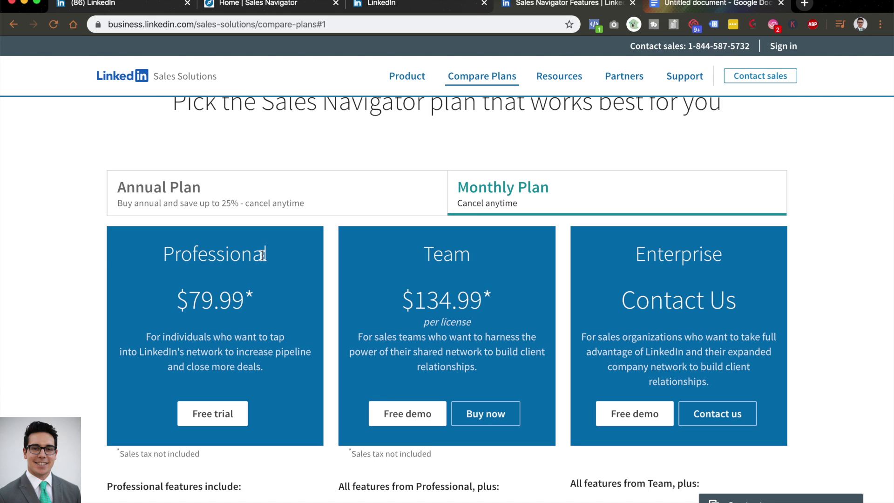
Open the advanced search for leads in Sales Navigator and look through its available filters.
{"action": "left_click", "coordinate": [294, 5]}
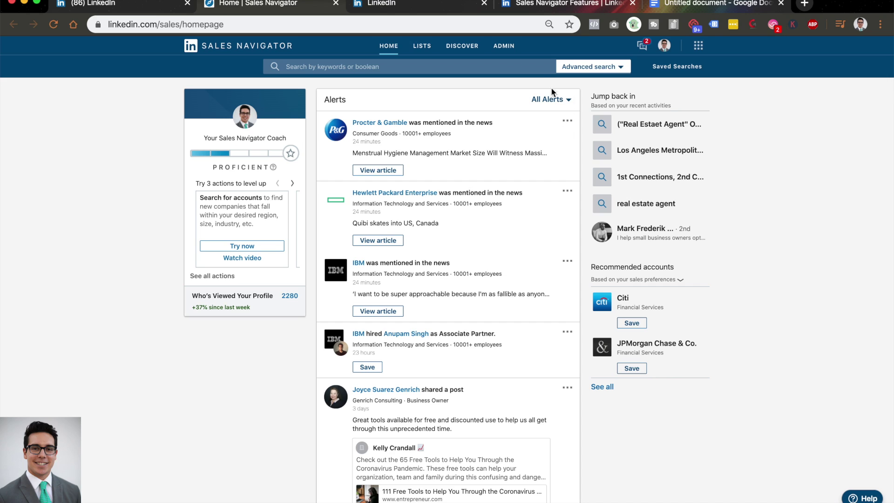
{"action": "left_click", "coordinate": [571, 70]}
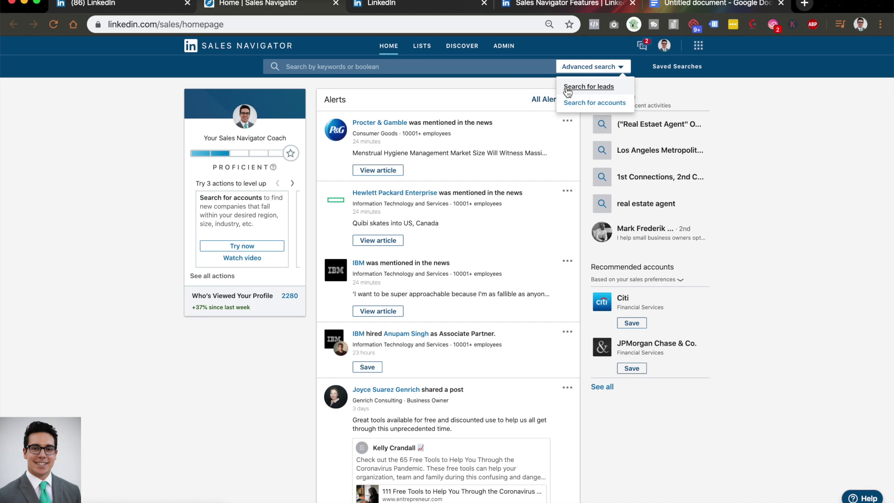
{"action": "left_click", "coordinate": [567, 88]}
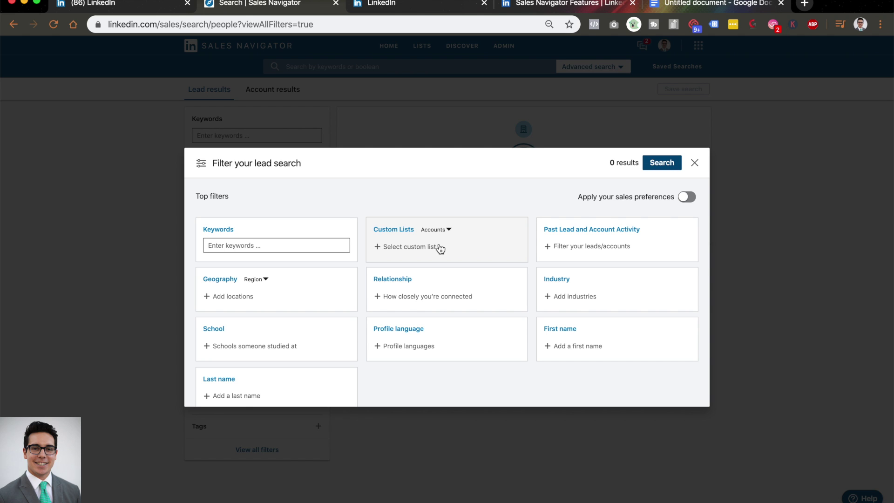
{"action": "scroll", "coordinate": [441, 244], "scroll_direction": "down", "scroll_amount": 3}
{"action": "scroll", "coordinate": [440, 248], "scroll_direction": "up", "scroll_amount": 2}
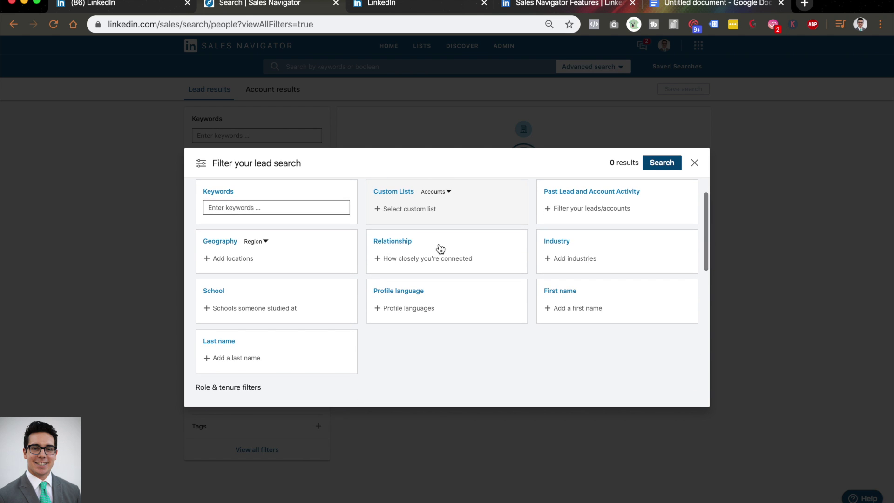
{"action": "scroll", "coordinate": [362, 289], "scroll_direction": "up", "scroll_amount": 2}
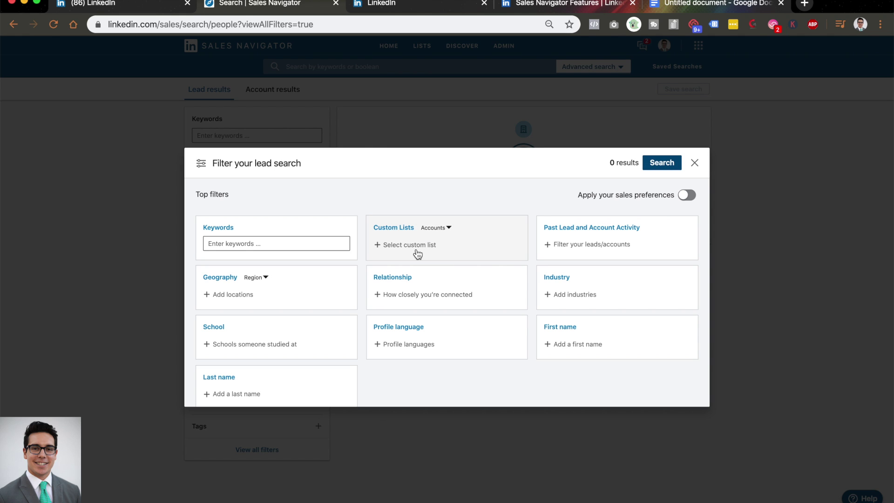
{"action": "scroll", "coordinate": [417, 254], "scroll_direction": "down", "scroll_amount": 5}
{"action": "scroll", "coordinate": [416, 254], "scroll_direction": "up", "scroll_amount": 5}
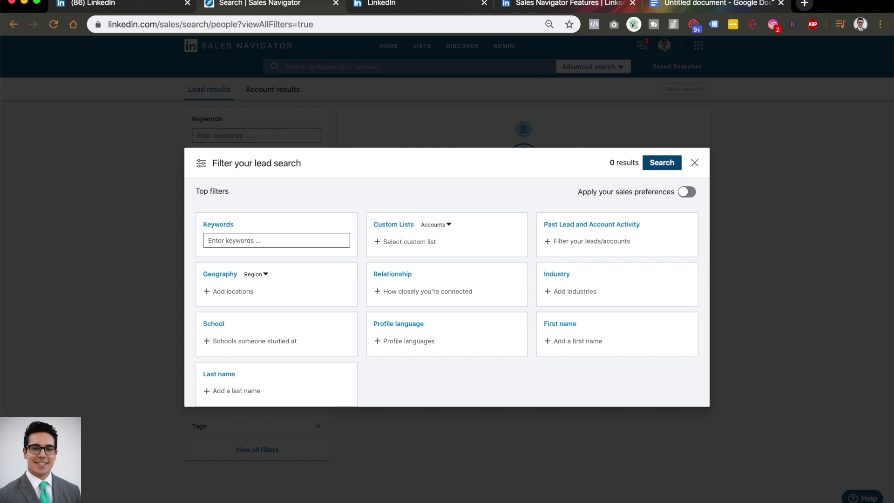
Switch to the Google Docs document and start a Boolean search below the notes with ("Real Estate Ageny" OR ".
{"action": "left_click", "coordinate": [703, 6]}
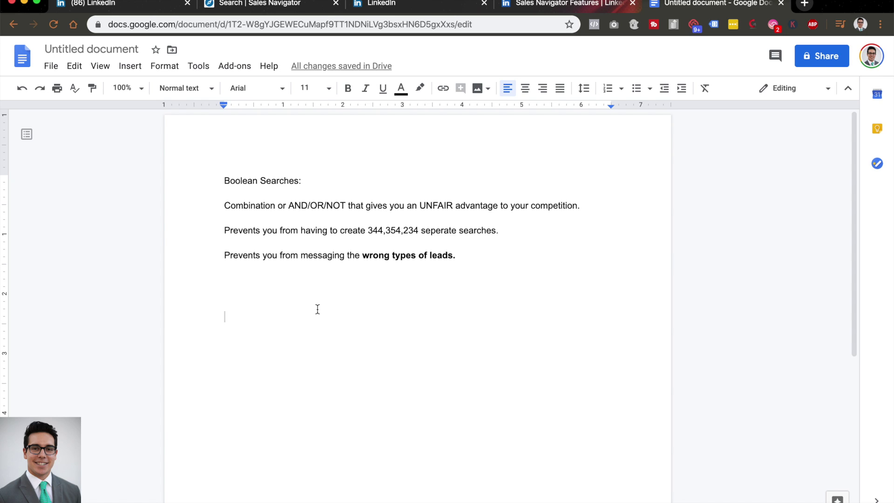
{"action": "type", "text": "("}
{"action": "key", "text": "BackSpace"}
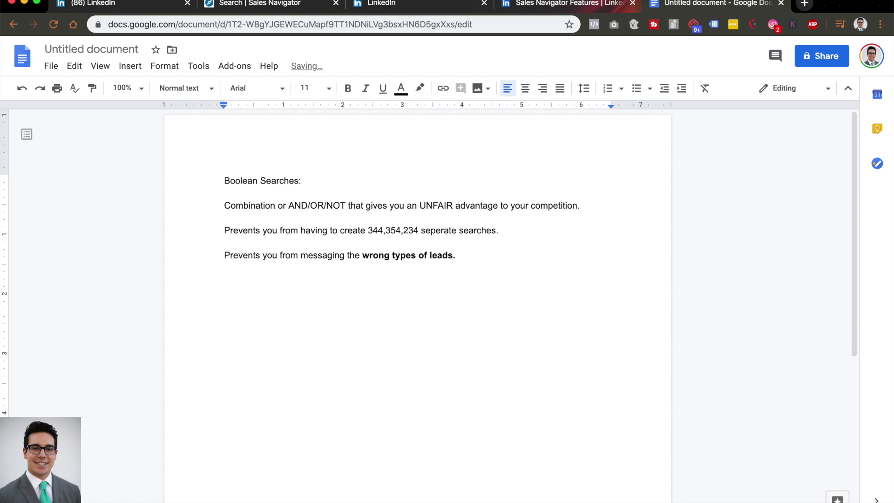
{"action": "type", "text": "("}
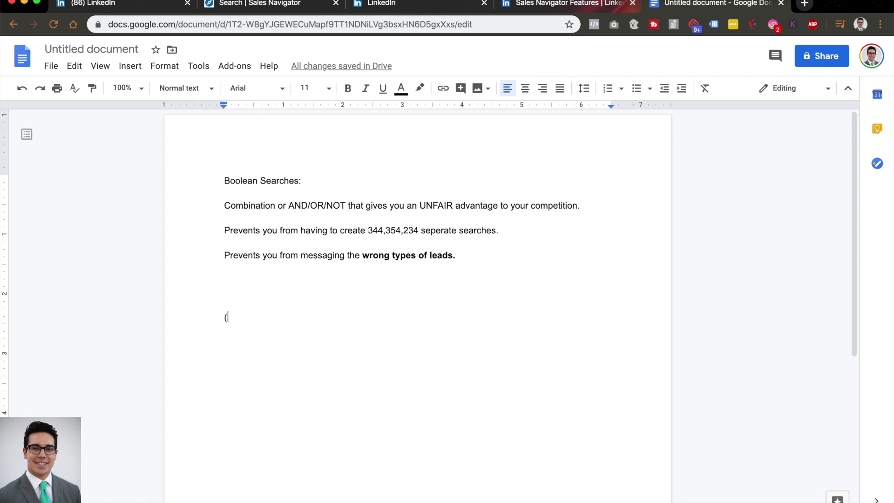
{"action": "type", "text": "Rea"}
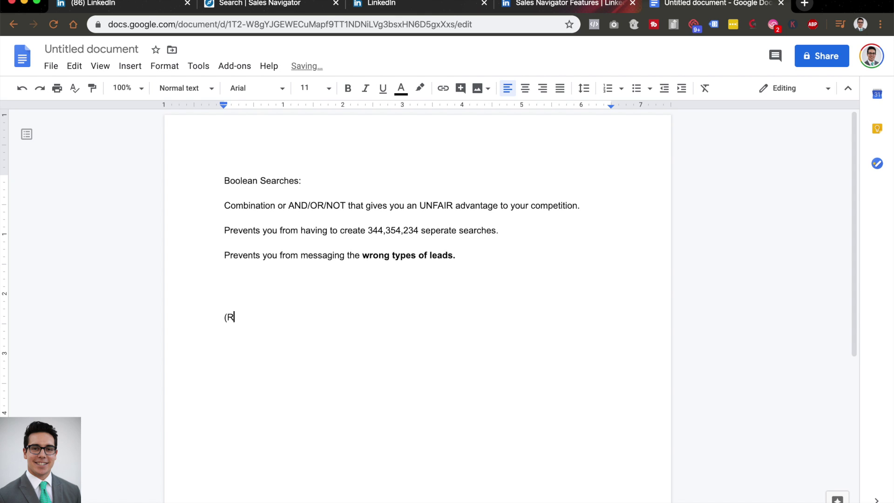
{"action": "key", "text": "BackSpace"}
{"action": "key", "text": "BackSpace"}
{"action": "key", "text": "BackSpace"}
{"action": "type", "text": "\"Real Est"}
{"action": "type", "text": "ate Ageny"}
{"action": "type", "text": "\" "}
{"action": "type", "text": "OR \""}
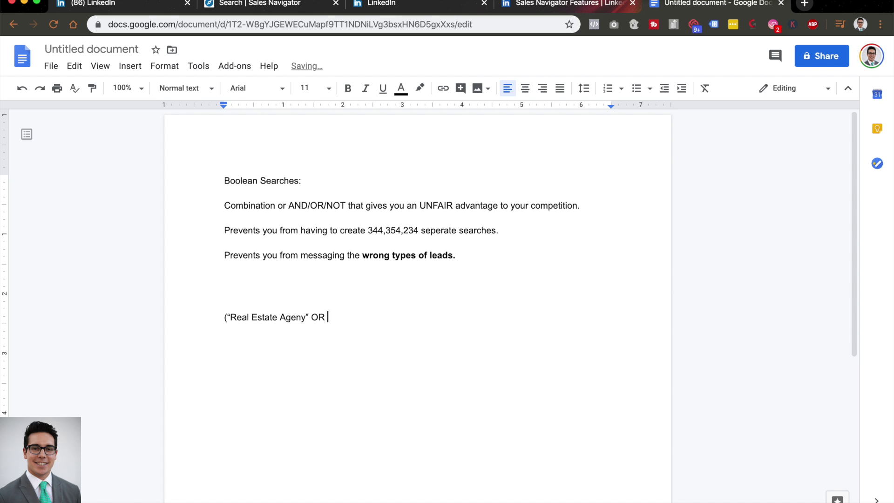
Correct the misspelled "Ageny" to "Agent" in the Boolean search and return to the end of the line.
{"action": "key", "text": "Return"}
{"action": "key", "text": "Left"}
{"action": "key", "text": "Left"}
{"action": "key", "text": "Left"}
{"action": "key", "text": "Left"}
{"action": "key", "text": "Left"}
{"action": "key", "text": "Left"}
{"action": "key", "text": "Left"}
{"action": "key", "text": "BackSpace"}
{"action": "type", "text": "t"}
{"action": "key", "text": "Right"}
{"action": "key", "text": "Right"}
{"action": "key", "text": "Right"}
{"action": "key", "text": "Right"}
{"action": "key", "text": "Right"}
{"action": "key", "text": "Right"}
Continue the Boolean search with the alternatives "Real Estate Broker" OR "Real Estate Associate".
{"action": "type", "text": "Real Estate Broker"}
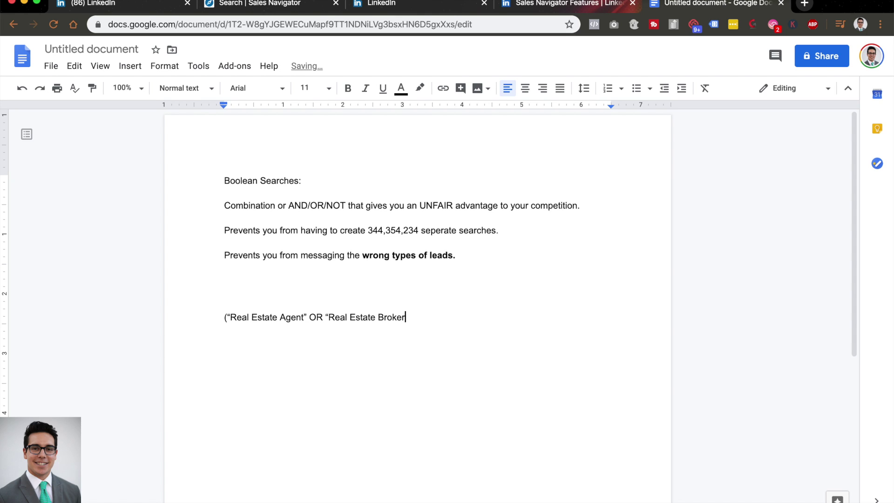
{"action": "type", "text": "” OR “Real Estate A"}
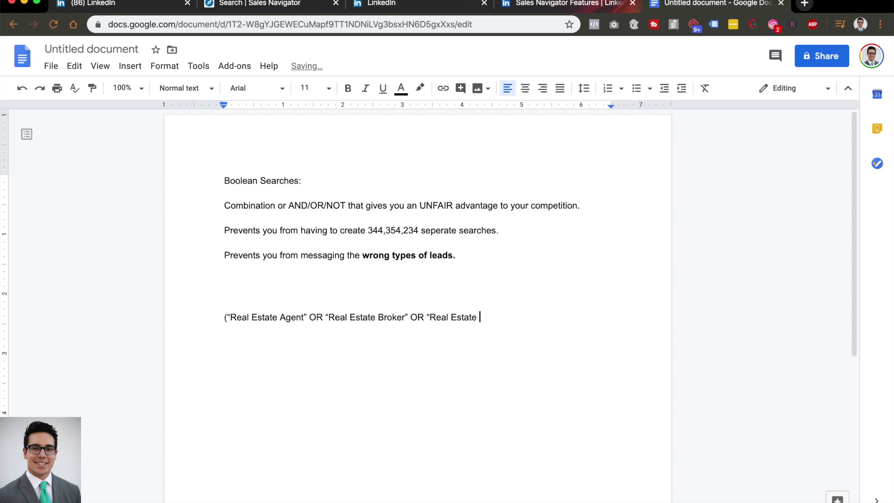
{"action": "type", "text": "ssociate”"}
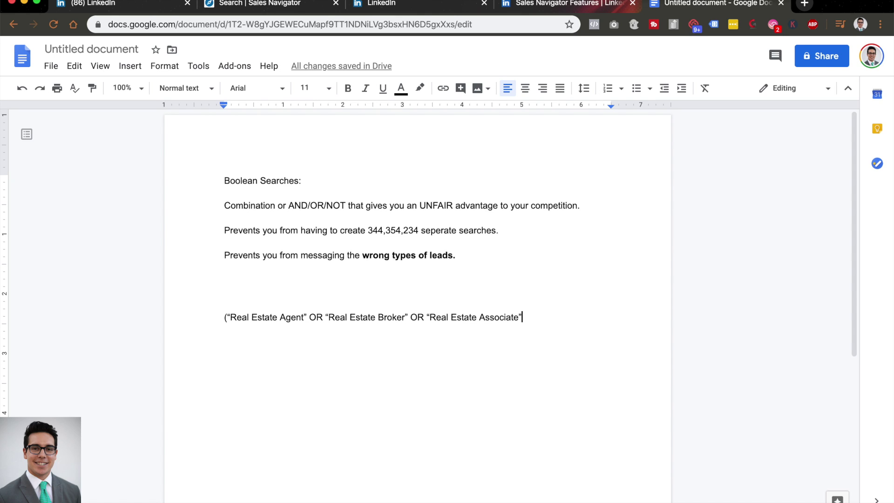
Enclose the three real estate terms joined by OR in their own inner pair of parentheses.
{"action": "left_click", "coordinate": [227, 317]}
{"action": "type", "text": "("}
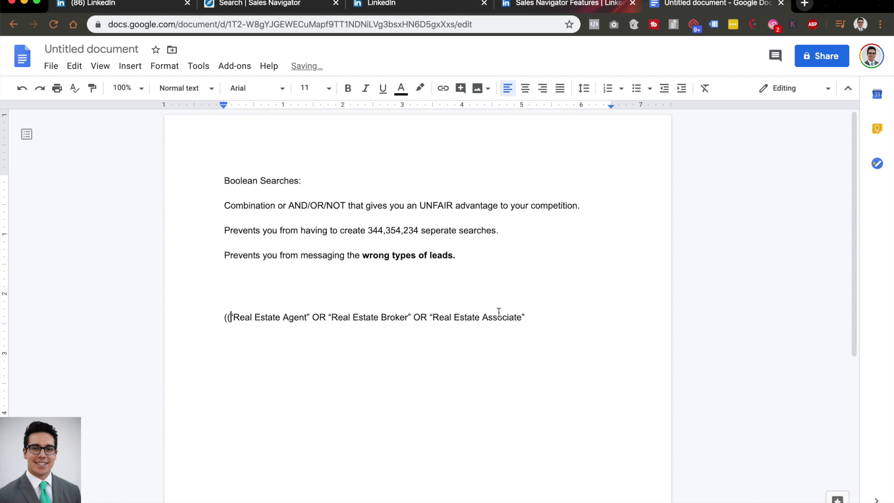
{"action": "left_click", "coordinate": [537, 319]}
{"action": "key", "text": "BackSpace"}
{"action": "type", "text": ")"}
Append the exclusions NOT "Commercial" NOT "Law" to the search and close the outer parenthesis.
{"action": "type", "text": " NOT"}
{"action": "type", "text": " \""}
{"action": "type", "text": "Commercial"}
{"action": "type", "text": "\""}
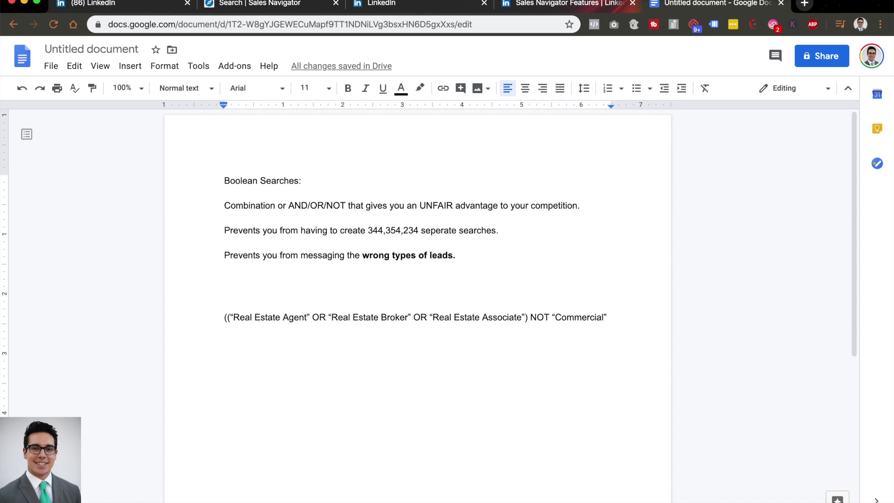
{"action": "type", "text": "NOT"}
{"action": "type", "text": " \""}
{"action": "type", "text": "Law"}
{"action": "key", "text": "BackSpace"}
{"action": "type", "text": "w"}
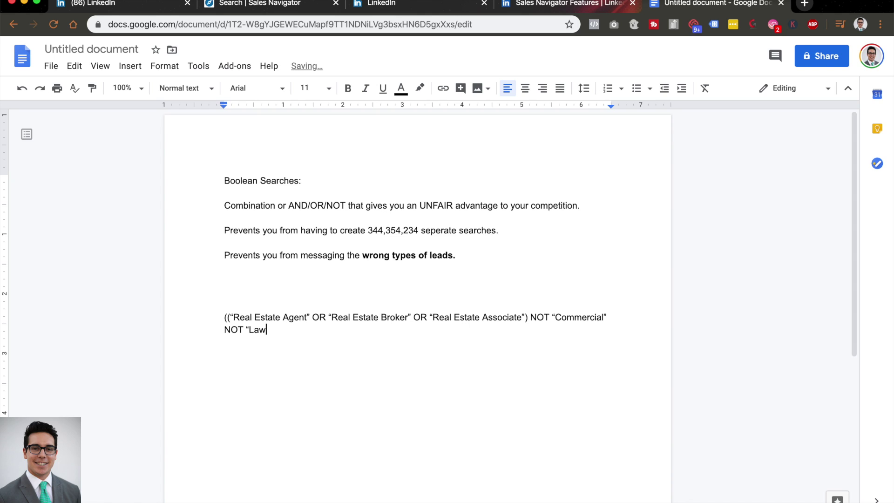
{"action": "type", "text": "”"}
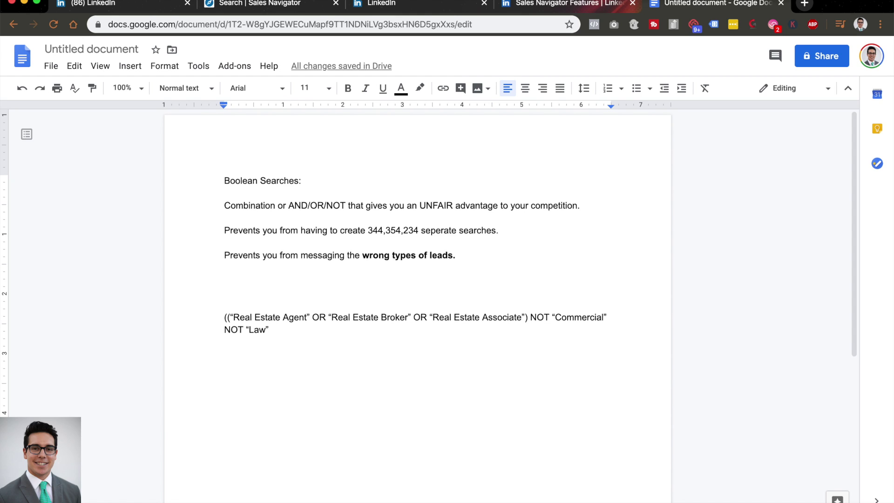
{"action": "type", "text": ")"}
Add a second Boolean search after a blank line, reading ("Real Estate Broker" AND "Commercial").
{"action": "key", "text": "Return"}
{"action": "key", "text": "Return"}
{"action": "type", "text": "(“"}
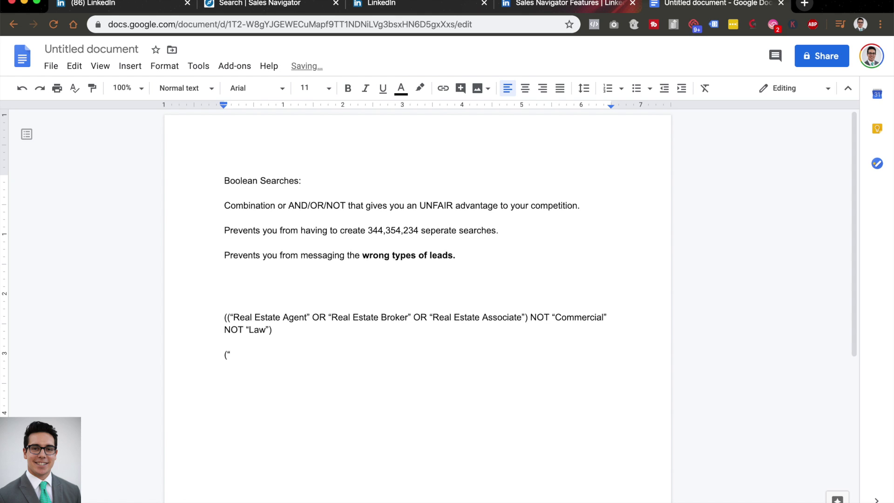
{"action": "type", "text": "Real E"}
{"action": "type", "text": "state "}
{"action": "type", "text": "Broker"}
{"action": "type", "text": "\""}
{"action": "type", "text": " AND"}
{"action": "type", "text": " \"Commercial"}
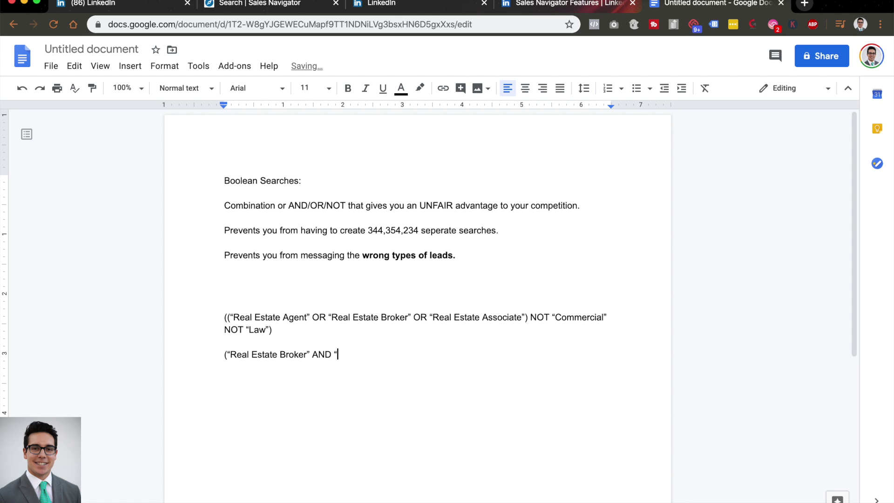
{"action": "type", "text": "\""}
{"action": "type", "text": ")"}
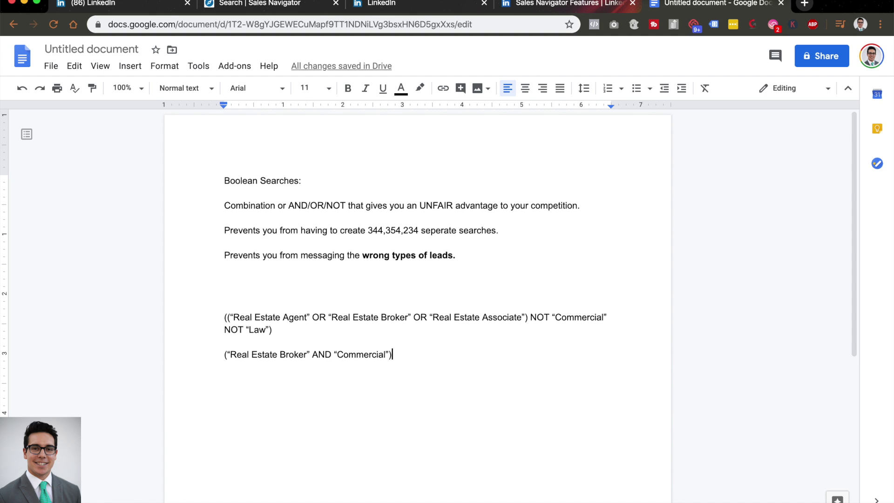
Start a third Boolean search after a blank line with ("PHD" OR "Doctor" OR "Dr." OR "Medical Doctor.
{"action": "key", "text": "Return"}
{"action": "key", "text": "Return"}
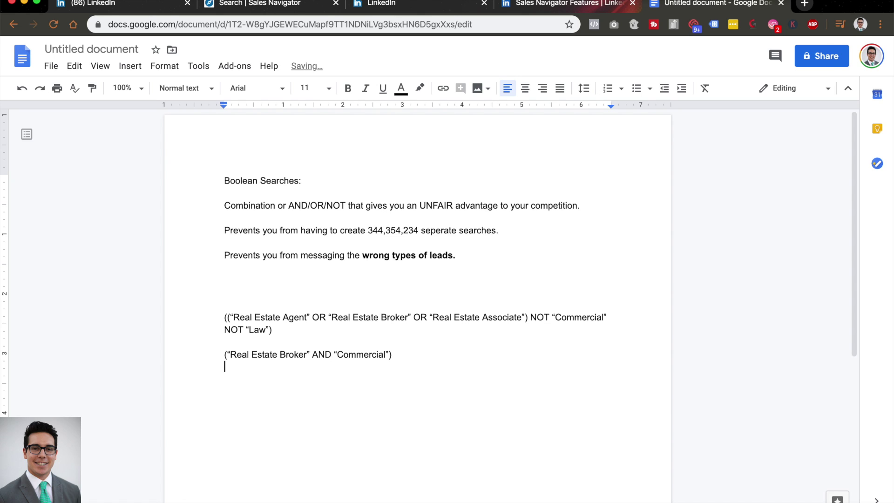
{"action": "type", "text": "("}
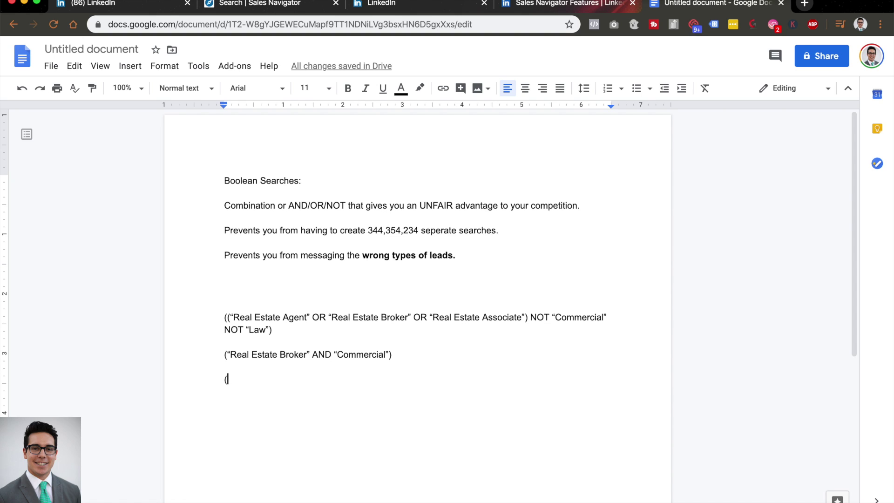
{"action": "type", "text": "\""}
{"action": "type", "text": "PHD"}
{"action": "type", "text": "\" OR "}
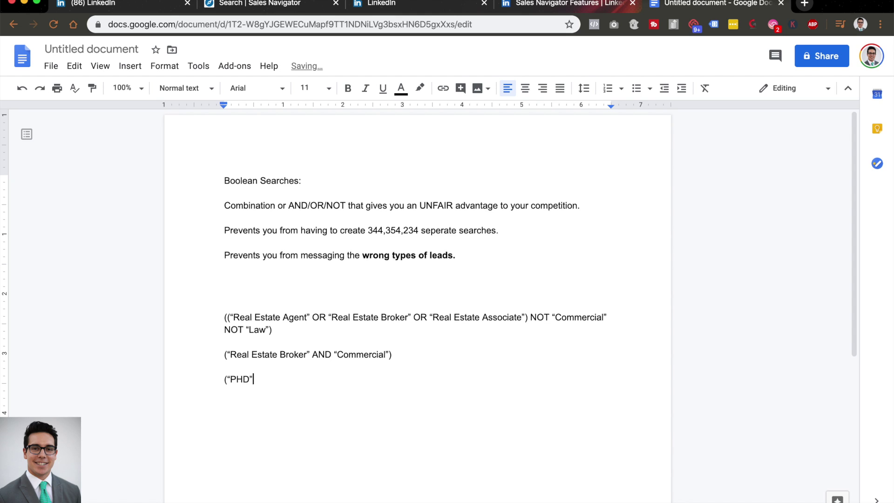
{"action": "type", "text": "\"Doctor\""}
{"action": "type", "text": " OR \""}
{"action": "type", "text": "Dr.\" O"}
{"action": "type", "text": "R \"M"}
{"action": "type", "text": "edical Doctor"}
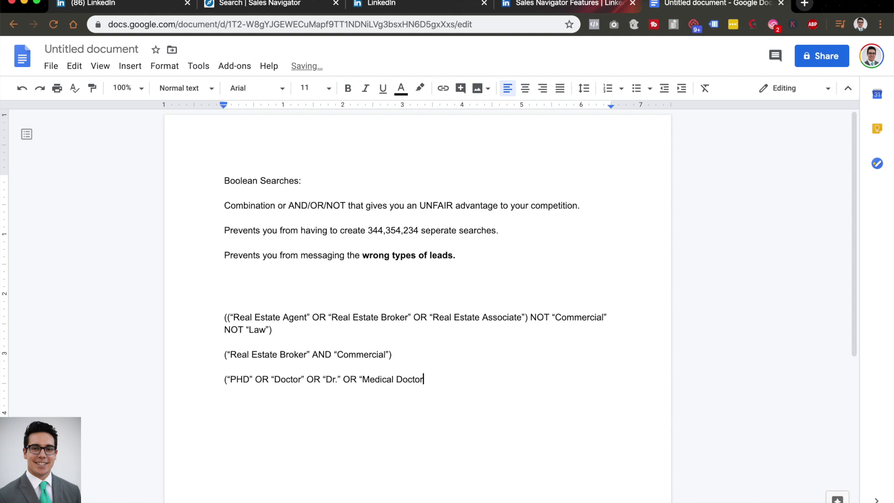
Close the quotation after Medical Doctor and extend the search with OR "Doc" OR "Chiropractor".
{"action": "type", "text": "\" "}
{"action": "type", "text": "OR"}
{"action": "key", "text": "BackSpace"}
{"action": "key", "text": "BackSpace"}
{"action": "type", "text": "OR \""}
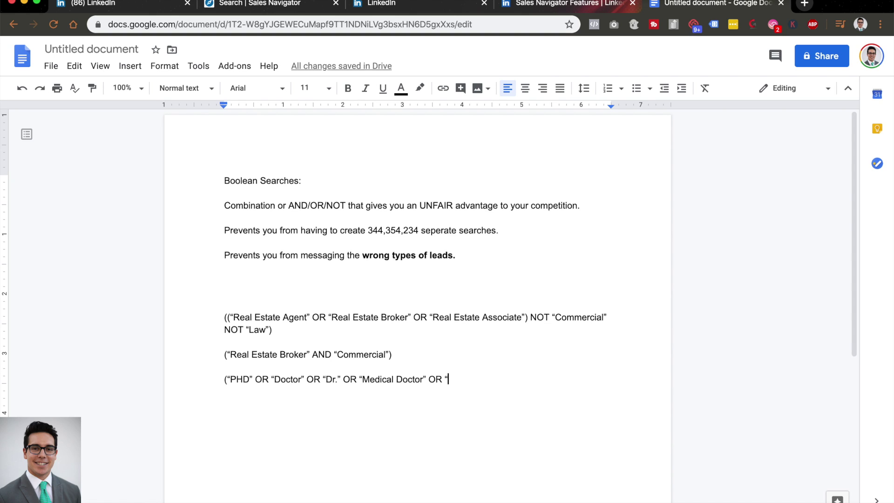
{"action": "type", "text": "Doc\" "}
{"action": "type", "text": "OR"}
{"action": "type", "text": "\"Chir"}
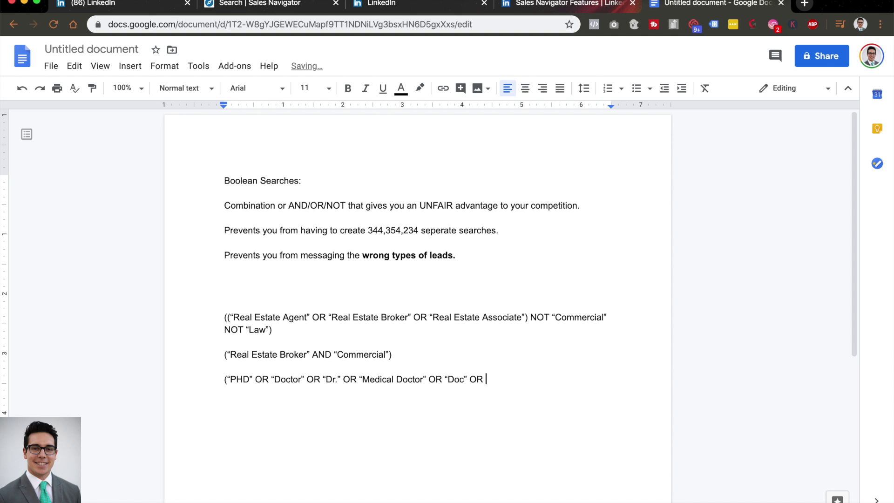
{"action": "type", "text": "oprac"}
{"action": "type", "text": "tor\""}
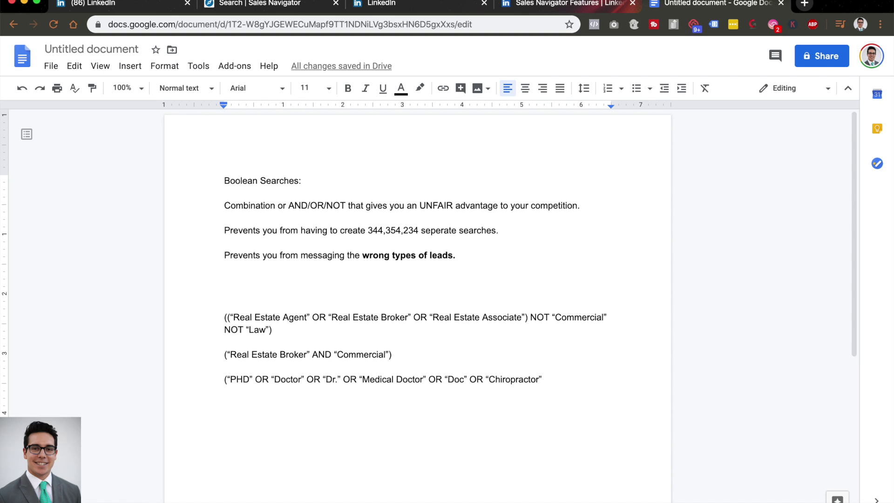
Close the parenthesis after "Chiropractor" and add a second opening parenthesis before "PHD" in the third Boolean search.
{"action": "type", "text": ")"}
{"action": "left_click", "coordinate": [225, 379]}
{"action": "type", "text": "("}
Append the exclusion NOT "Physchologist after the closing parenthesis of the third Boolean search.
{"action": "left_click", "coordinate": [565, 379]}
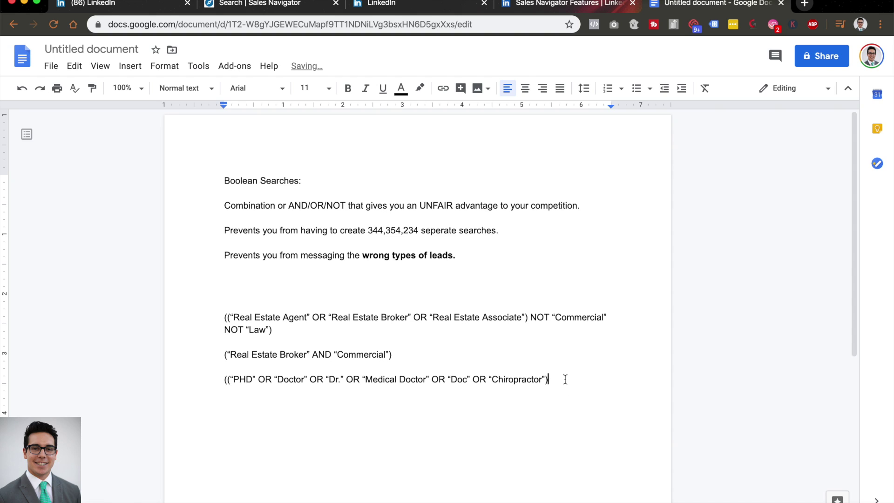
{"action": "type", "text": "N"}
{"action": "type", "text": "ORT"}
{"action": "key", "text": "BackSpace"}
{"action": "key", "text": "BackSpace"}
{"action": "type", "text": "T \"Physchologist"}
{"action": "key", "text": "BackSpace"}
Close the quotation after Physchologist, add NOT "Psychotherapist" and close the outer parenthesis of the third search.
{"action": "type", "text": "\" NOT \"P"}
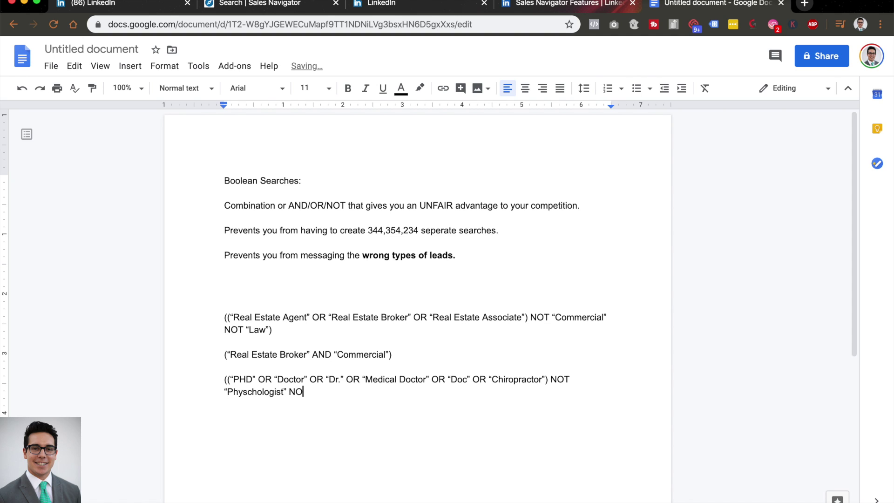
{"action": "type", "text": "s"}
{"action": "key", "text": "BackSpace"}
{"action": "type", "text": "sychotherapist "}
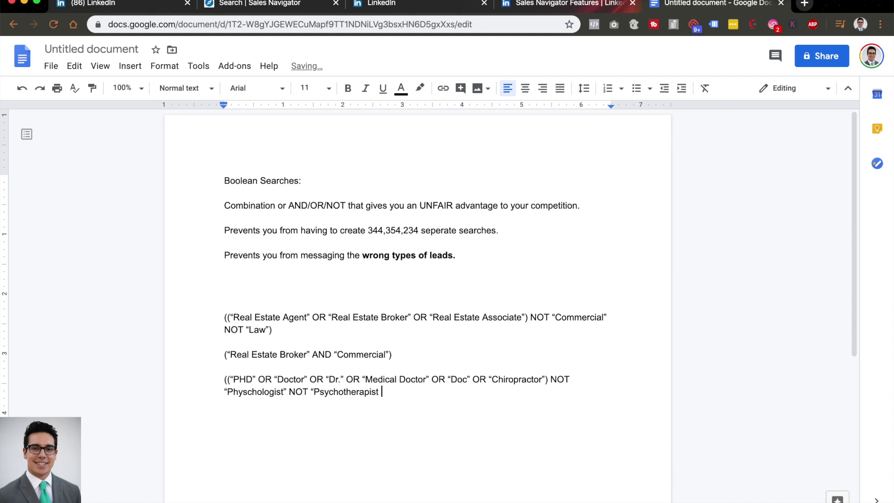
{"action": "type", "text": "asdg"}
{"action": "key", "text": "BackSpace"}
{"action": "key", "text": "BackSpace"}
{"action": "key", "text": "BackSpace"}
{"action": "key", "text": "BackSpace"}
{"action": "key", "text": "BackSpace"}
{"action": "key", "text": "BackSpace"}
{"action": "type", "text": "\""}
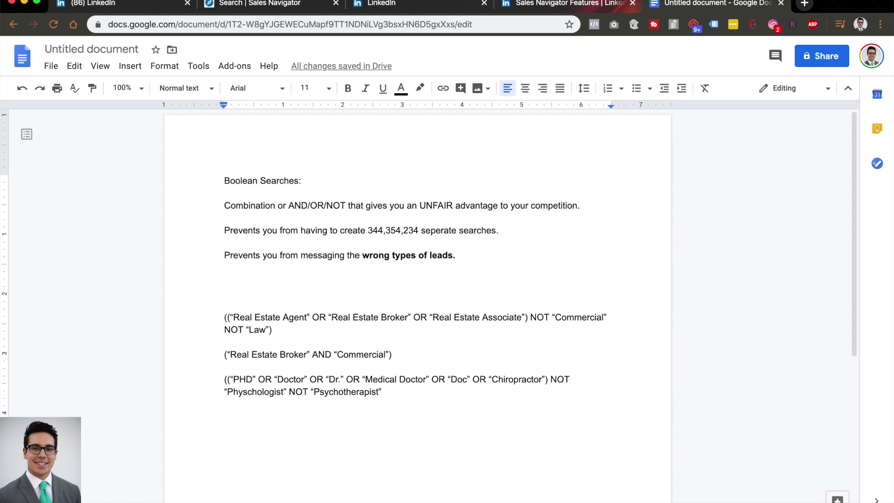
{"action": "type", "text": ")"}
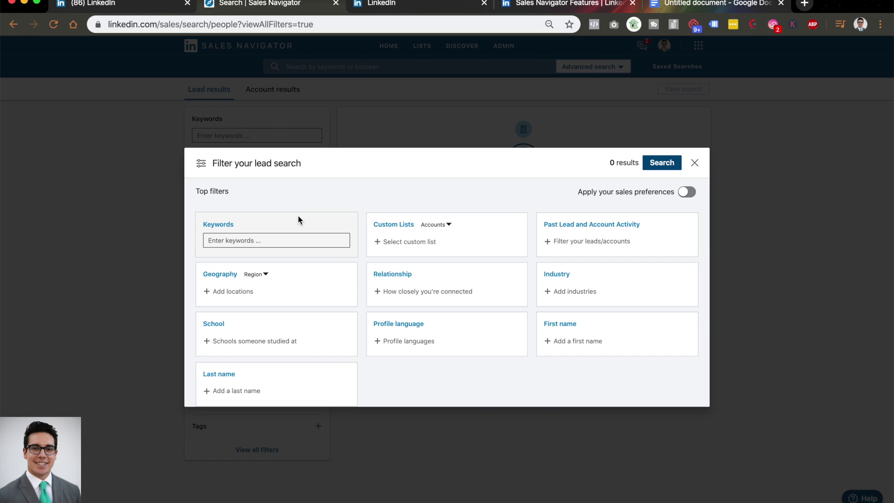
Try natural as a keyword after an opening quotation mark in the Sales Navigator lead search filters.
{"action": "left_click", "coordinate": [272, 243]}
{"action": "type", "text": "\"Homep"}
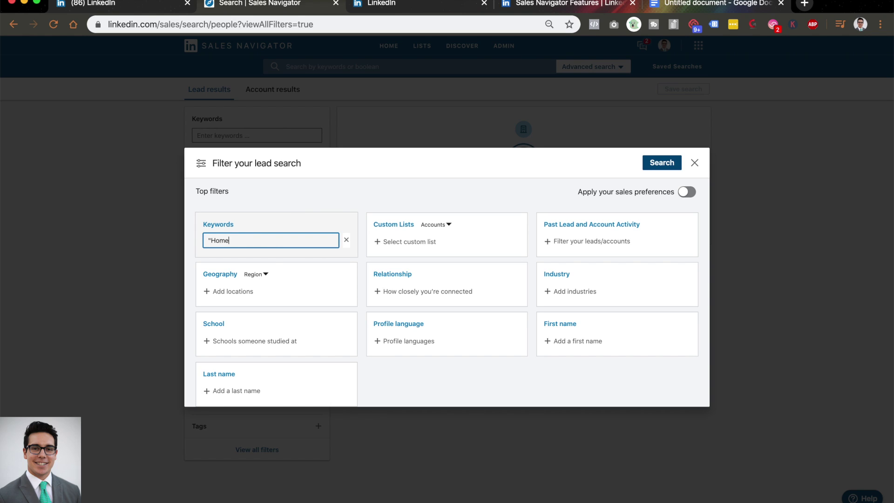
{"action": "type", "text": "ag"}
{"action": "key", "text": "BackSpace"}
{"action": "key", "text": "BackSpace"}
{"action": "key", "text": "BackSpace"}
{"action": "key", "text": "BackSpace"}
{"action": "key", "text": "BackSpace"}
{"action": "key", "text": "BackSpace"}
{"action": "key", "text": "BackSpace"}
{"action": "type", "text": "natural"}
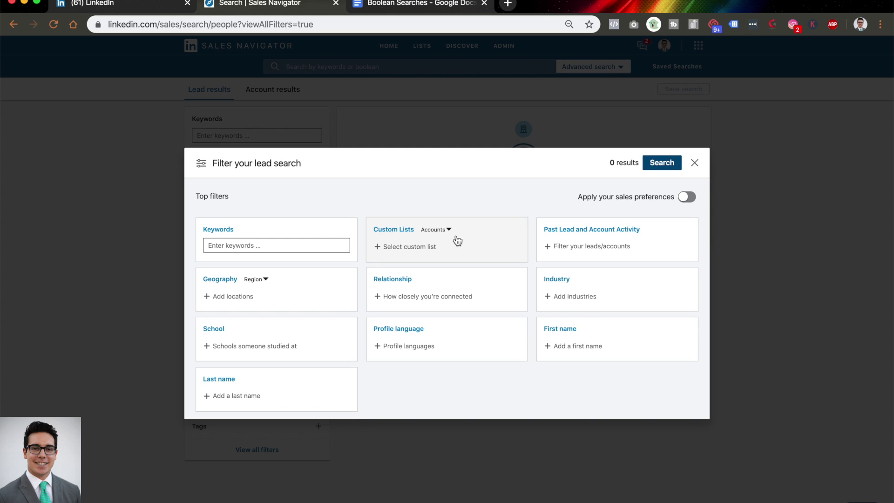
Set the Past Lead and Account Activity filter to remove contacted leads from the search.
{"action": "left_click", "coordinate": [585, 249]}
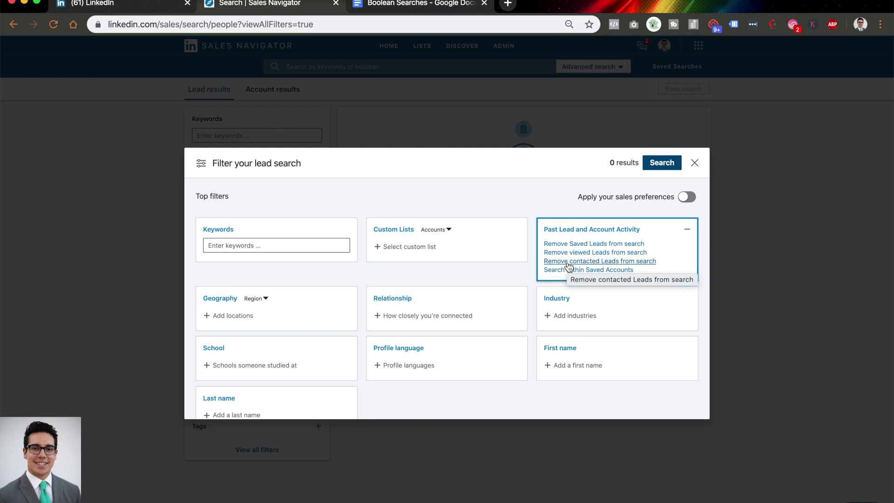
{"action": "left_click", "coordinate": [568, 264]}
{"action": "left_click", "coordinate": [510, 185]}
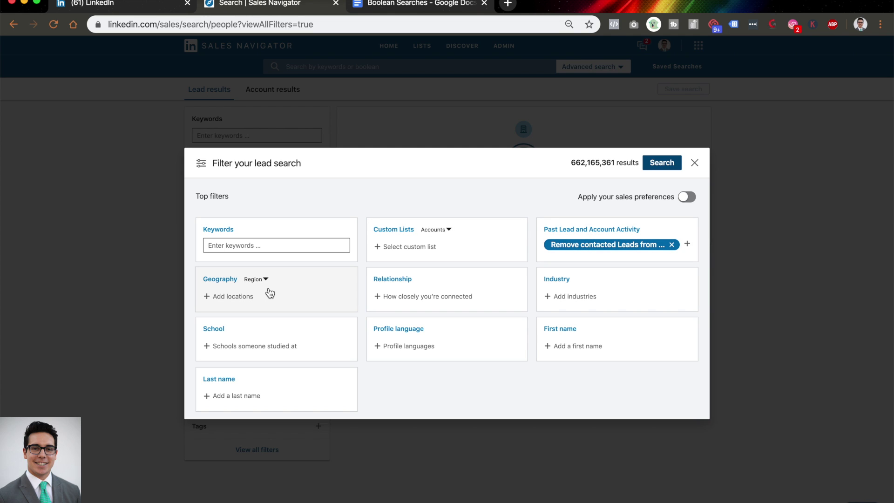
Try United States as a location in the Geography filter and remove it again.
{"action": "left_click", "coordinate": [236, 295]}
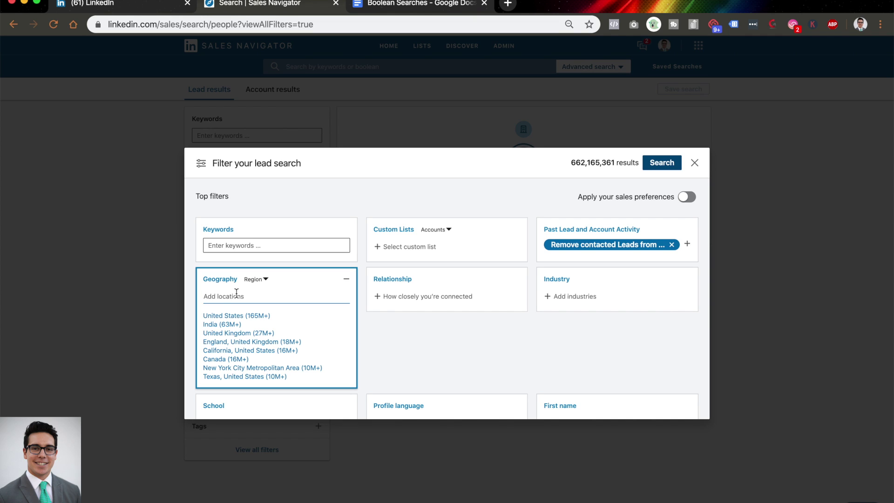
{"action": "type", "text": "Un"}
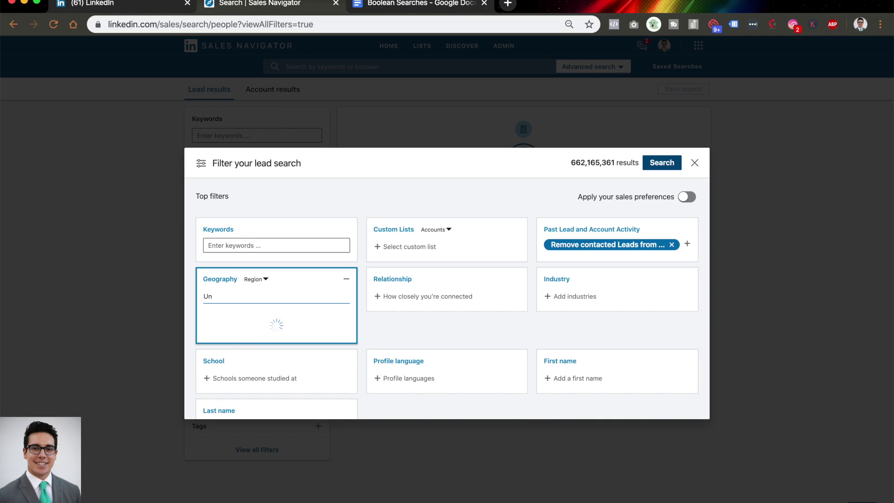
{"action": "type", "text": "ited"}
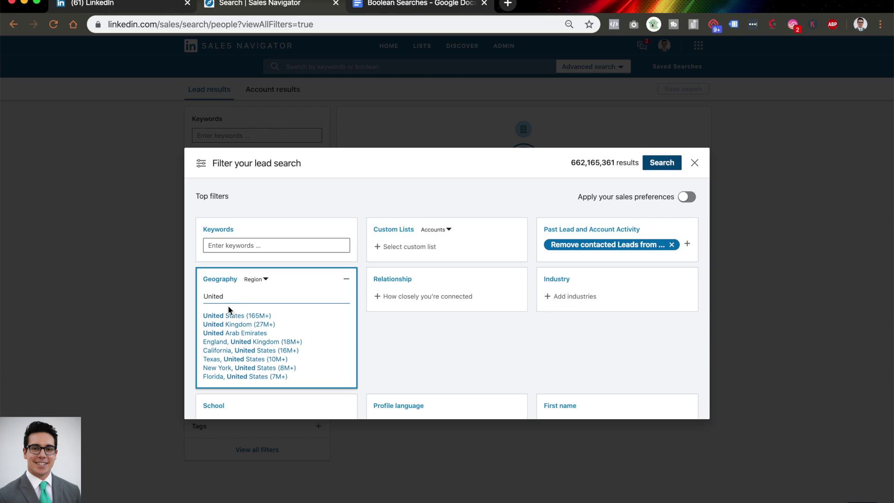
{"action": "left_click", "coordinate": [228, 317]}
{"action": "left_click", "coordinate": [260, 303]}
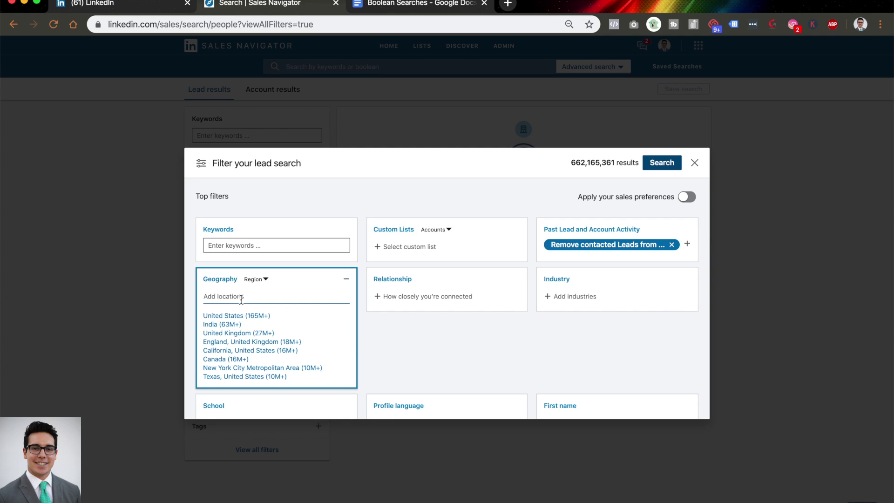
Try Beverly Hills, California, United States as the Geography location, remove it and collapse the filter.
{"action": "type", "text": "Beverl"}
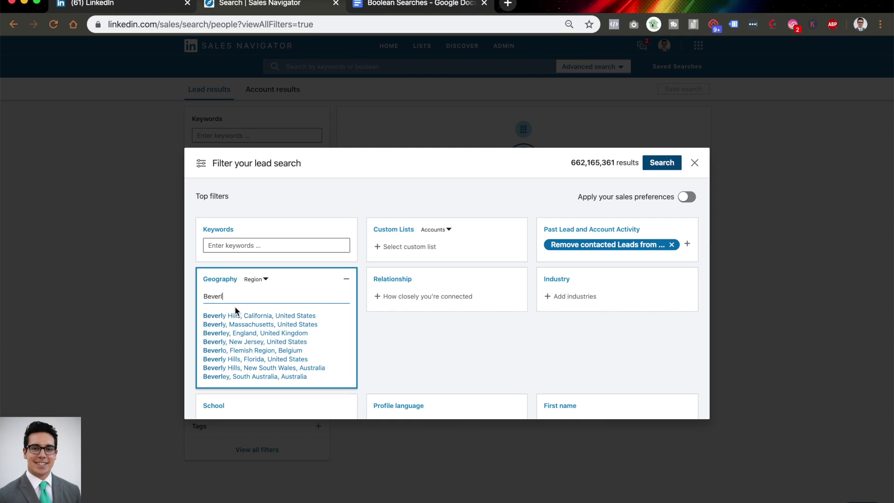
{"action": "left_click", "coordinate": [235, 315]}
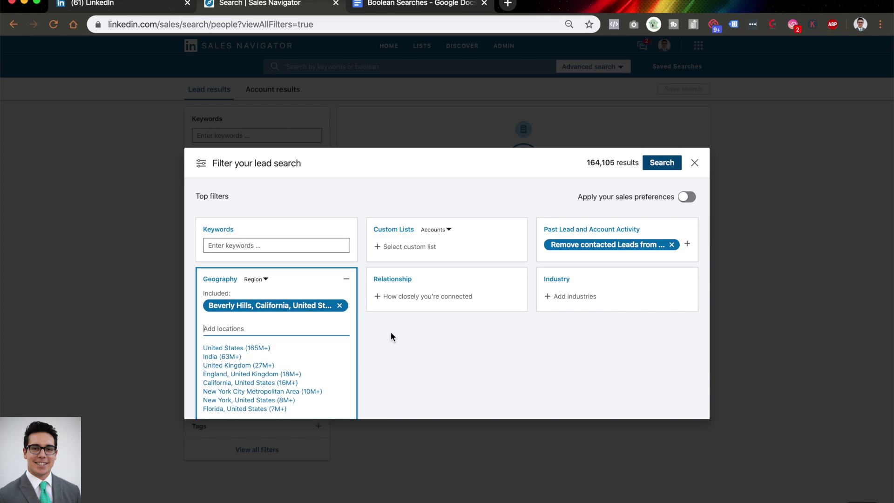
{"action": "mouse_move", "coordinate": [321, 312]}
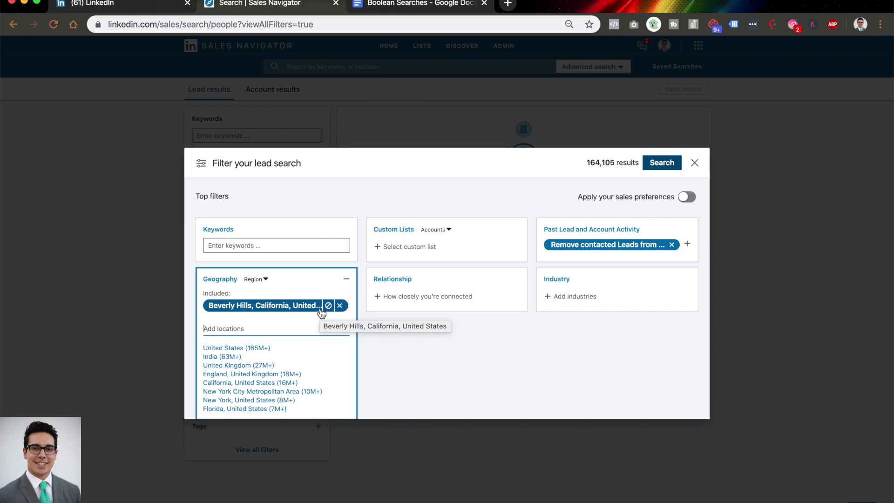
{"action": "left_click", "coordinate": [340, 305]}
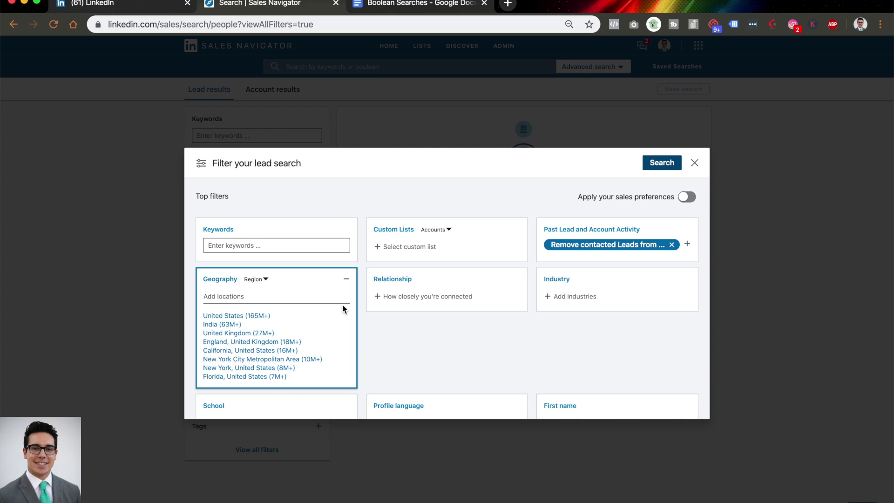
{"action": "left_click", "coordinate": [451, 342]}
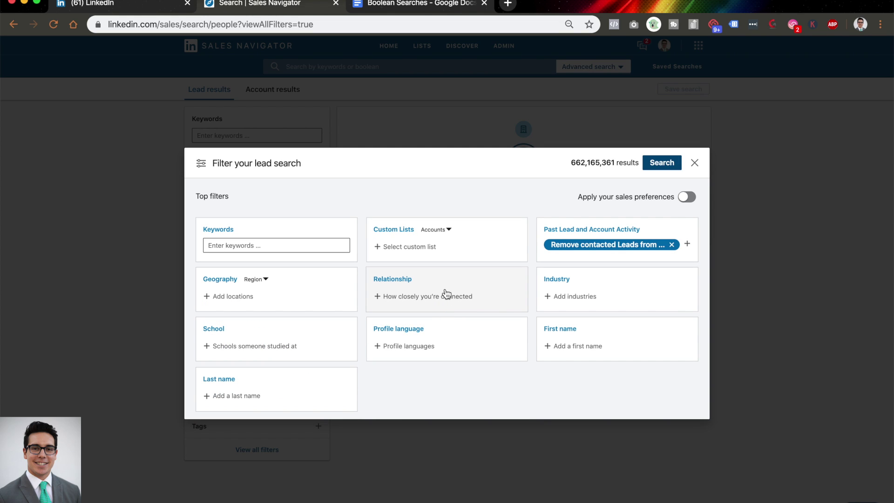
Examine the options of the Relationship and Industry filters and the example searches in the Boolean Searches document.
{"action": "left_click", "coordinate": [447, 293]}
{"action": "scroll", "coordinate": [445, 285], "scroll_direction": "down", "scroll_amount": 2}
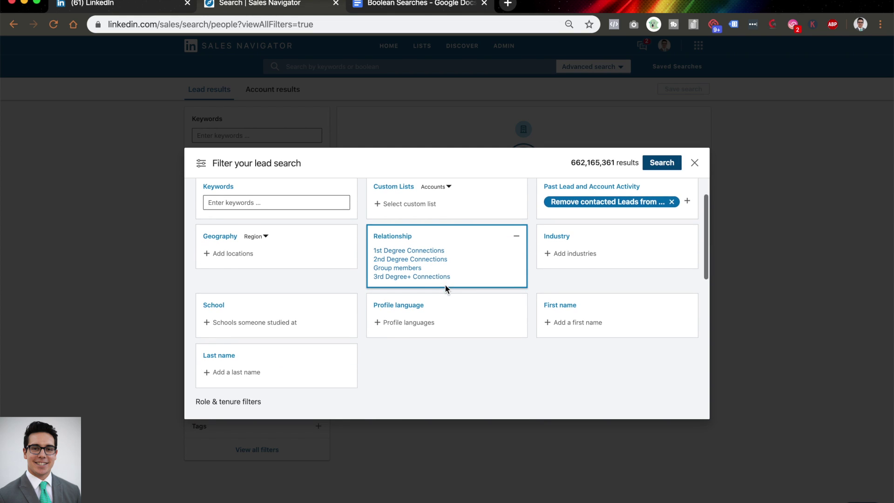
{"action": "left_click", "coordinate": [517, 237]}
{"action": "left_click", "coordinate": [579, 260]}
{"action": "scroll", "coordinate": [566, 295], "scroll_direction": "down", "scroll_amount": 4}
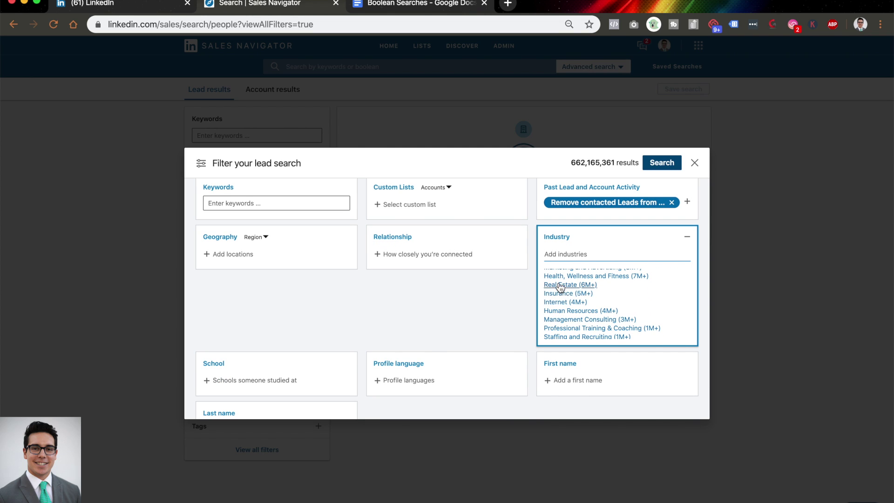
{"action": "scroll", "coordinate": [564, 300], "scroll_direction": "up", "scroll_amount": 1}
{"action": "scroll", "coordinate": [564, 301], "scroll_direction": "up", "scroll_amount": 3}
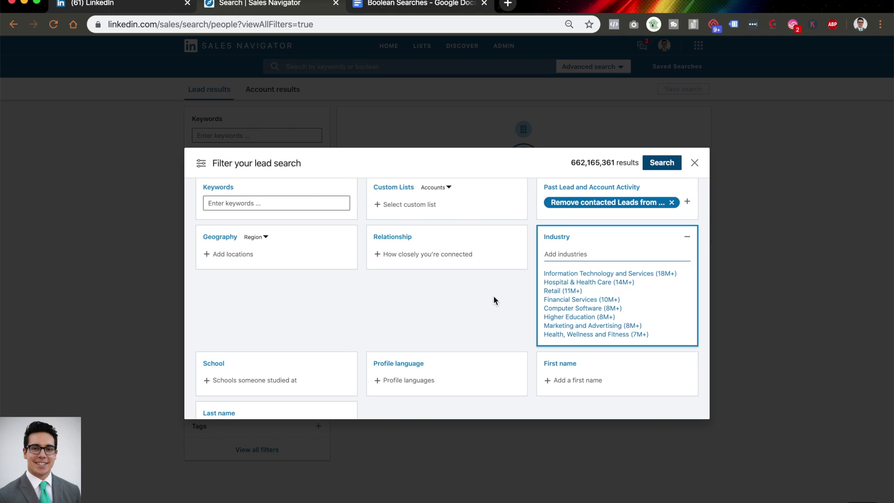
{"action": "left_click", "coordinate": [482, 308]}
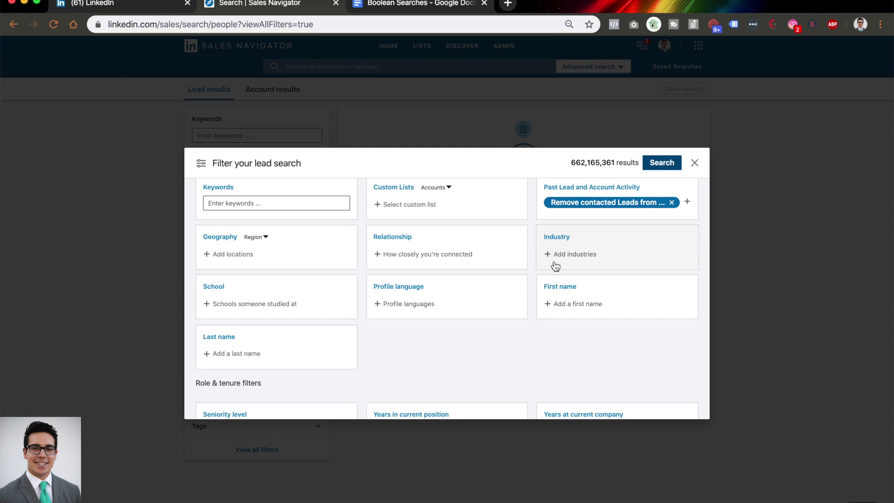
{"action": "left_click", "coordinate": [449, 5]}
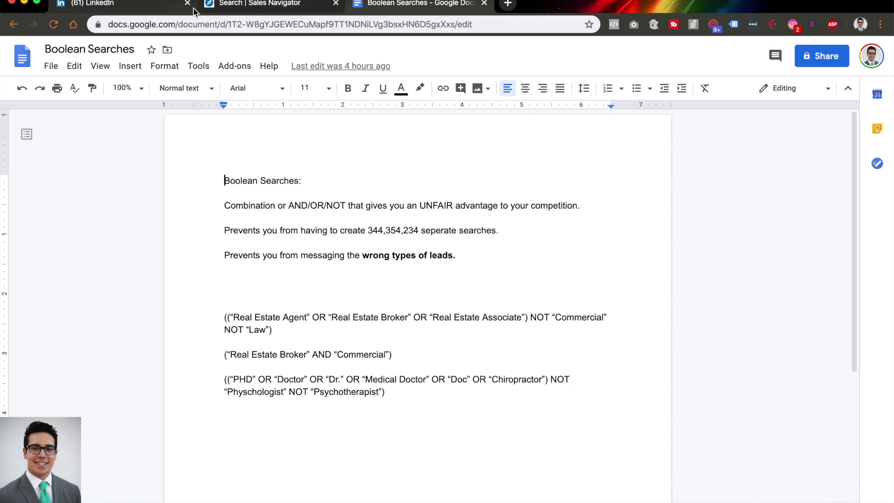
{"action": "left_click", "coordinate": [230, 7]}
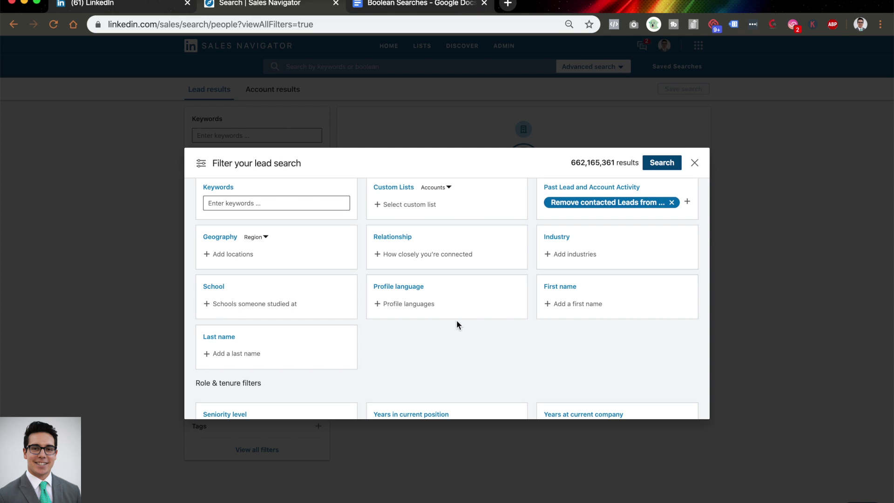
Try English in the Profile language filter of the lead search and remove it again.
{"action": "left_click", "coordinate": [475, 308]}
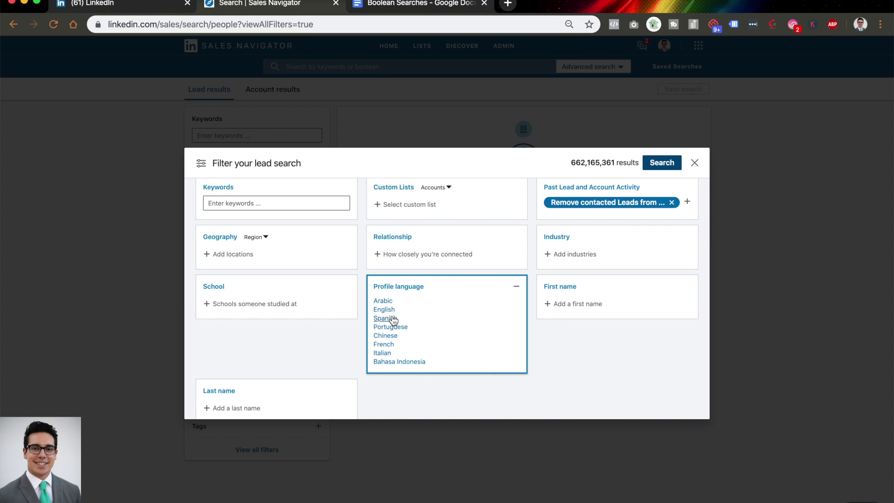
{"action": "left_click", "coordinate": [390, 311]}
{"action": "left_click", "coordinate": [419, 304]}
{"action": "left_click", "coordinate": [566, 368]}
Include the seniority levels Owner, Partner, CXO and Director in the role filters, leaving out VP.
{"action": "scroll", "coordinate": [243, 326], "scroll_direction": "down", "scroll_amount": 5}
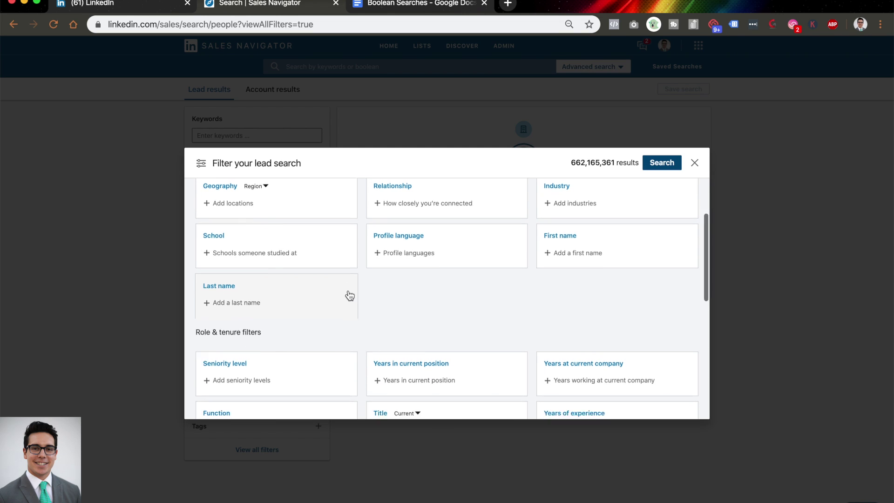
{"action": "scroll", "coordinate": [350, 295], "scroll_direction": "down", "scroll_amount": 2}
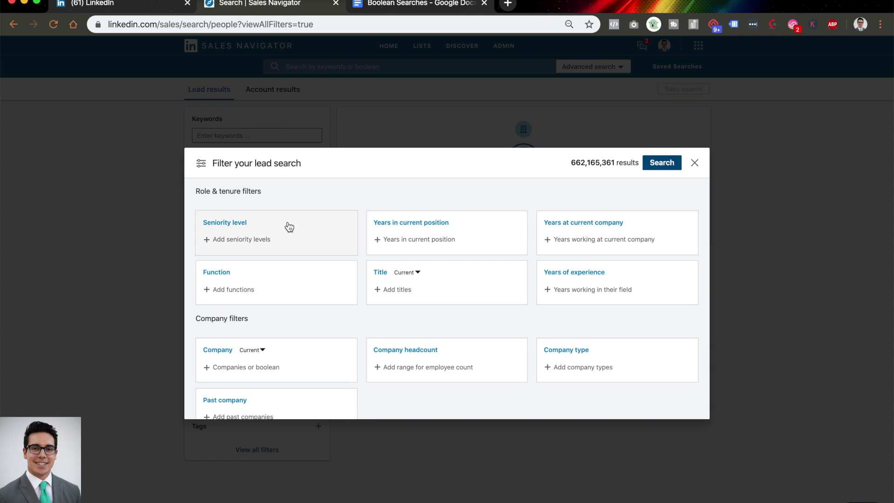
{"action": "left_click", "coordinate": [270, 228]}
{"action": "scroll", "coordinate": [249, 261], "scroll_direction": "down", "scroll_amount": 2}
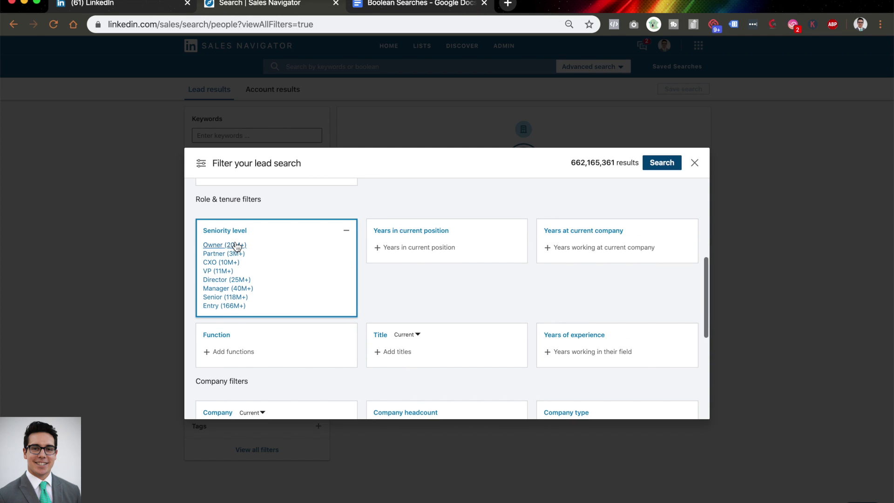
{"action": "left_click", "coordinate": [236, 245]}
{"action": "left_click", "coordinate": [235, 277]}
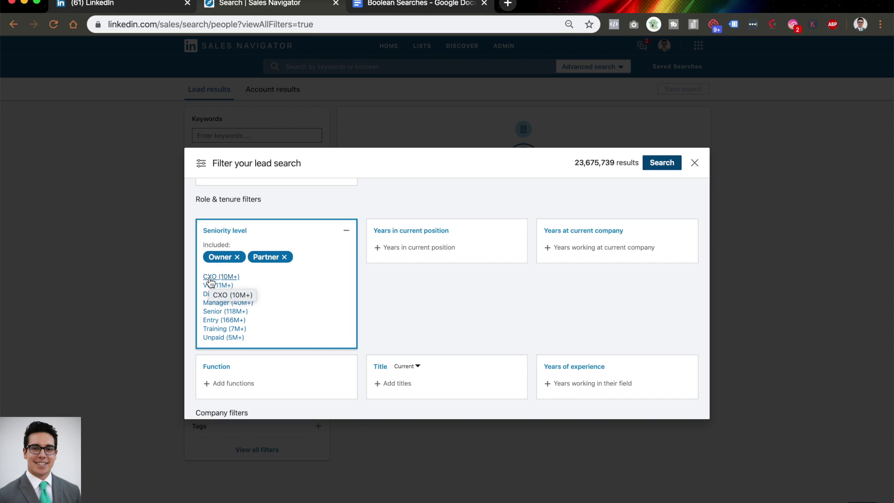
{"action": "left_click", "coordinate": [209, 278]}
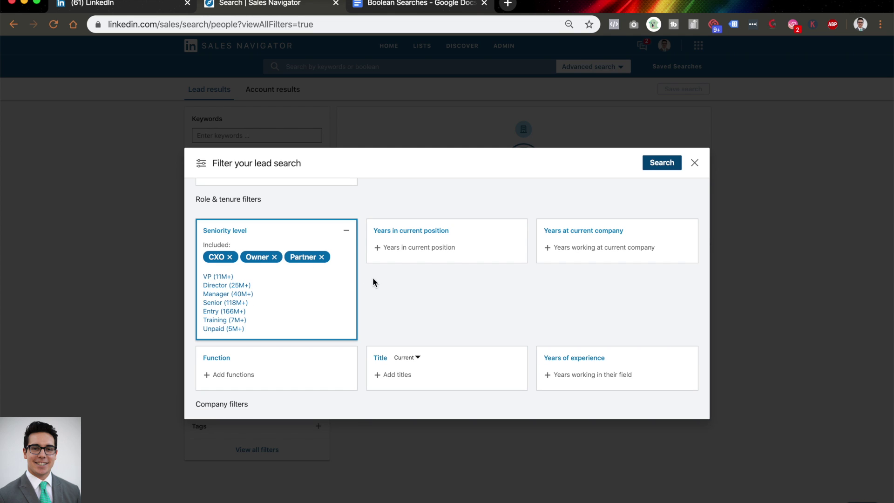
{"action": "left_click", "coordinate": [230, 274]}
{"action": "left_click", "coordinate": [223, 292]}
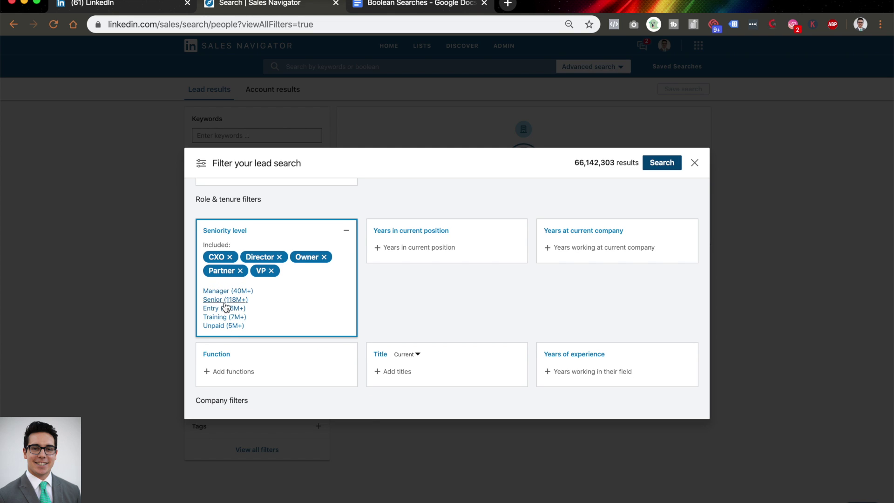
{"action": "left_click", "coordinate": [272, 271]}
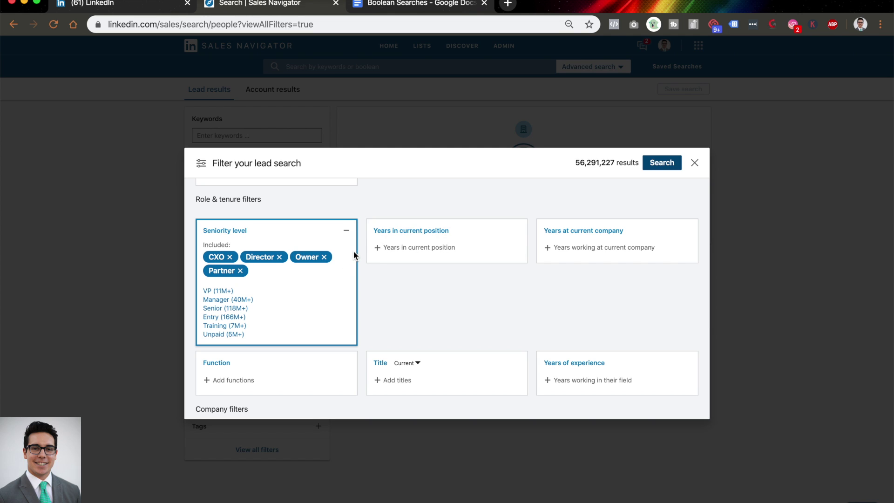
Filter Years in current position to 3 to 5 years, 6 to 10 years and More than 10 years.
{"action": "left_click", "coordinate": [425, 249]}
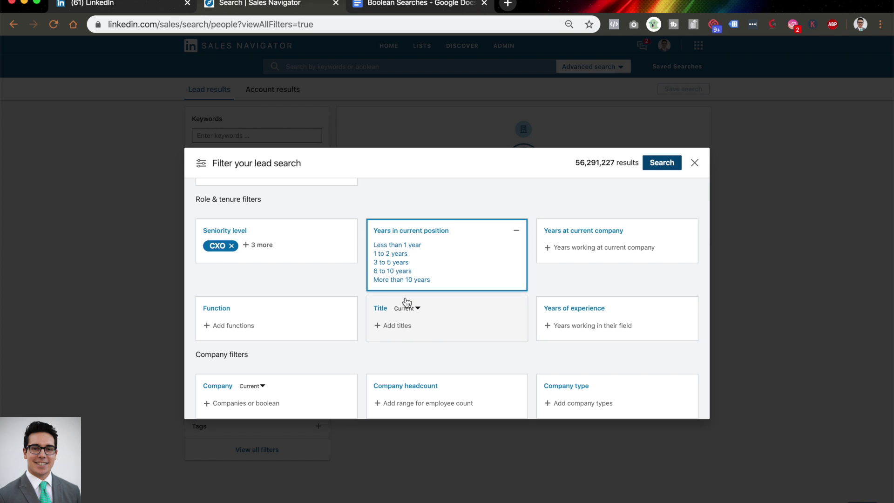
{"action": "left_click", "coordinate": [395, 263]}
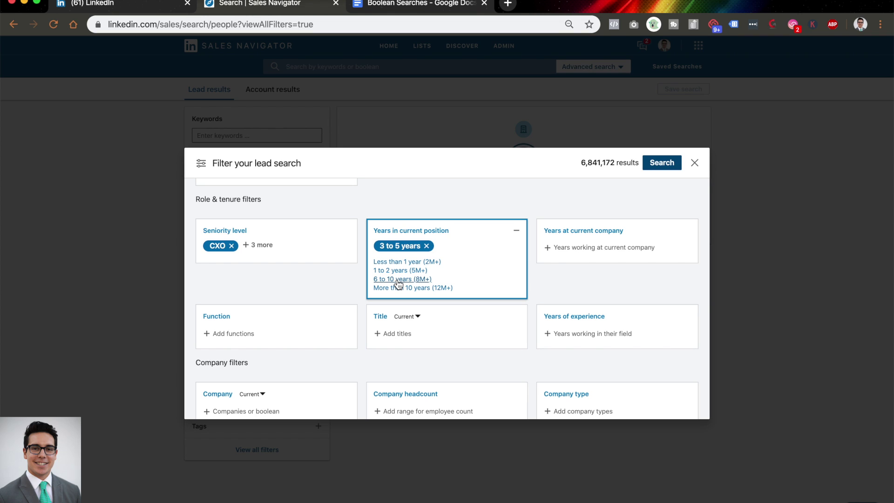
{"action": "left_click", "coordinate": [398, 281]}
{"action": "left_click", "coordinate": [398, 281]}
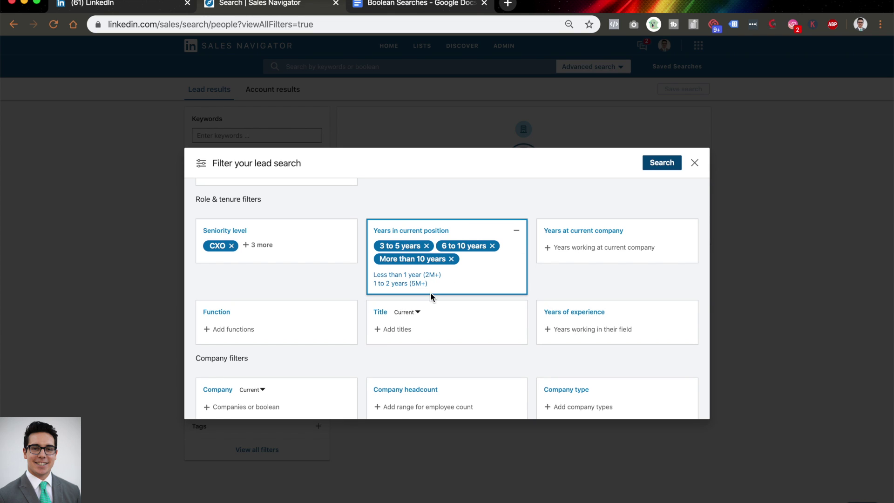
Remove all selected ranges from the Years in current position filter.
{"action": "left_click", "coordinate": [426, 246]}
{"action": "left_click", "coordinate": [427, 246]}
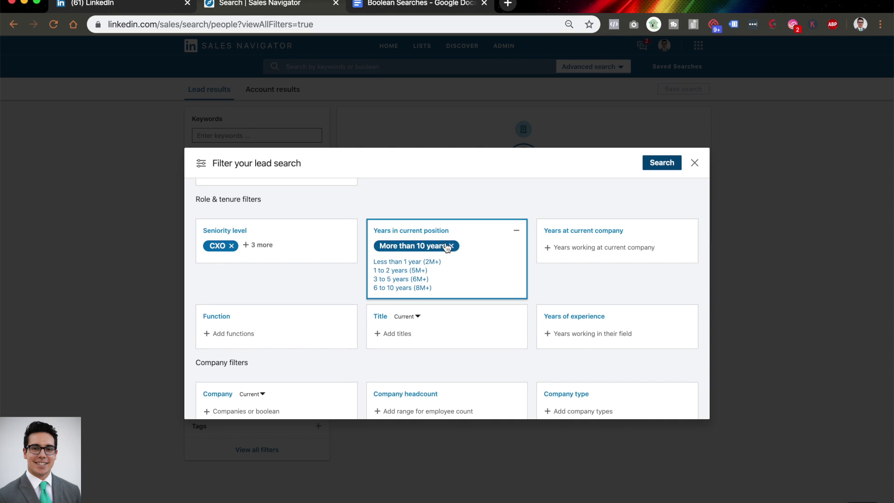
{"action": "left_click", "coordinate": [451, 247]}
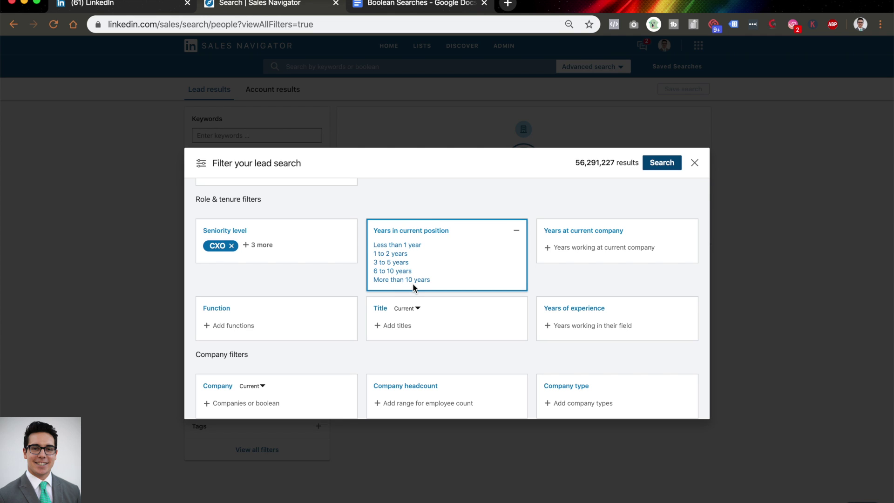
Examine the ranges offered by the Years at current company, Years of experience and Years in current position filters.
{"action": "left_click", "coordinate": [564, 251]}
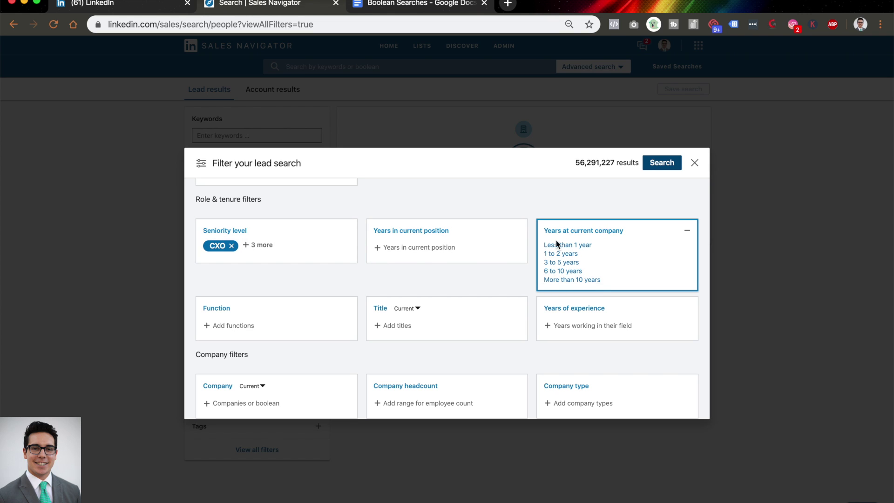
{"action": "scroll", "coordinate": [384, 283], "scroll_direction": "down", "scroll_amount": 1}
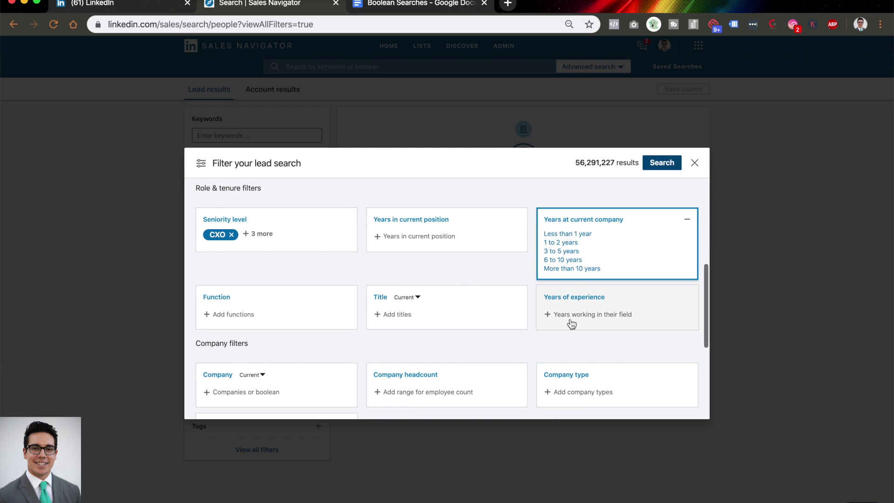
{"action": "scroll", "coordinate": [365, 364], "scroll_direction": "down", "scroll_amount": 3}
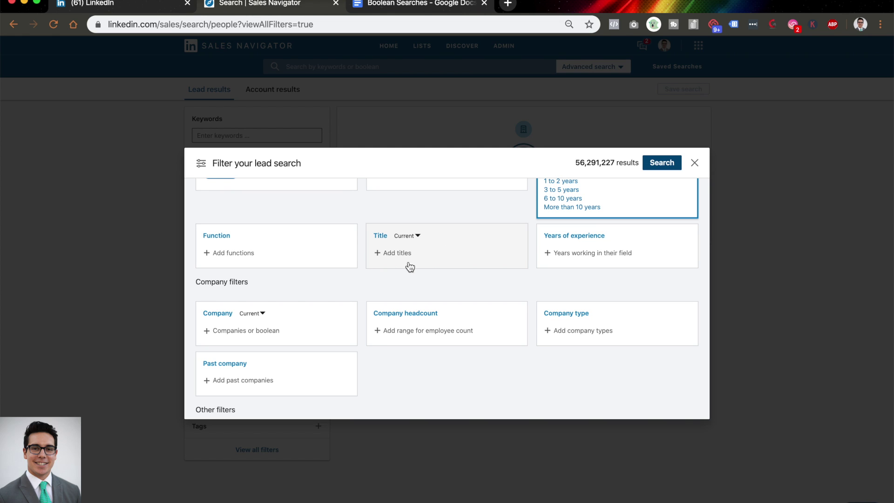
{"action": "scroll", "coordinate": [410, 257], "scroll_direction": "down", "scroll_amount": 1}
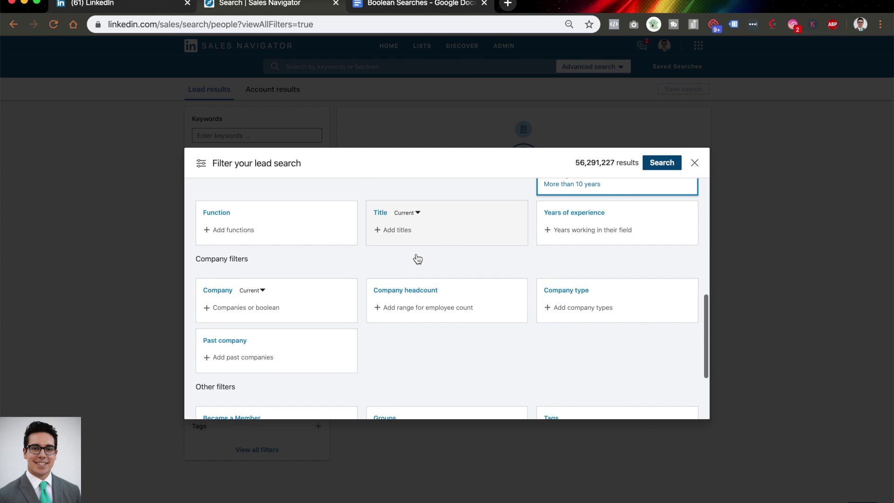
{"action": "scroll", "coordinate": [562, 231], "scroll_direction": "up", "scroll_amount": 1}
{"action": "left_click", "coordinate": [589, 241]}
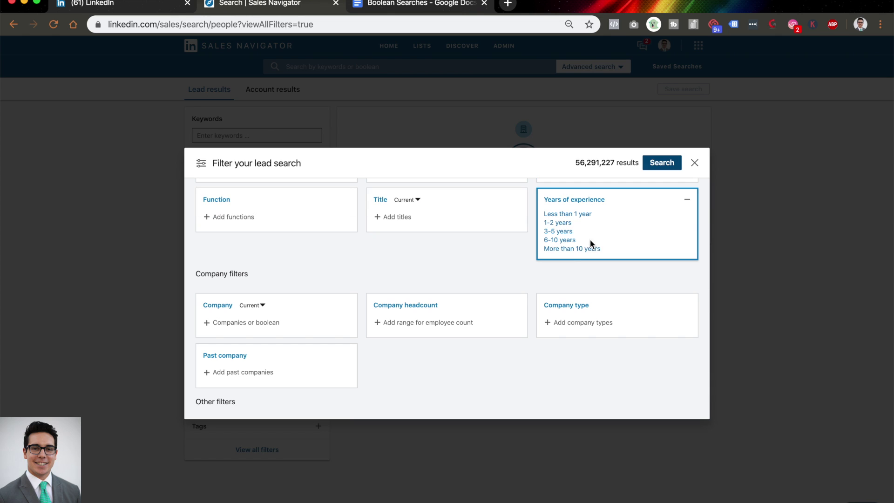
{"action": "scroll", "coordinate": [525, 259], "scroll_direction": "up", "scroll_amount": 4}
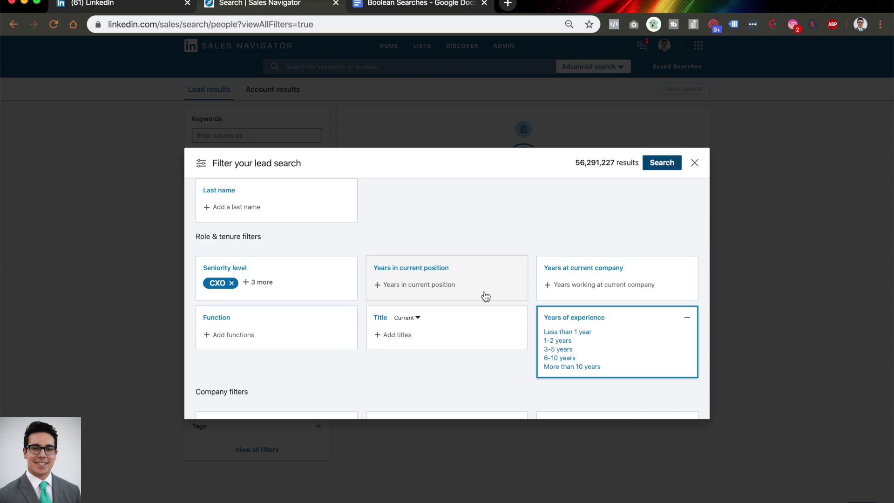
{"action": "left_click", "coordinate": [471, 284]}
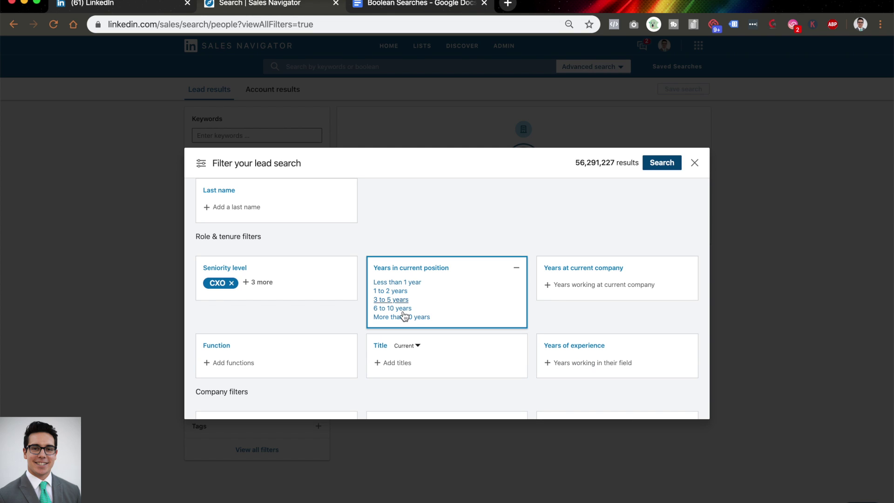
Try 3-5 years in the Years of experience filter and remove it again.
{"action": "left_click", "coordinate": [608, 350]}
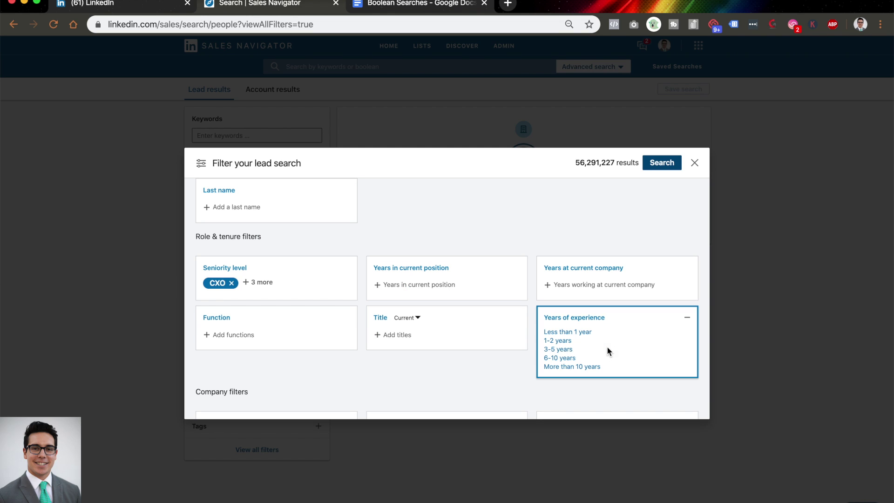
{"action": "left_click", "coordinate": [571, 351]}
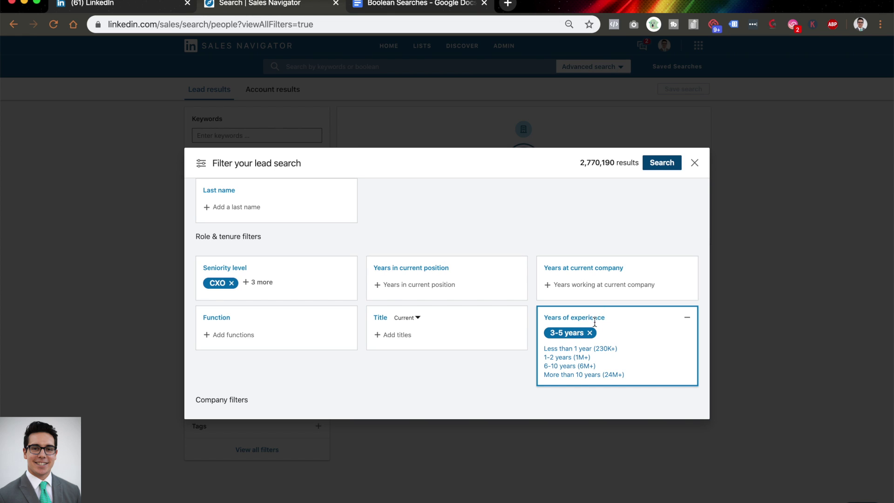
{"action": "left_click", "coordinate": [590, 332]}
Filter Company headcount to 201-500 employees.
{"action": "scroll", "coordinate": [477, 325], "scroll_direction": "down", "scroll_amount": 3}
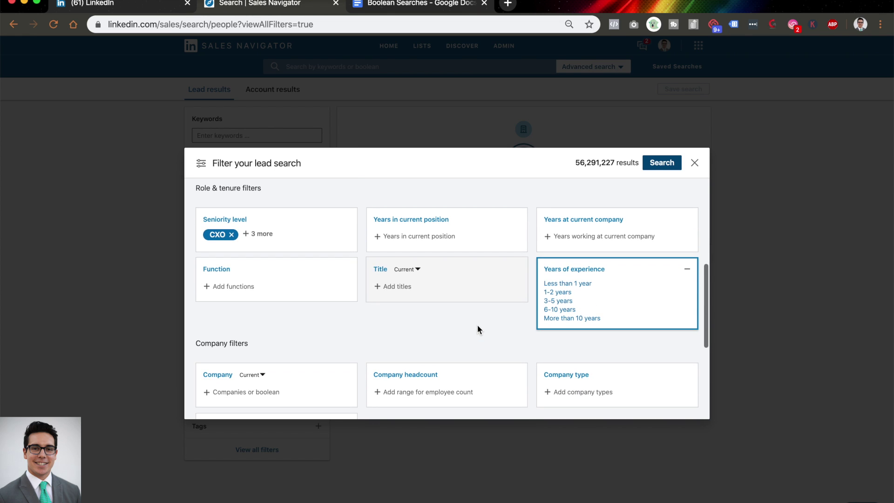
{"action": "scroll", "coordinate": [298, 316], "scroll_direction": "down", "scroll_amount": 2}
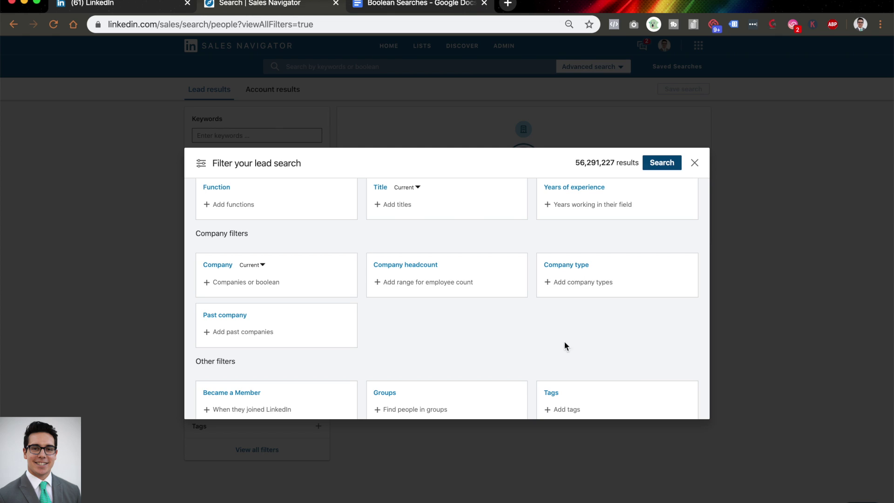
{"action": "left_click", "coordinate": [471, 284]}
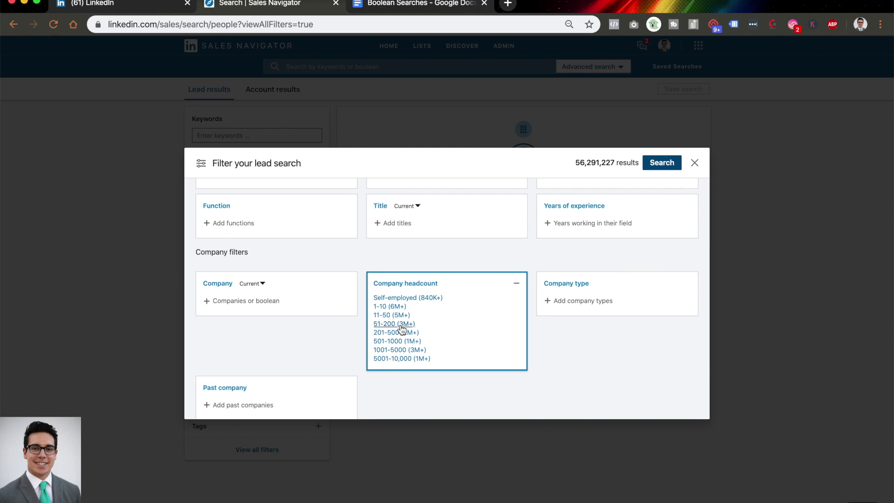
{"action": "scroll", "coordinate": [450, 329], "scroll_direction": "up", "scroll_amount": 2}
{"action": "scroll", "coordinate": [410, 259], "scroll_direction": "up", "scroll_amount": 1}
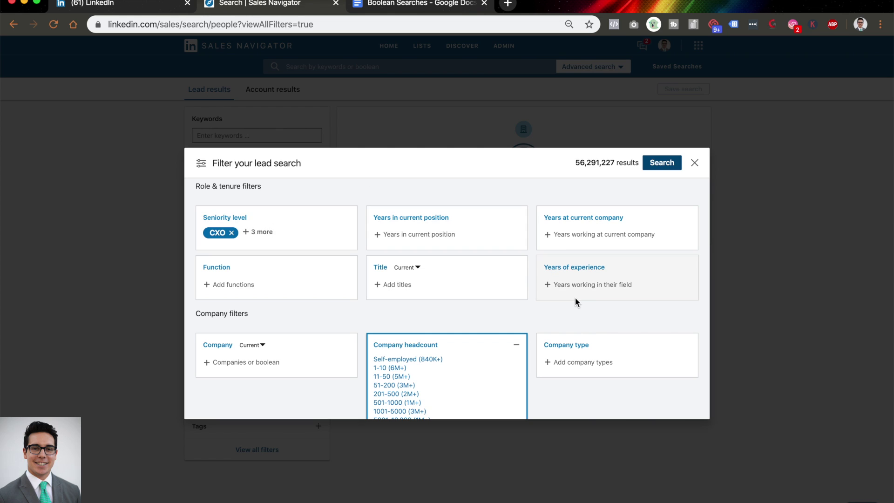
{"action": "scroll", "coordinate": [526, 234], "scroll_direction": "down", "scroll_amount": 3}
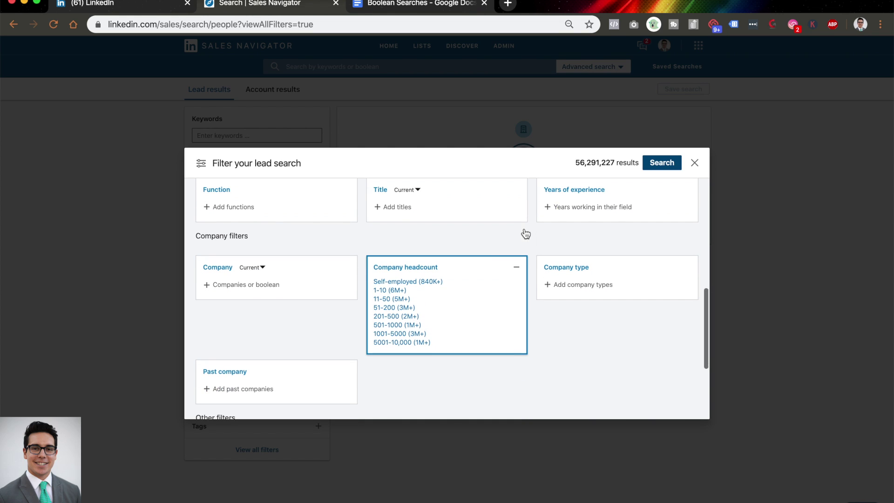
{"action": "left_click", "coordinate": [404, 316]}
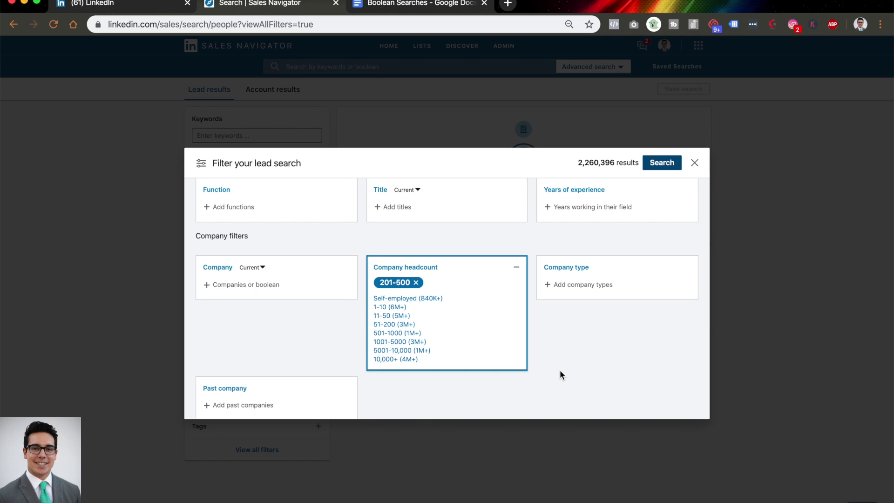
Filter Years of experience to More than 10 years.
{"action": "scroll", "coordinate": [560, 373], "scroll_direction": "up", "scroll_amount": 2}
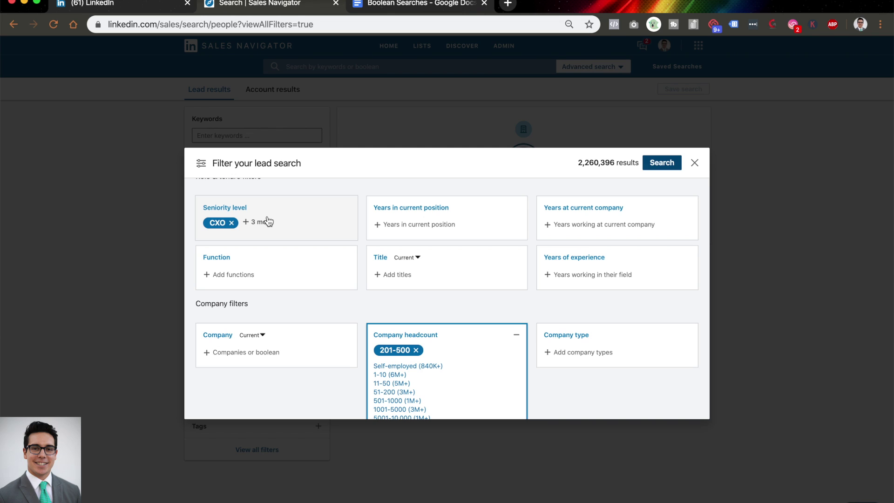
{"action": "left_click", "coordinate": [616, 284]}
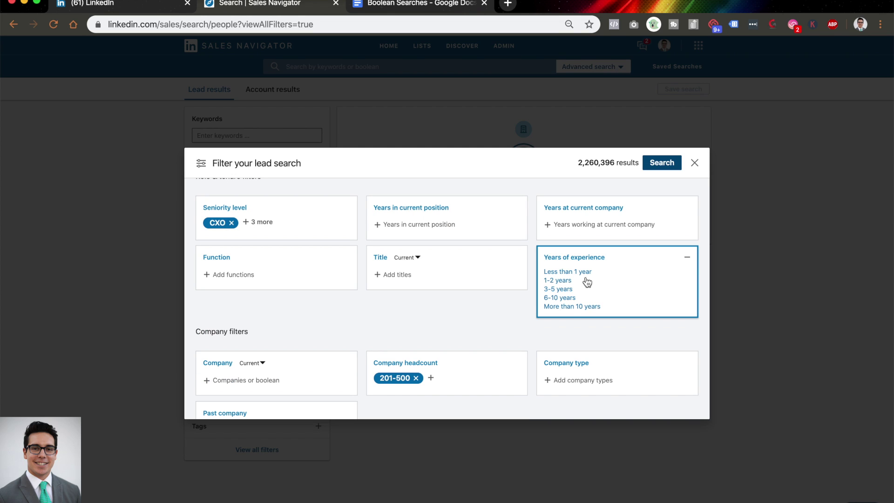
{"action": "left_click", "coordinate": [561, 309]}
{"action": "scroll", "coordinate": [494, 349], "scroll_direction": "down", "scroll_amount": 3}
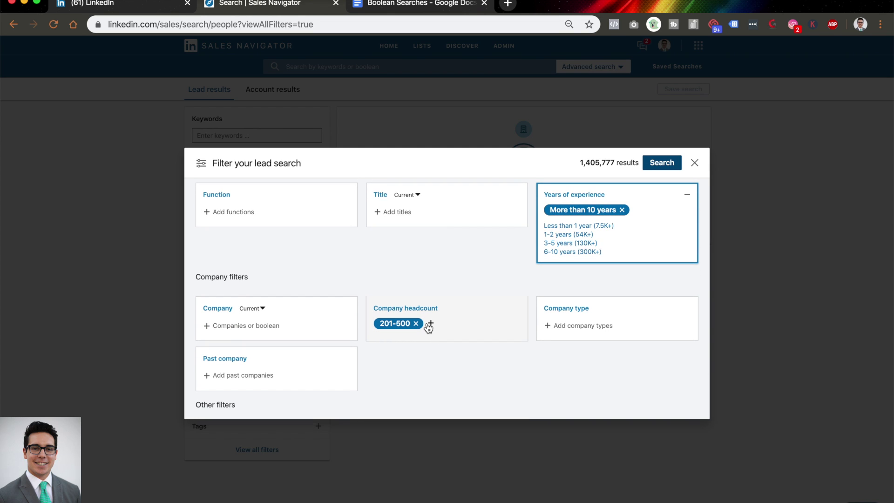
{"action": "left_click", "coordinate": [441, 294]}
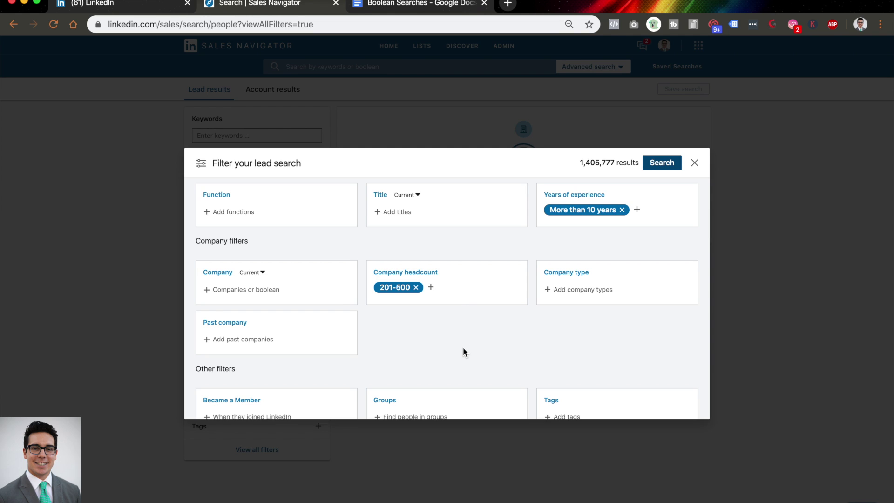
Remove the 201-500 range from the Company headcount filter and collapse the filter.
{"action": "scroll", "coordinate": [463, 348], "scroll_direction": "up", "scroll_amount": 1}
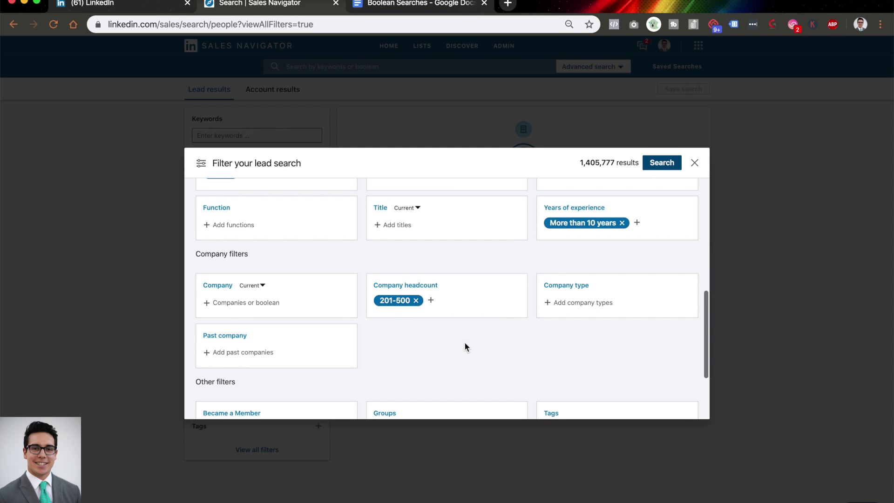
{"action": "left_click", "coordinate": [416, 300]}
{"action": "left_click", "coordinate": [419, 305]}
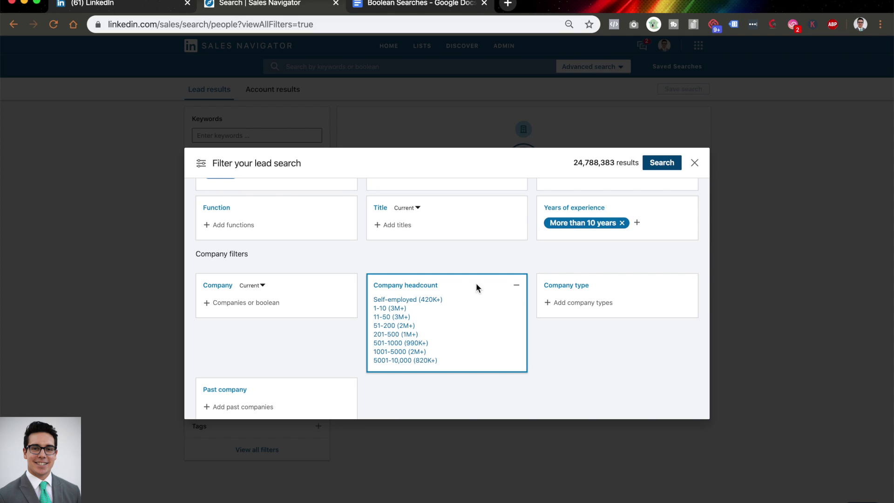
{"action": "left_click", "coordinate": [516, 286]}
{"action": "left_click", "coordinate": [451, 303]}
{"action": "left_click", "coordinate": [484, 264]}
Look at the company and other filters, opening the Groups filter and closing it without entering a group.
{"action": "scroll", "coordinate": [523, 266], "scroll_direction": "down", "scroll_amount": 1}
{"action": "scroll", "coordinate": [519, 261], "scroll_direction": "down", "scroll_amount": 2}
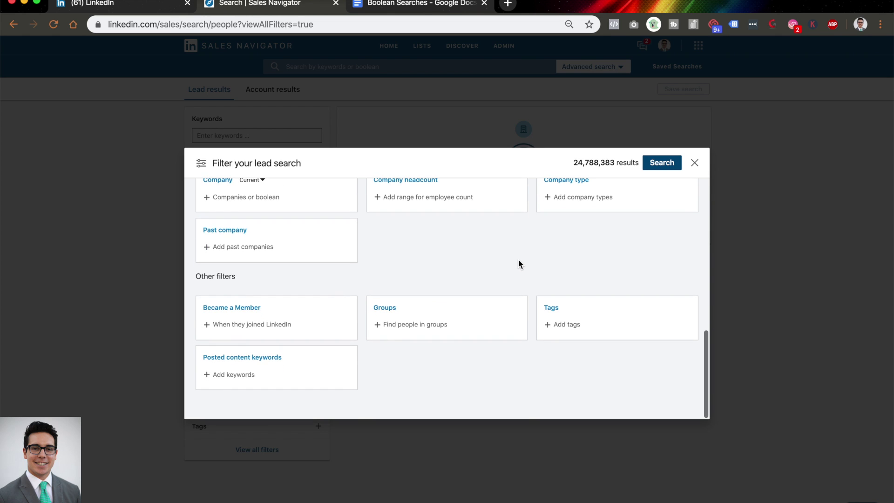
{"action": "left_click", "coordinate": [481, 336]}
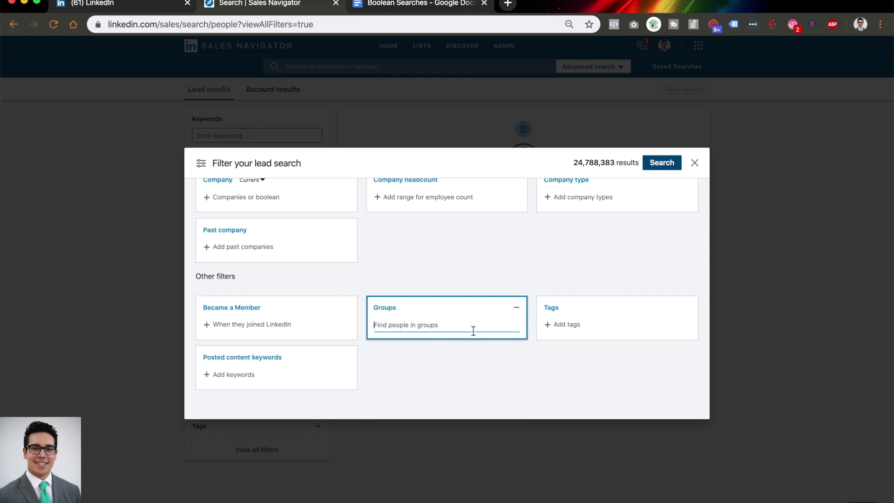
{"action": "left_click", "coordinate": [466, 275]}
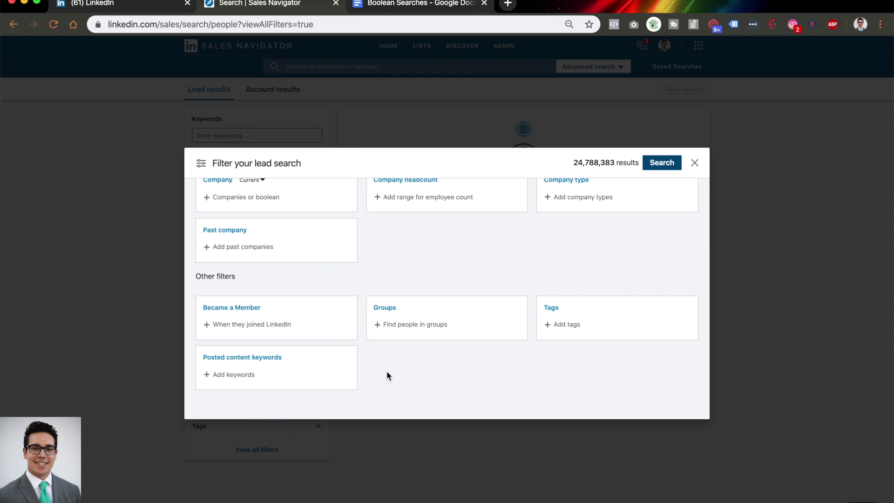
{"action": "scroll", "coordinate": [387, 372], "scroll_direction": "up", "scroll_amount": 2}
{"action": "scroll", "coordinate": [344, 350], "scroll_direction": "down", "scroll_amount": 3}
Try 1 day ago in the Became a Member filter and remove it again.
{"action": "left_click", "coordinate": [292, 315]}
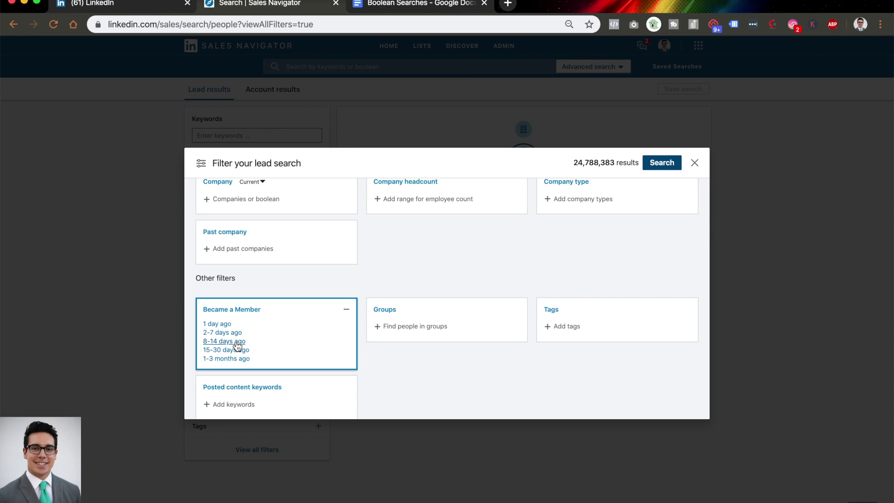
{"action": "left_click", "coordinate": [218, 324]}
{"action": "left_click", "coordinate": [435, 289]}
{"action": "scroll", "coordinate": [395, 251], "scroll_direction": "up", "scroll_amount": 3}
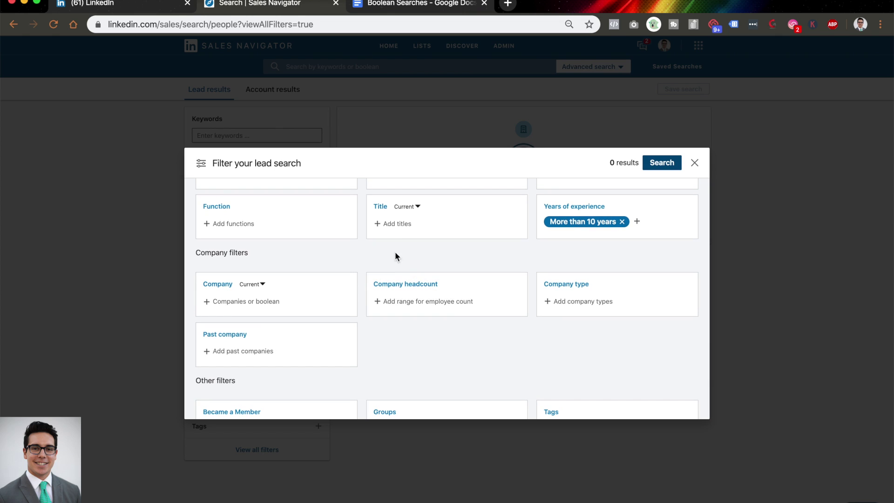
{"action": "scroll", "coordinate": [416, 242], "scroll_direction": "down", "scroll_amount": 3}
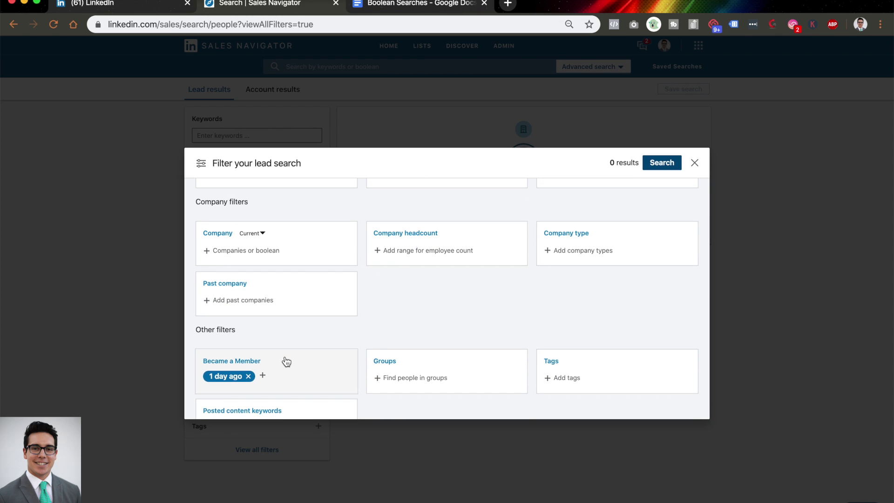
{"action": "scroll", "coordinate": [262, 339], "scroll_direction": "down", "scroll_amount": 2}
{"action": "left_click", "coordinate": [249, 323]}
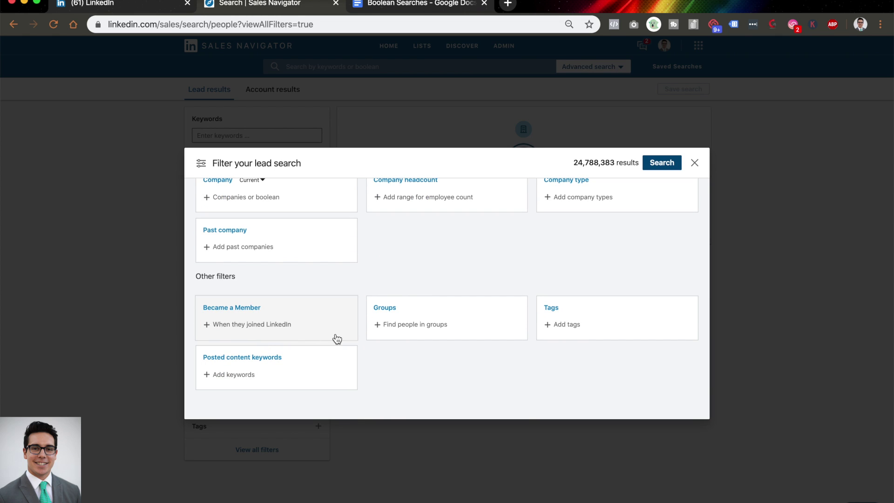
View the current and past options of the Title filter and close it without choosing another one.
{"action": "scroll", "coordinate": [336, 339], "scroll_direction": "up", "scroll_amount": 2}
{"action": "scroll", "coordinate": [547, 277], "scroll_direction": "up", "scroll_amount": 2}
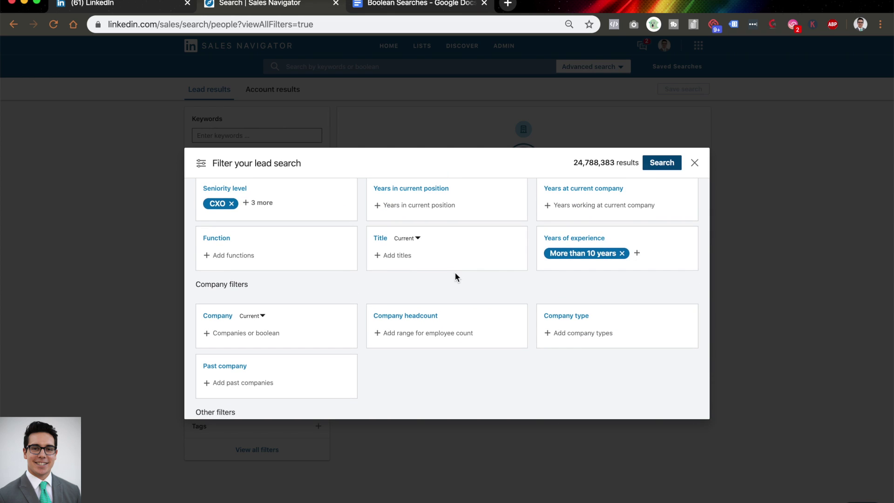
{"action": "left_click", "coordinate": [402, 261]}
{"action": "left_click", "coordinate": [419, 238]}
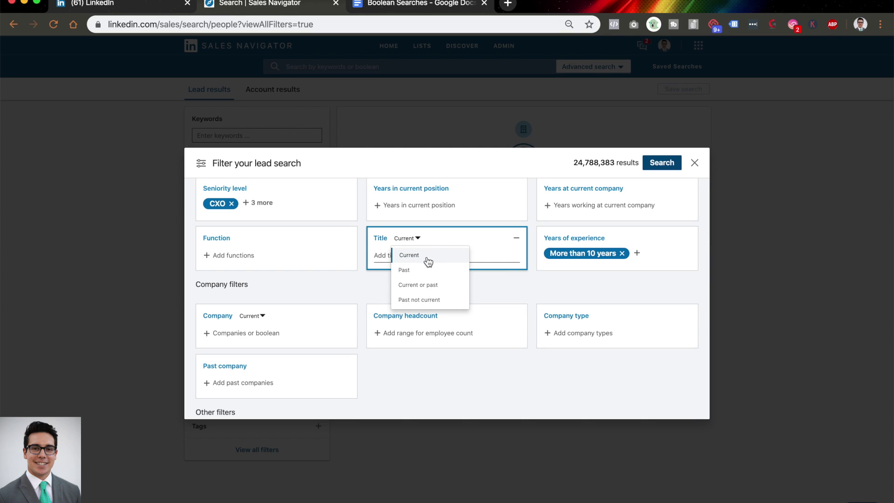
{"action": "left_click", "coordinate": [521, 275]}
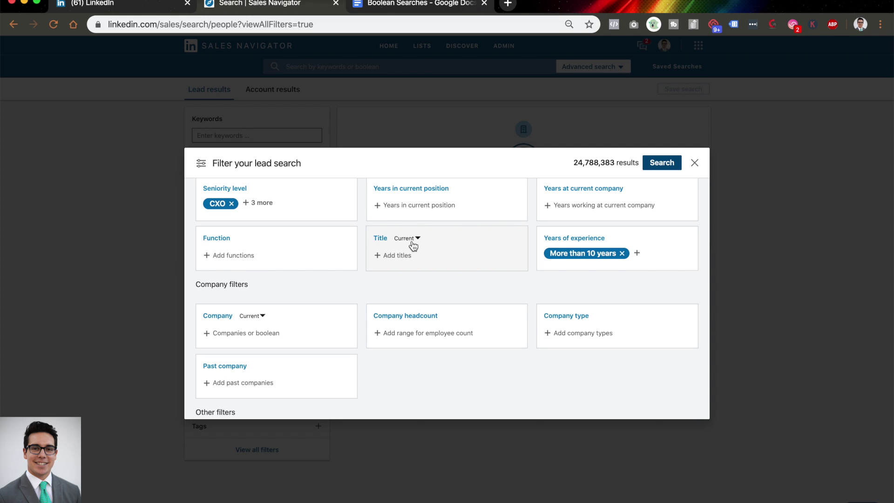
Start entering "real esta" in the Title filter and clear the text again.
{"action": "left_click", "coordinate": [398, 264]}
{"action": "type", "text": "real esta"}
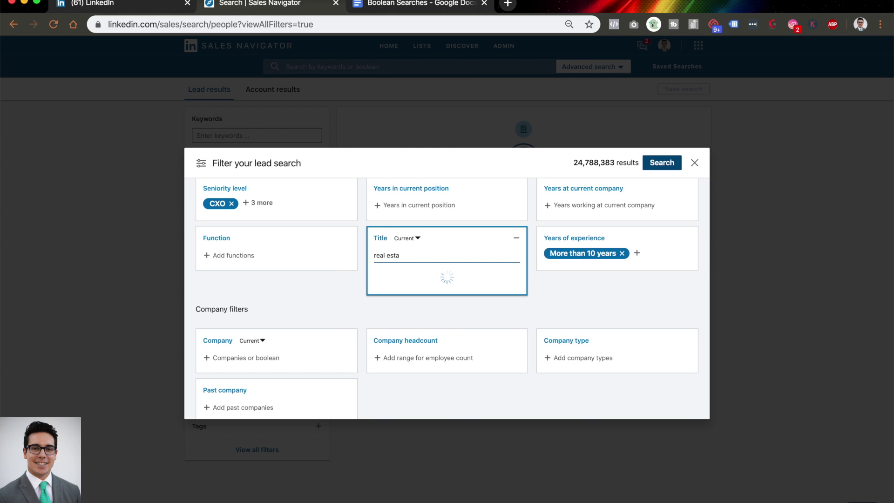
{"action": "key", "text": "super+BackSpace"}
Enter real estate as the keyword of the lead search.
{"action": "scroll", "coordinate": [326, 287], "scroll_direction": "up", "scroll_amount": 6}
{"action": "scroll", "coordinate": [326, 288], "scroll_direction": "down", "scroll_amount": 1}
{"action": "left_click", "coordinate": [308, 216]}
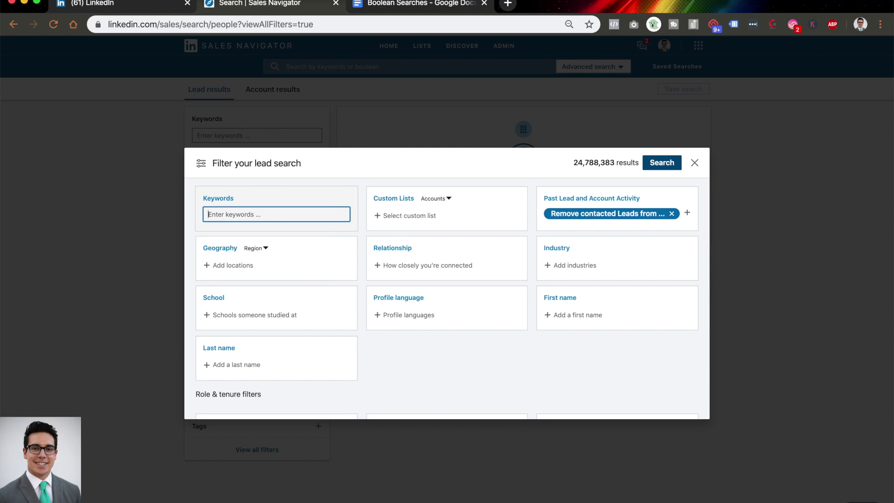
{"action": "type", "text": "real estate"}
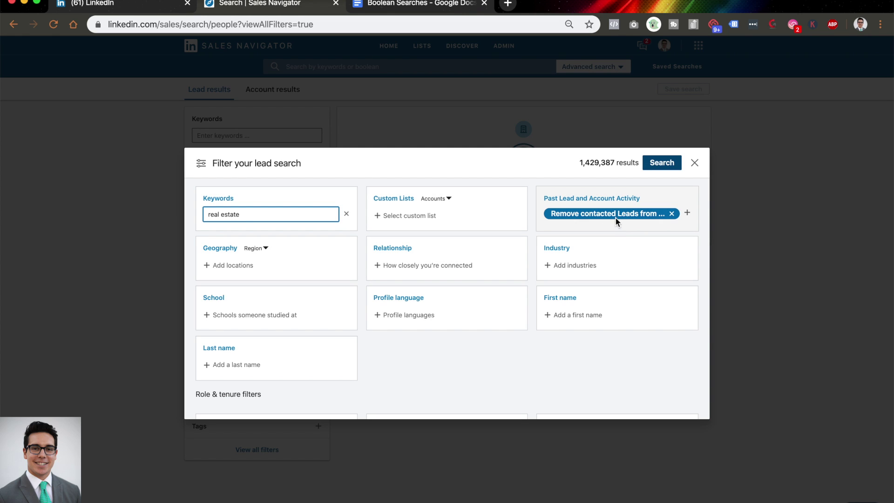
Look up florida in the Geography filter and include the region Florida, United States.
{"action": "scroll", "coordinate": [432, 269], "scroll_direction": "down", "scroll_amount": 2}
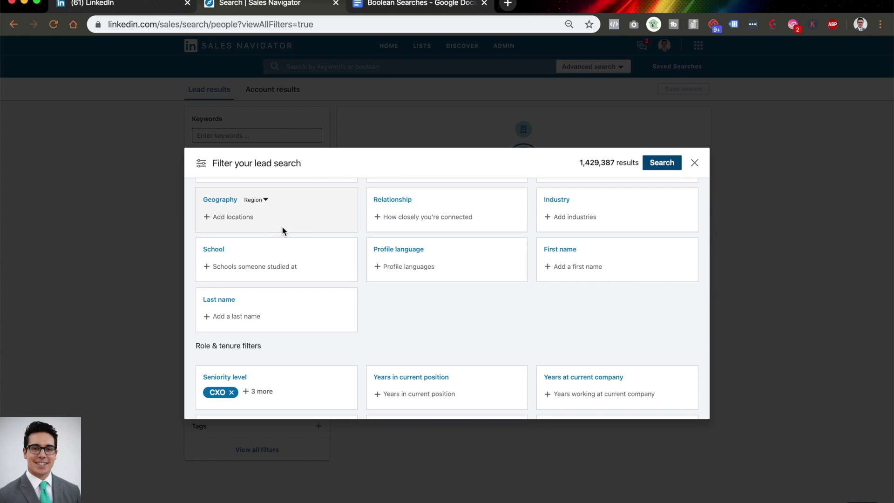
{"action": "left_click", "coordinate": [220, 217]}
{"action": "type", "text": "florida"}
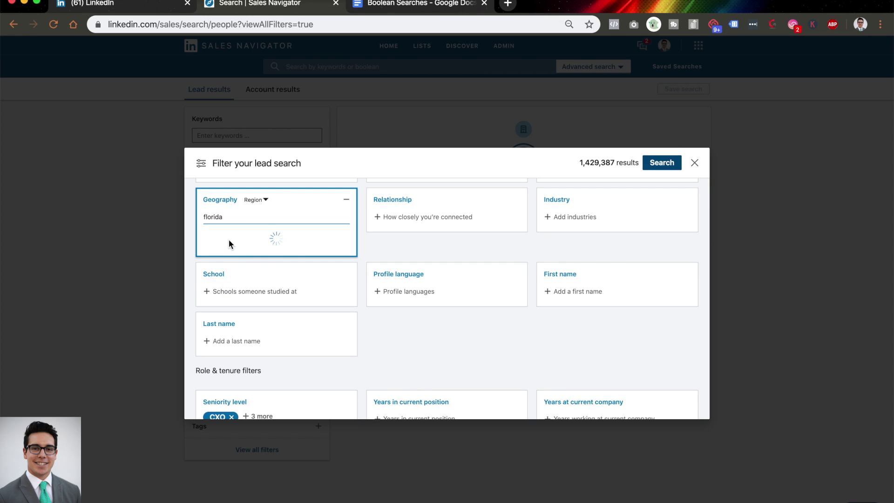
{"action": "left_click", "coordinate": [229, 236]}
{"action": "left_click", "coordinate": [458, 297]}
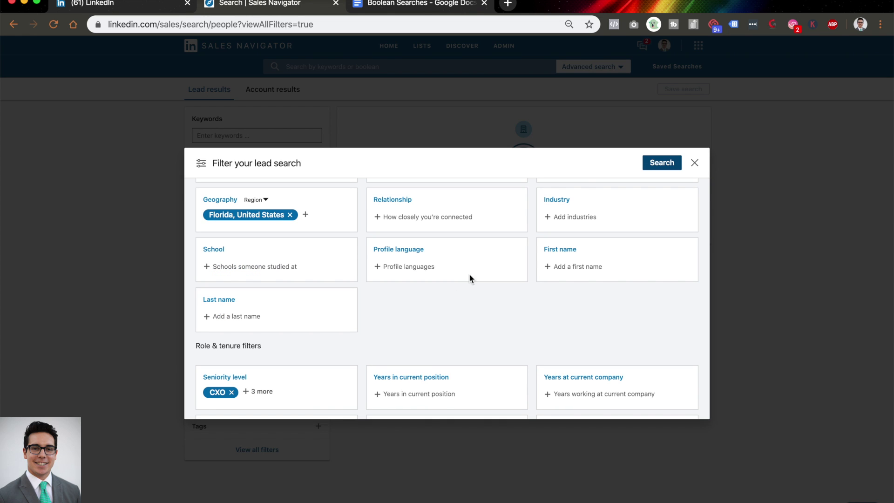
Remove CXO and the three other selected levels from the Seniority level filter.
{"action": "scroll", "coordinate": [423, 261], "scroll_direction": "down", "scroll_amount": 3}
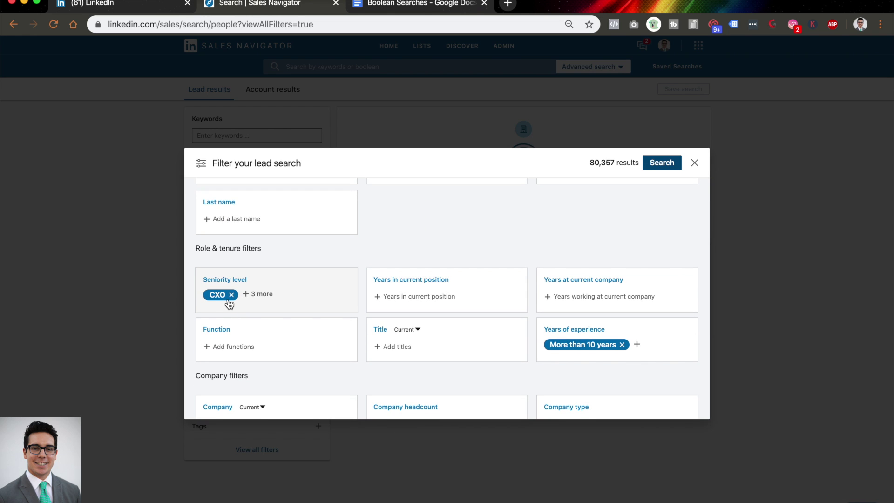
{"action": "left_click", "coordinate": [231, 295]}
{"action": "left_click", "coordinate": [244, 296]}
{"action": "left_click", "coordinate": [239, 295]}
{"action": "left_click", "coordinate": [240, 296]}
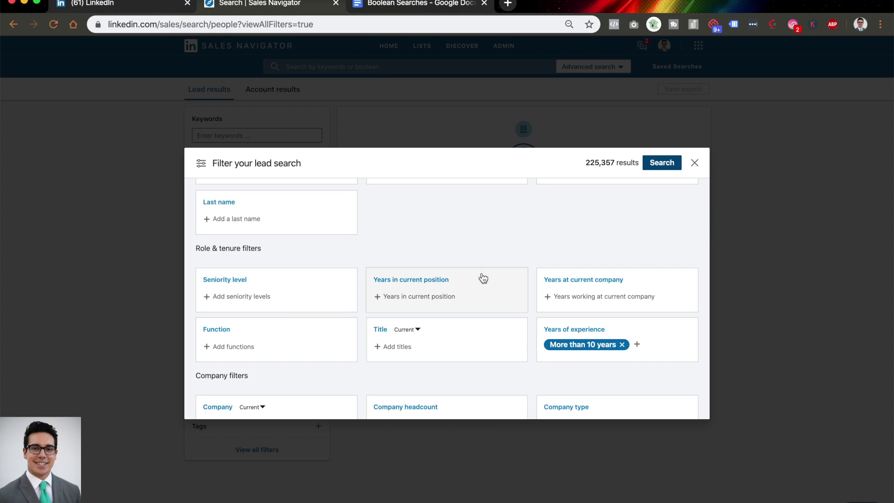
Review all the lead filters, from the top filters through the role and company filters, to check what is set.
{"action": "scroll", "coordinate": [485, 243], "scroll_direction": "down", "scroll_amount": 1}
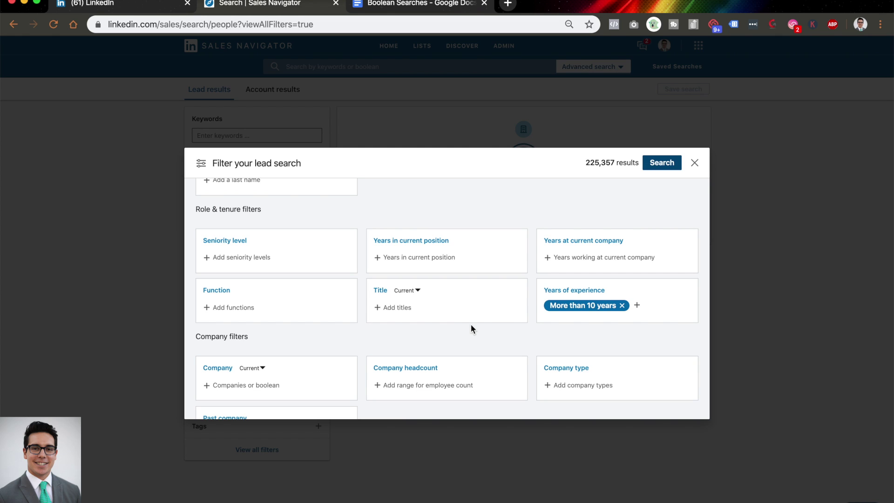
{"action": "scroll", "coordinate": [471, 324], "scroll_direction": "down", "scroll_amount": 2}
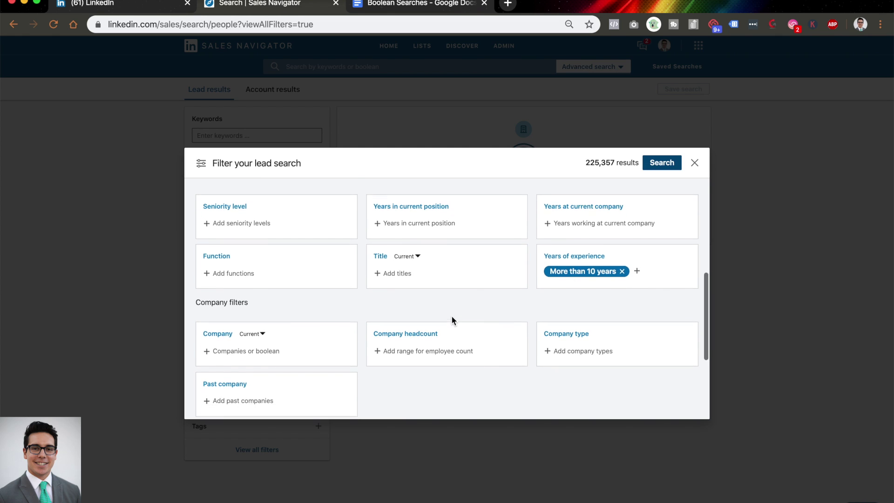
{"action": "scroll", "coordinate": [451, 317], "scroll_direction": "down", "scroll_amount": 1}
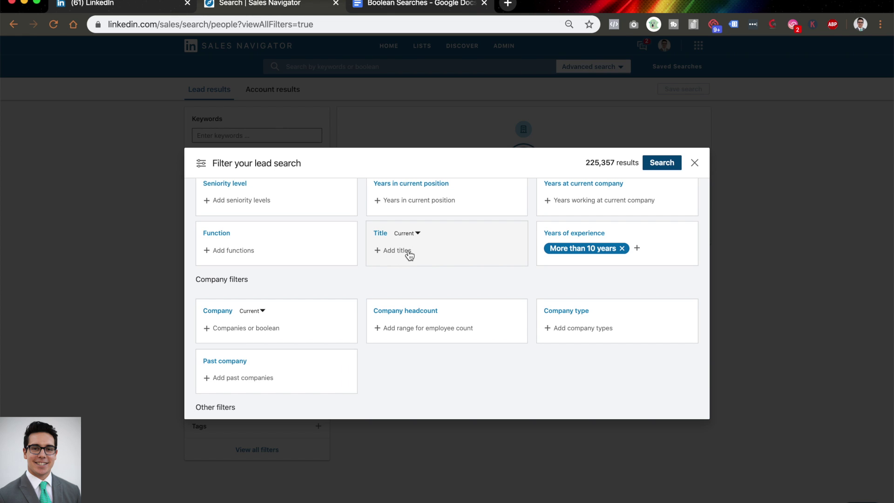
{"action": "scroll", "coordinate": [389, 258], "scroll_direction": "up", "scroll_amount": 5}
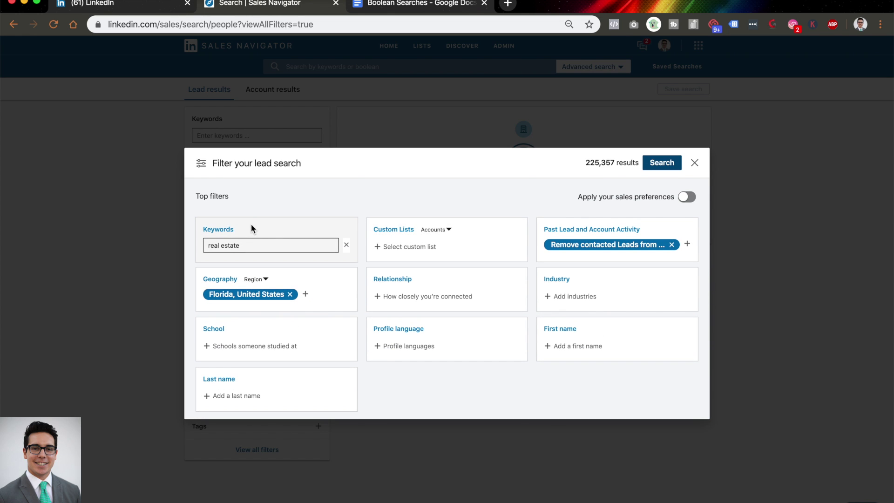
{"action": "scroll", "coordinate": [250, 252], "scroll_direction": "down", "scroll_amount": 10}
{"action": "scroll", "coordinate": [398, 291], "scroll_direction": "up", "scroll_amount": 2}
{"action": "scroll", "coordinate": [372, 326], "scroll_direction": "down", "scroll_amount": 1}
{"action": "scroll", "coordinate": [366, 321], "scroll_direction": "down", "scroll_amount": 1}
{"action": "scroll", "coordinate": [372, 307], "scroll_direction": "up", "scroll_amount": 10}
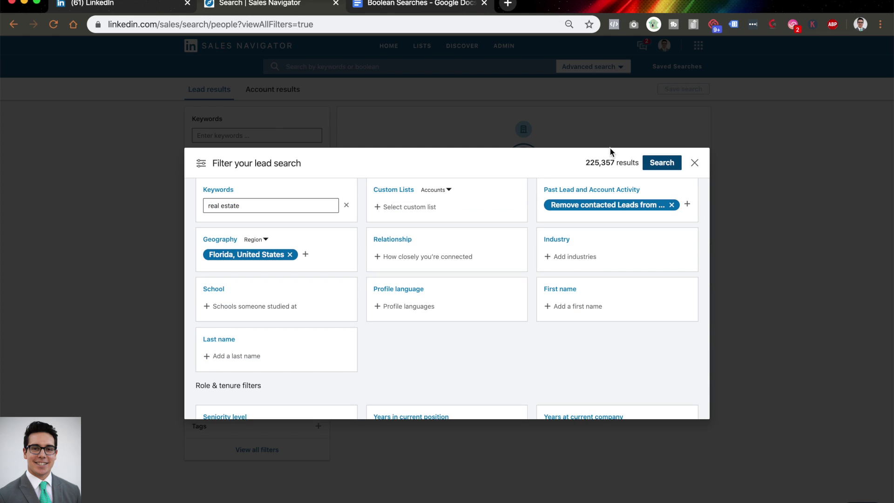
Run the filtered lead search and look through the job titles of the listed leads.
{"action": "left_click", "coordinate": [661, 163]}
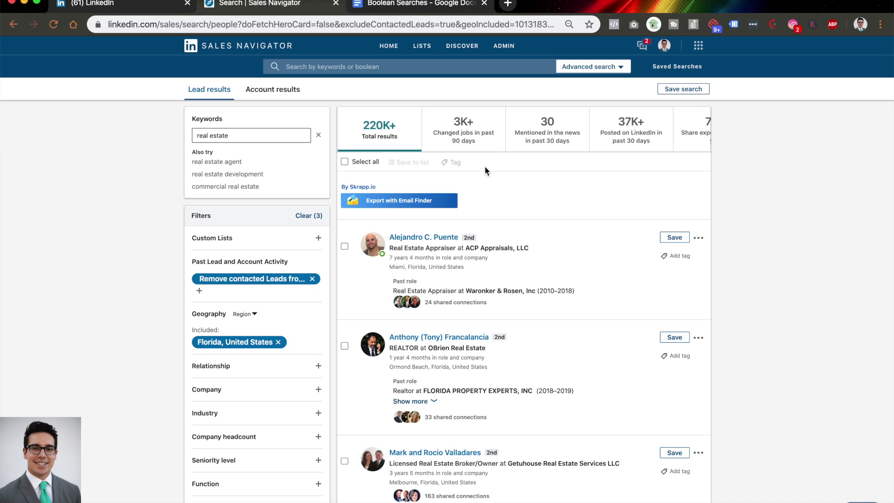
{"action": "scroll", "coordinate": [563, 222], "scroll_direction": "down", "scroll_amount": 1}
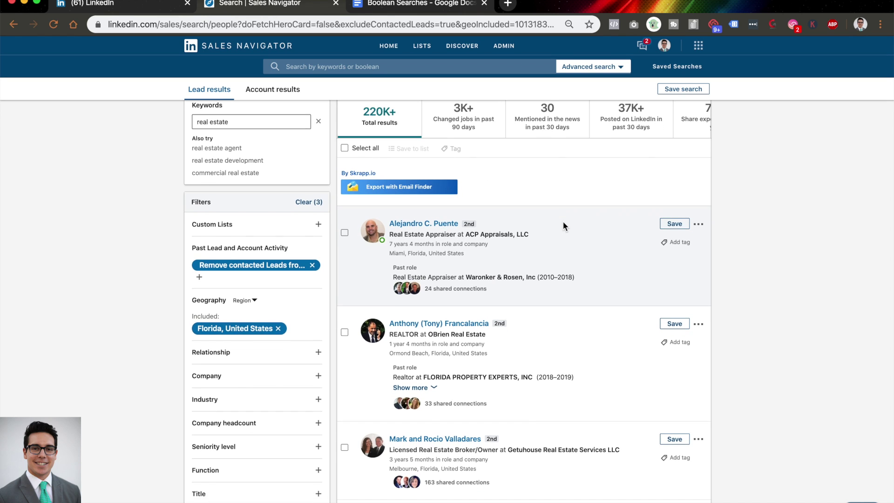
{"action": "triple_click", "coordinate": [410, 234]}
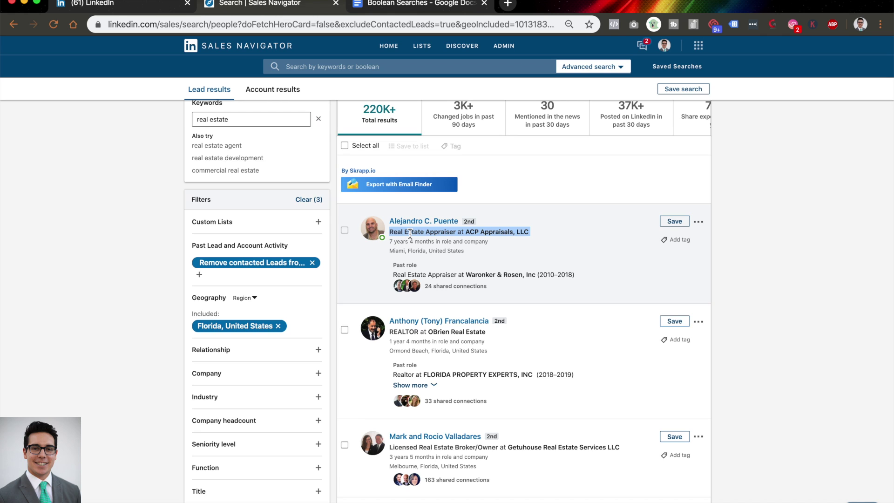
{"action": "scroll", "coordinate": [410, 234], "scroll_direction": "down", "scroll_amount": 3}
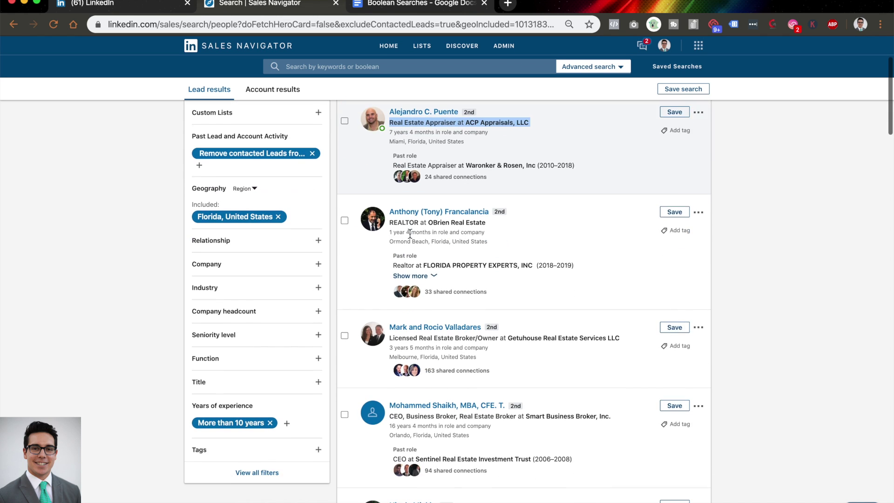
{"action": "scroll", "coordinate": [506, 325], "scroll_direction": "down", "scroll_amount": 6}
{"action": "scroll", "coordinate": [526, 263], "scroll_direction": "down", "scroll_amount": 1}
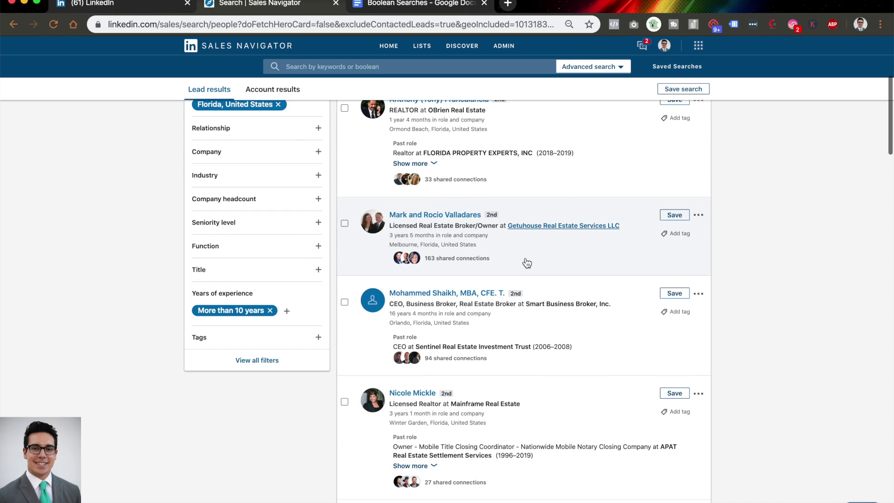
{"action": "scroll", "coordinate": [424, 305], "scroll_direction": "down", "scroll_amount": 7}
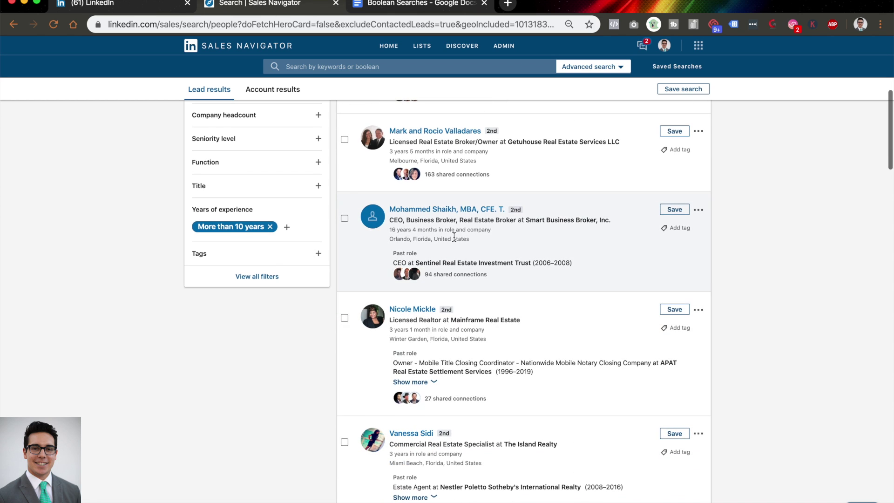
{"action": "scroll", "coordinate": [462, 219], "scroll_direction": "down", "scroll_amount": 1}
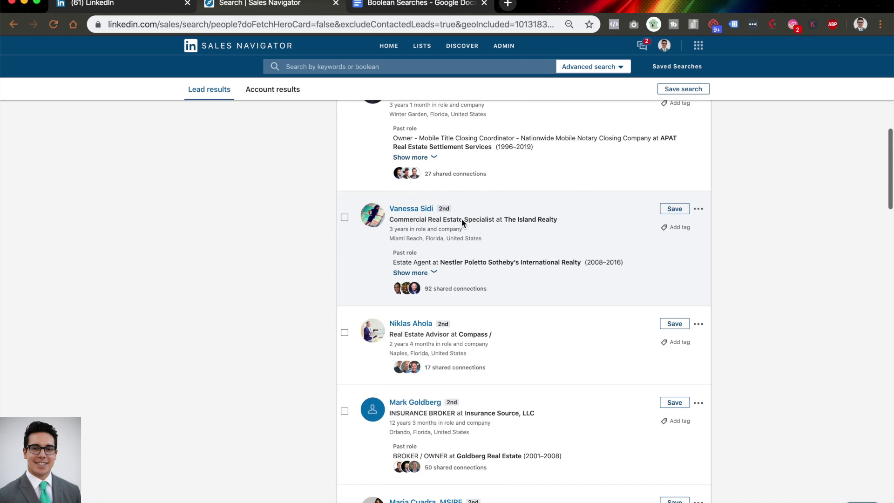
{"action": "scroll", "coordinate": [454, 223], "scroll_direction": "up", "scroll_amount": 20}
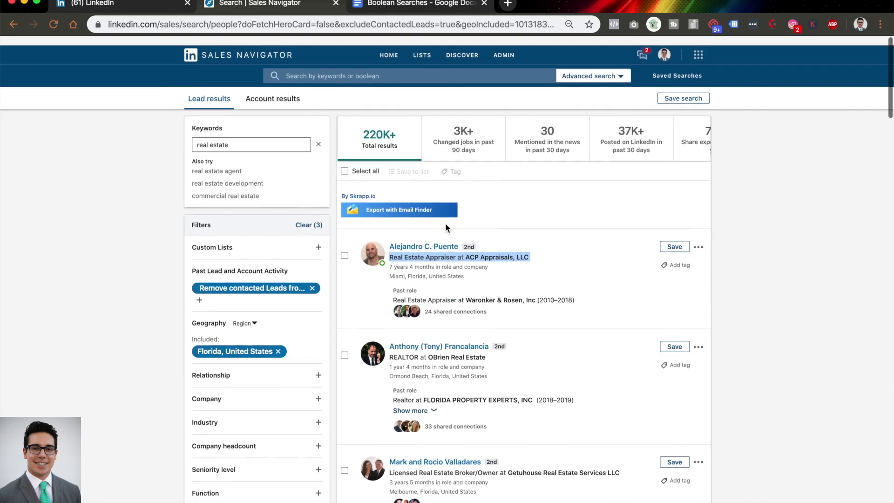
Clear the real estate keyword, look up "real estate agent" in the current Title filter, and include Real Estate Agent.
{"action": "left_click", "coordinate": [235, 135]}
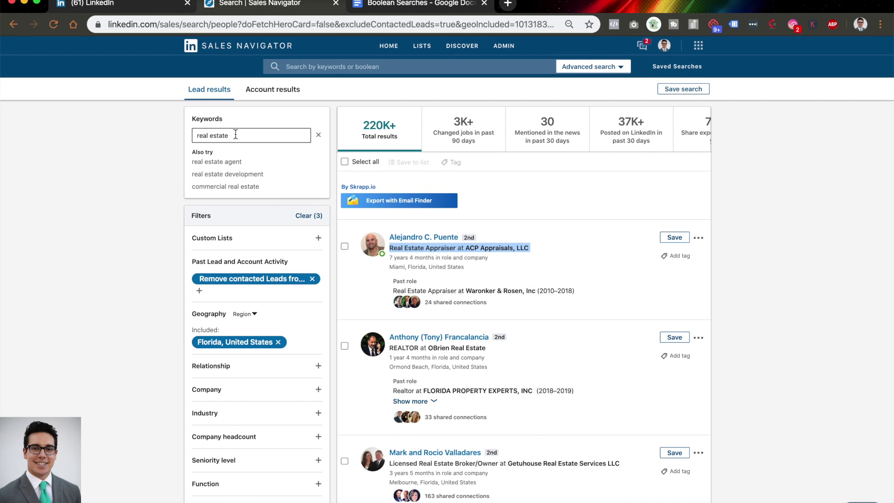
{"action": "left_click", "coordinate": [319, 137]}
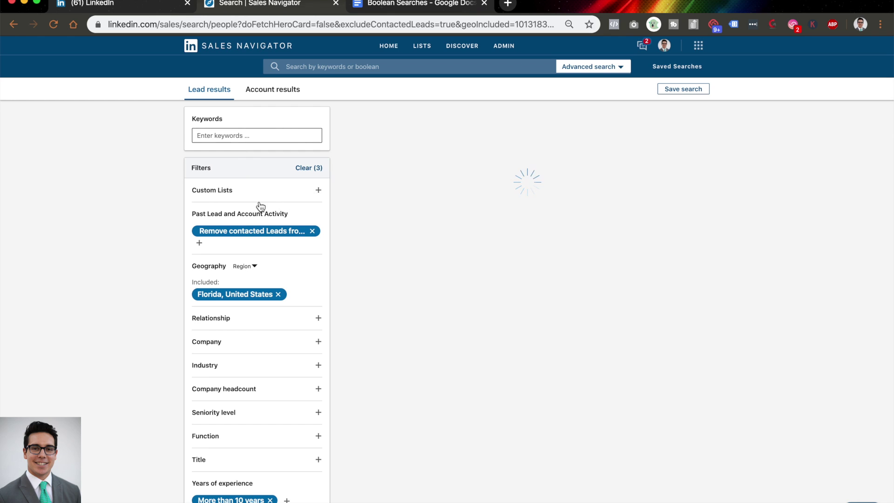
{"action": "scroll", "coordinate": [259, 205], "scroll_direction": "down", "scroll_amount": 2}
{"action": "left_click", "coordinate": [223, 424]}
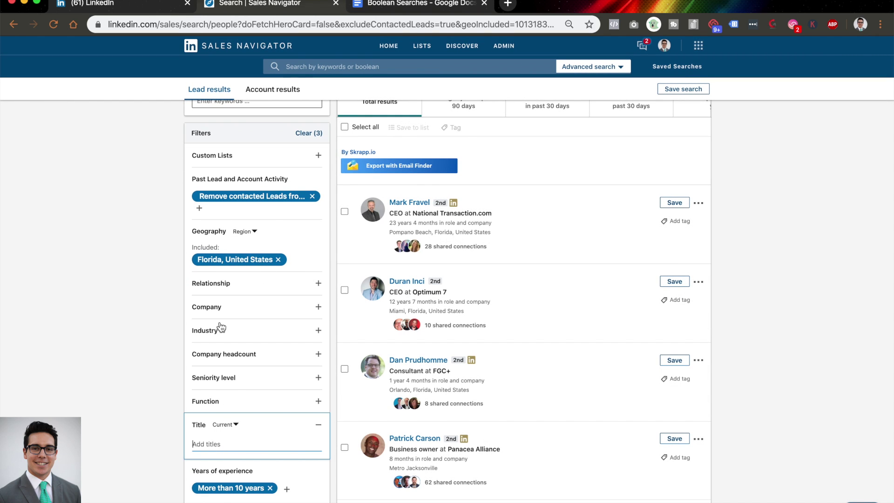
{"action": "type", "text": "\"real estae"}
{"action": "key", "text": "BackSpace"}
{"action": "key", "text": "BackSpace"}
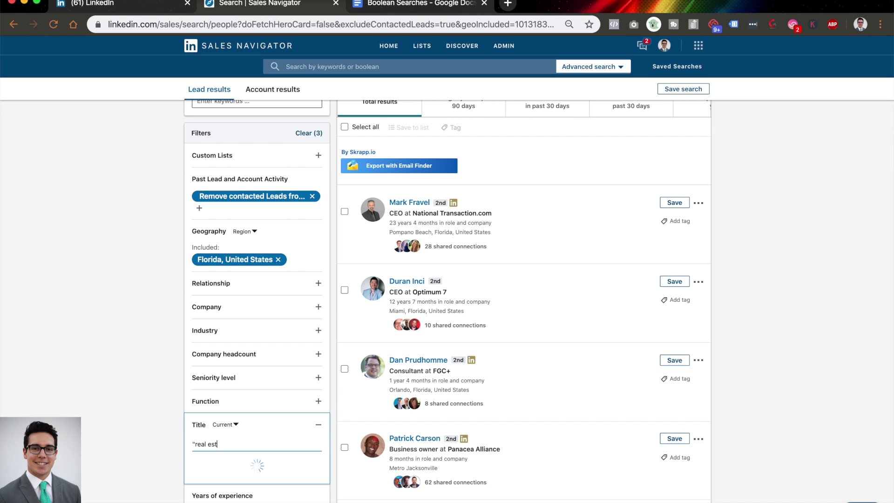
{"action": "type", "text": "ate agent"}
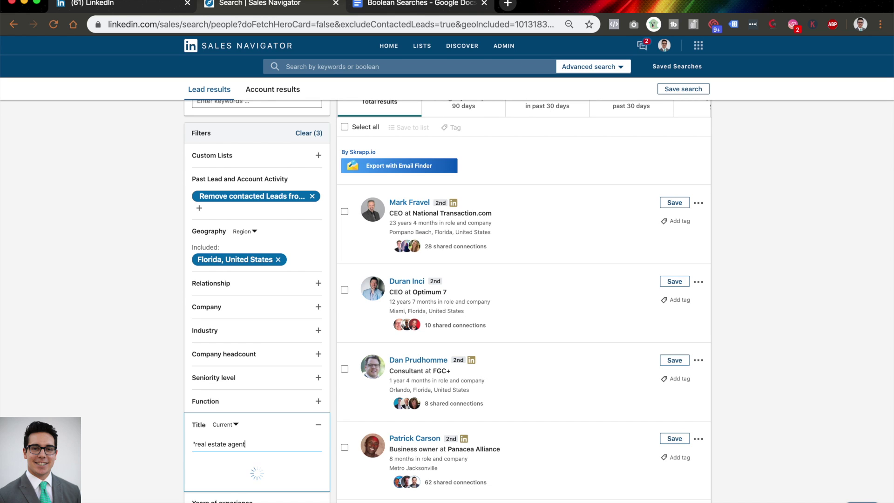
{"action": "type", "text": "\""}
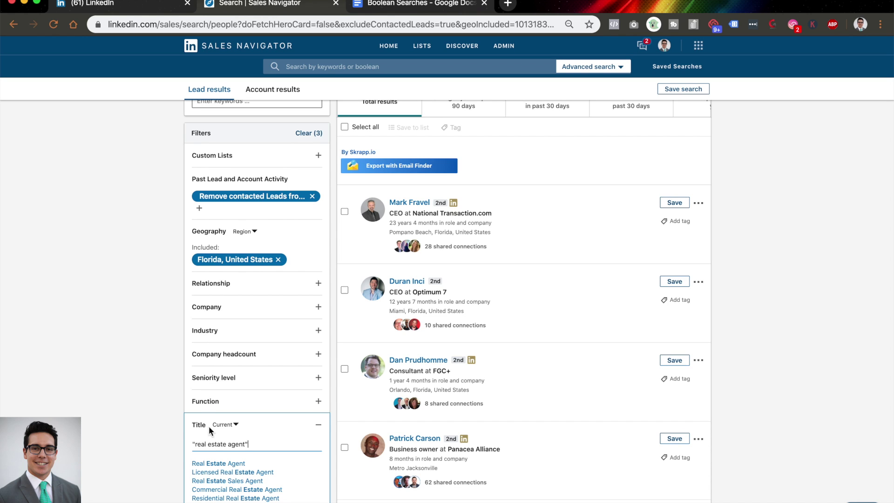
{"action": "left_click", "coordinate": [214, 462]}
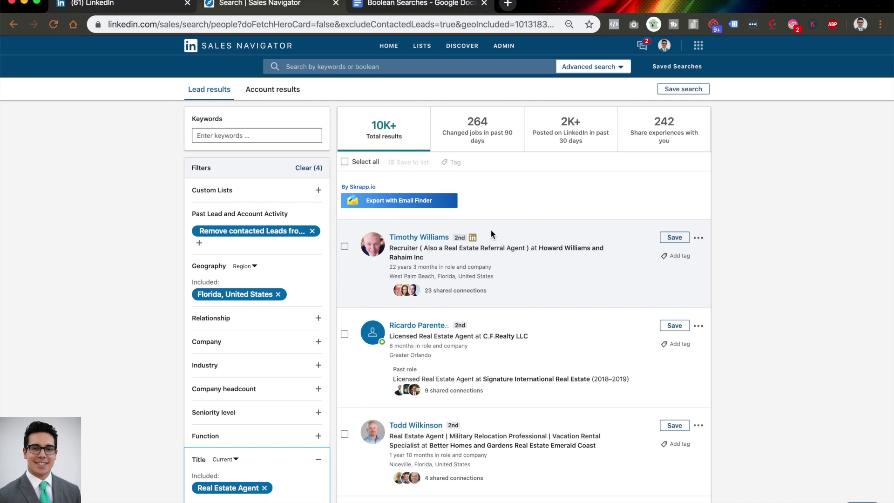
Look through the leads filtered by title to check whether their current job titles match Real Estate Agent.
{"action": "scroll", "coordinate": [491, 234], "scroll_direction": "down", "scroll_amount": 1}
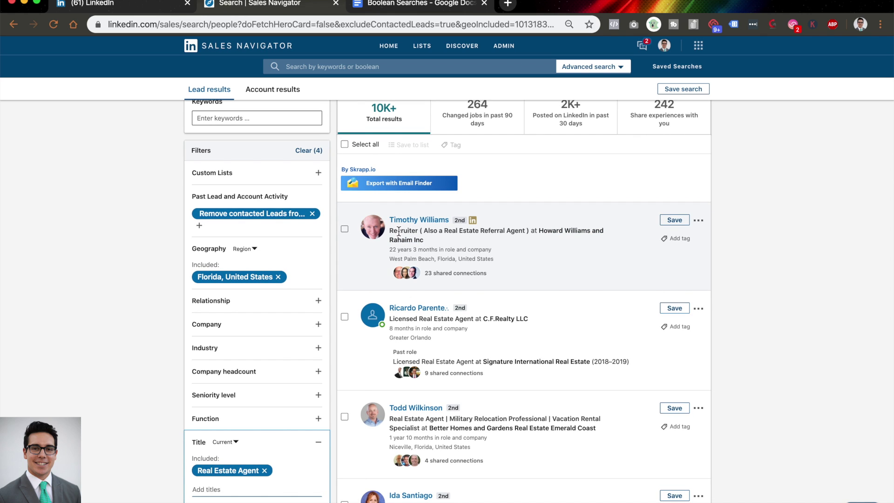
{"action": "scroll", "coordinate": [399, 231], "scroll_direction": "down", "scroll_amount": 5}
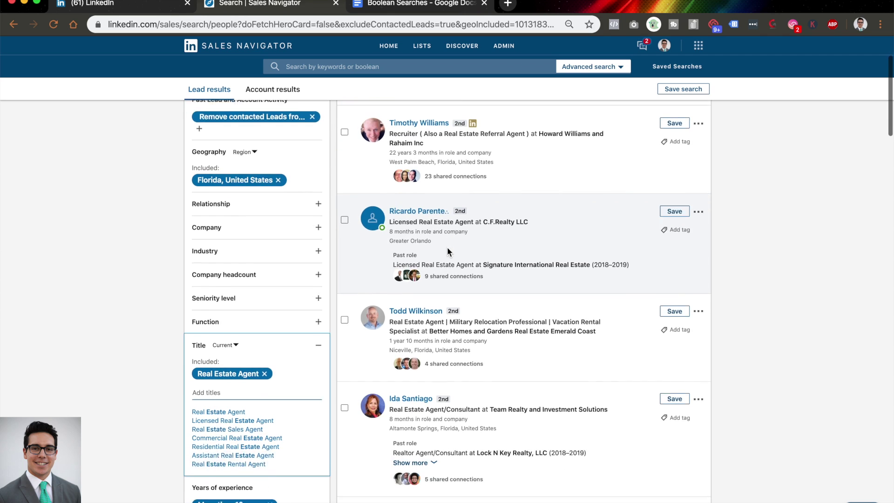
{"action": "scroll", "coordinate": [441, 287], "scroll_direction": "down", "scroll_amount": 3}
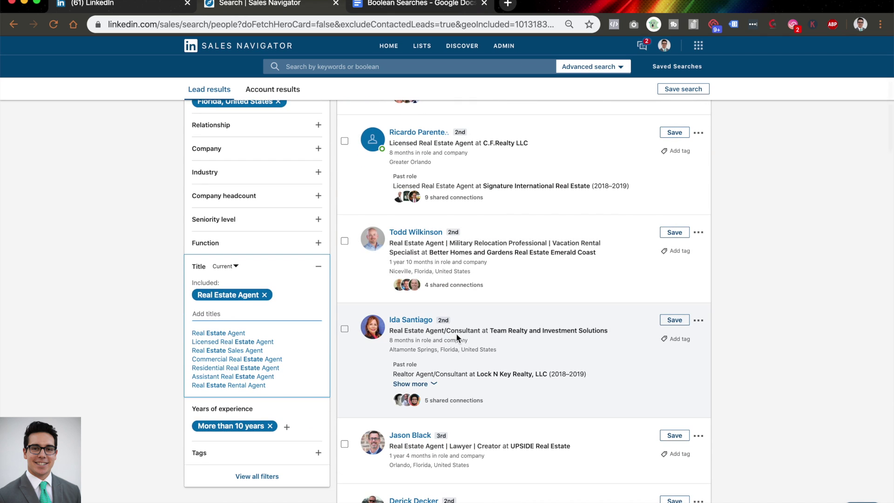
{"action": "scroll", "coordinate": [463, 331], "scroll_direction": "down", "scroll_amount": 14}
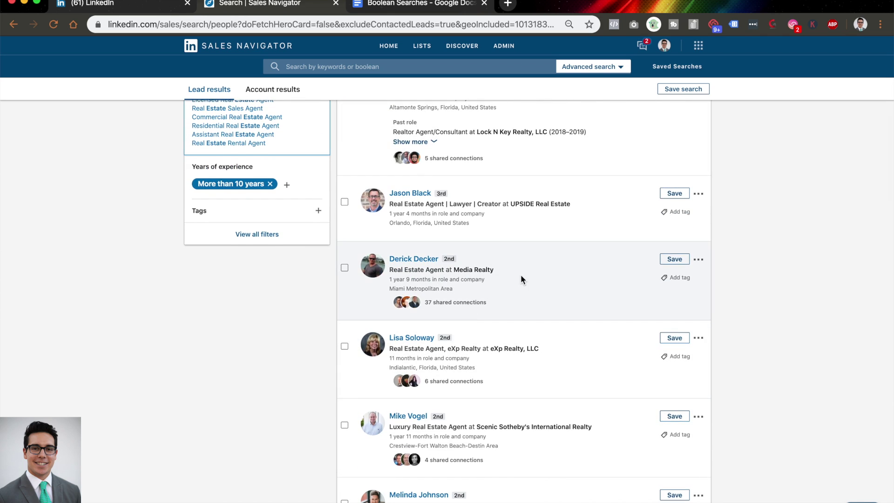
{"action": "scroll", "coordinate": [521, 278], "scroll_direction": "down", "scroll_amount": 9}
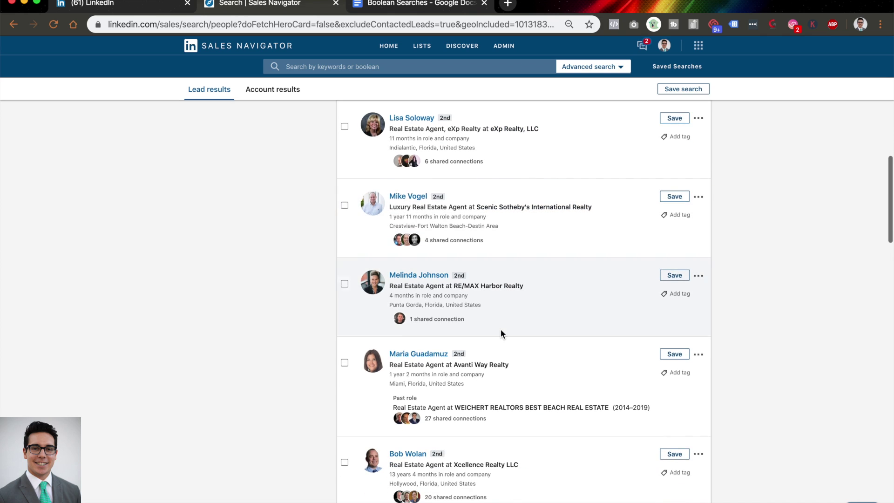
{"action": "scroll", "coordinate": [501, 332], "scroll_direction": "down", "scroll_amount": 9}
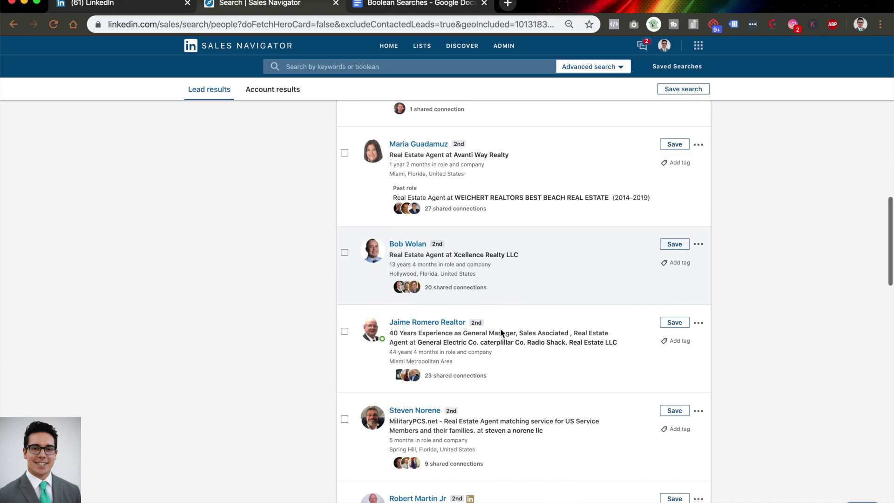
{"action": "scroll", "coordinate": [501, 332], "scroll_direction": "down", "scroll_amount": 2}
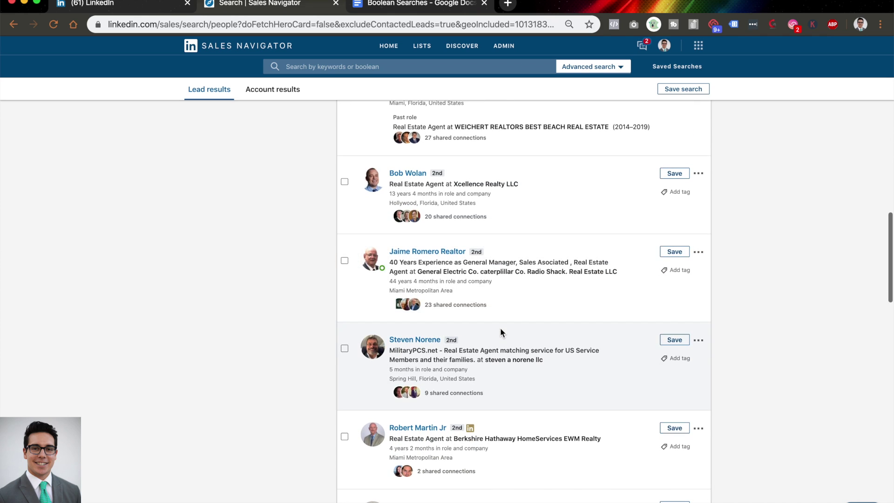
{"action": "scroll", "coordinate": [461, 277], "scroll_direction": "down", "scroll_amount": 3}
{"action": "scroll", "coordinate": [568, 301], "scroll_direction": "down", "scroll_amount": 4}
{"action": "scroll", "coordinate": [550, 193], "scroll_direction": "down", "scroll_amount": 9}
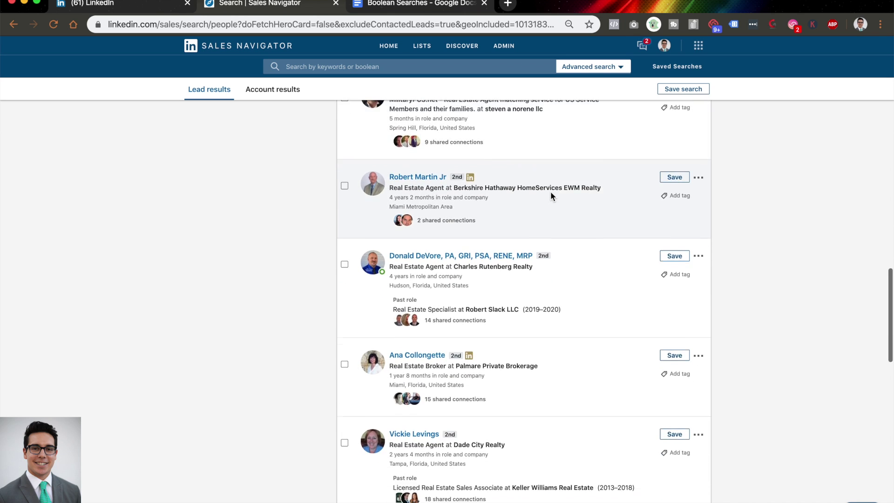
Finish looking through the title-filtered leads and remove Real Estate Agent from the current Title filter.
{"action": "scroll", "coordinate": [522, 262], "scroll_direction": "down", "scroll_amount": 10}
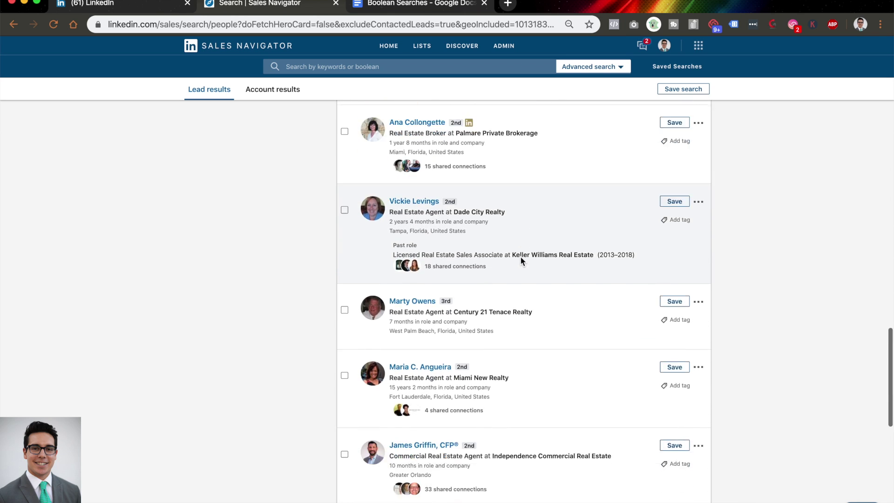
{"action": "scroll", "coordinate": [514, 293], "scroll_direction": "down", "scroll_amount": 2}
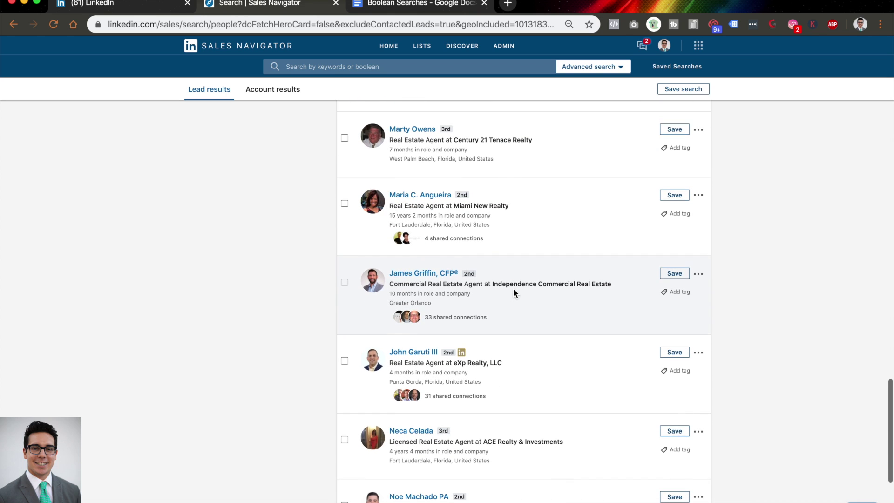
{"action": "scroll", "coordinate": [404, 288], "scroll_direction": "up", "scroll_amount": 20}
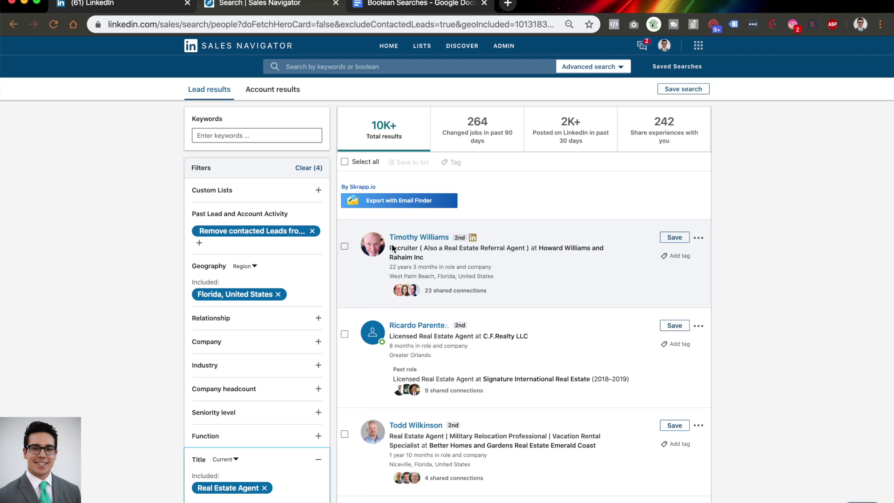
{"action": "scroll", "coordinate": [266, 253], "scroll_direction": "down", "scroll_amount": 7}
{"action": "left_click", "coordinate": [264, 333]}
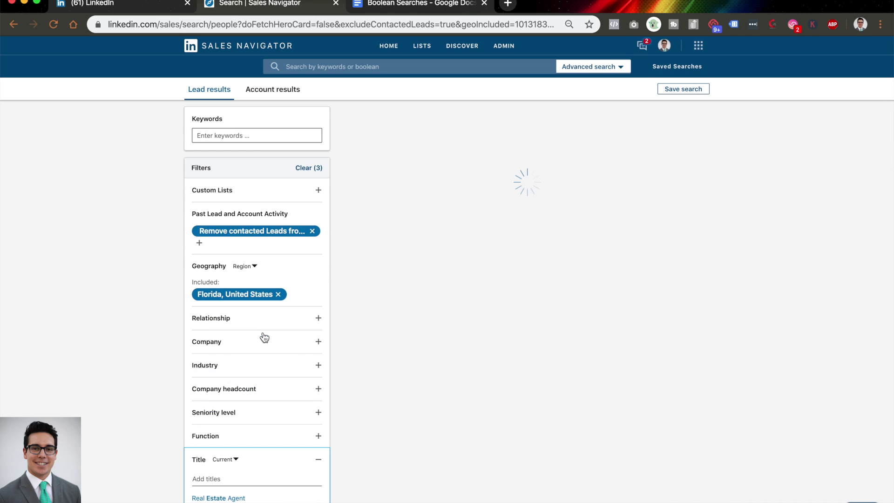
{"action": "scroll", "coordinate": [236, 293], "scroll_direction": "down", "scroll_amount": 5}
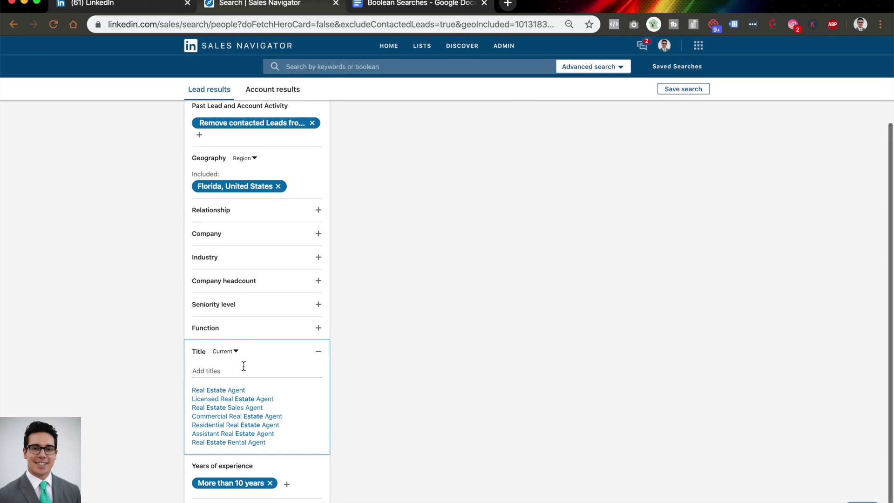
Copy the Real Estate Agent, Broker or Associate Boolean string from the Boolean Searches document in Google Docs into Sales Navigator's current Title filter.
{"action": "left_click", "coordinate": [367, 5]}
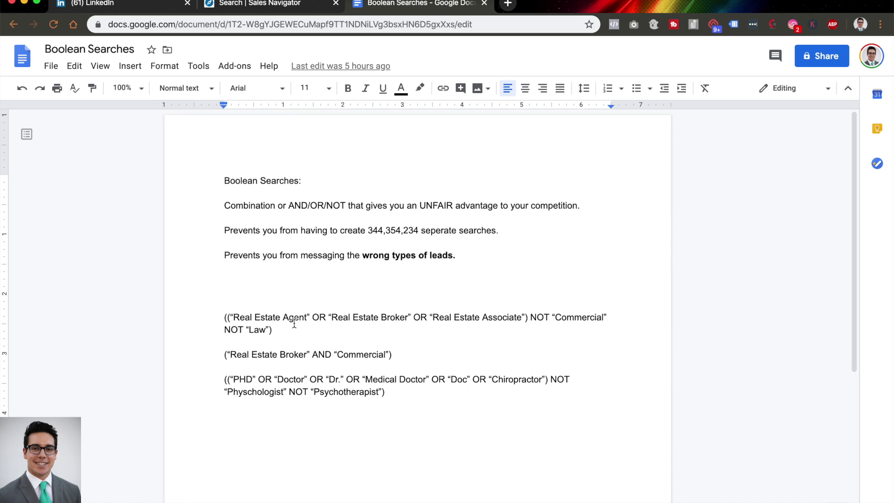
{"action": "left_click_drag", "start_coordinate": [289, 325], "coordinate": [212, 303]}
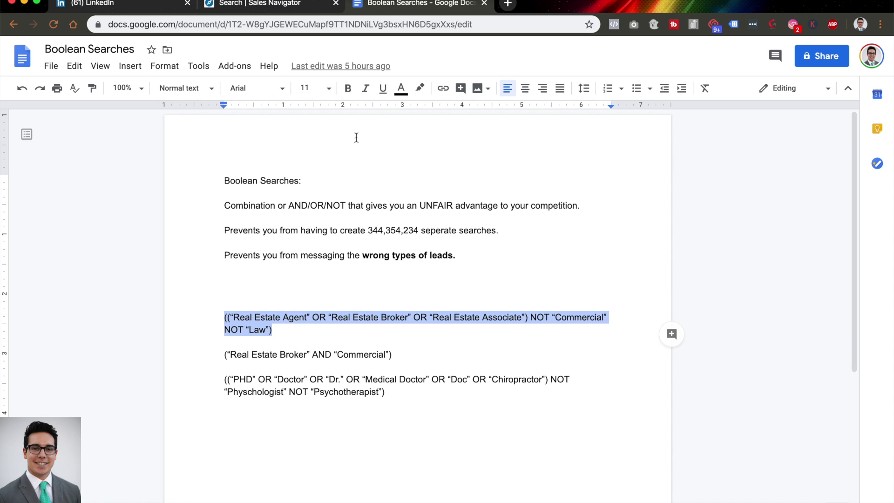
{"action": "left_click", "coordinate": [296, 7]}
{"action": "left_click", "coordinate": [370, 7]}
{"action": "left_click", "coordinate": [295, 7]}
{"action": "left_click", "coordinate": [217, 368]}
{"action": "key", "text": "super+v"}
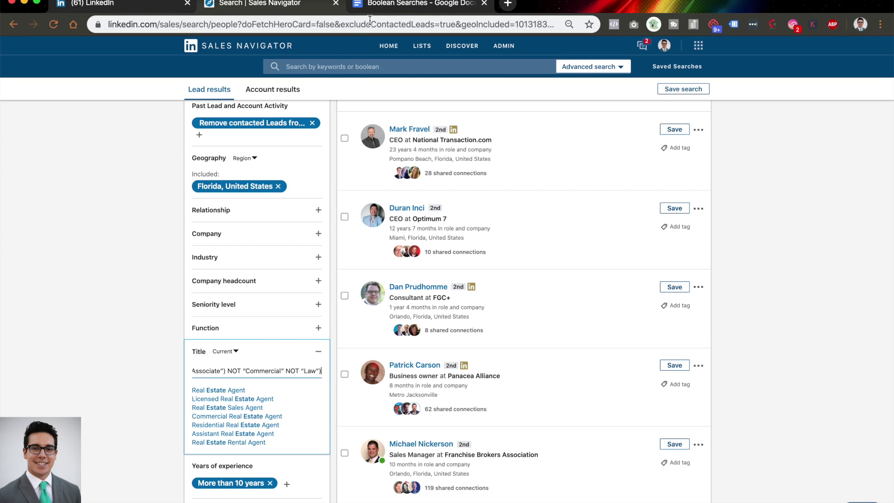
Check the Boolean string against the Google Docs document and paste it into Sales Navigator's reopened Title filter again.
{"action": "left_click", "coordinate": [410, 7]}
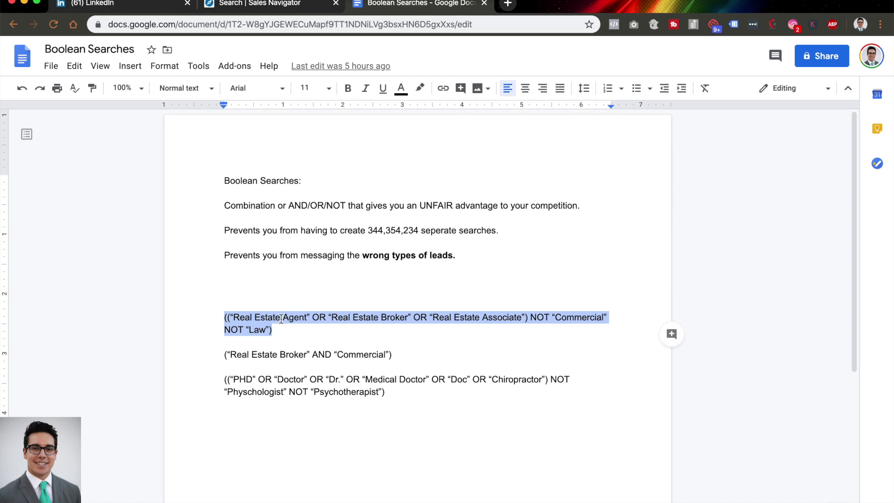
{"action": "left_click", "coordinate": [272, 9]}
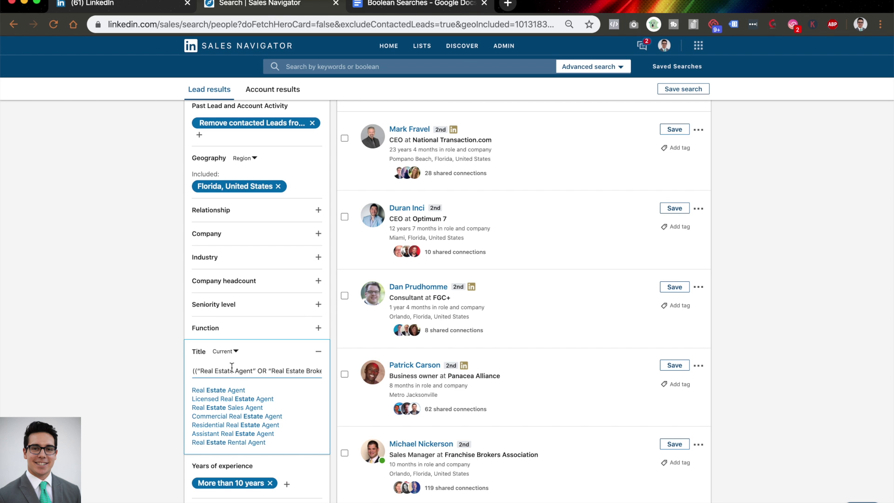
{"action": "left_click_drag", "start_coordinate": [225, 374], "coordinate": [341, 372]}
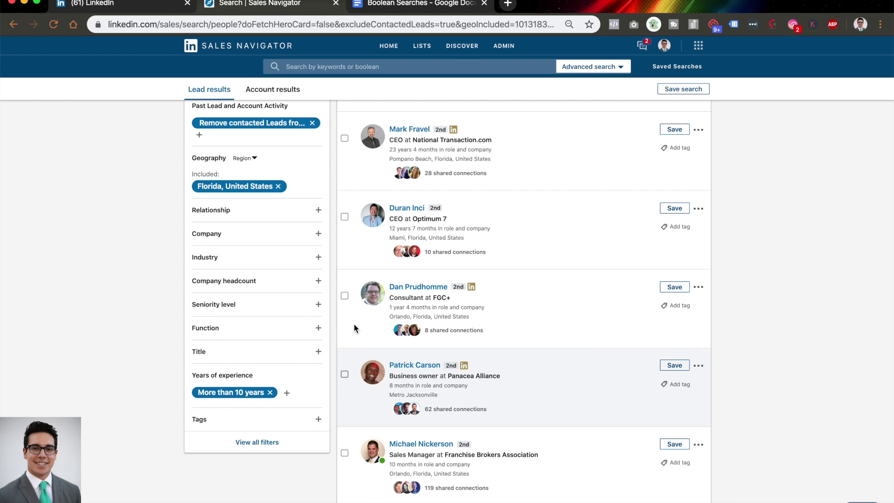
{"action": "scroll", "coordinate": [278, 334], "scroll_direction": "up", "scroll_amount": 1}
{"action": "left_click", "coordinate": [256, 369]}
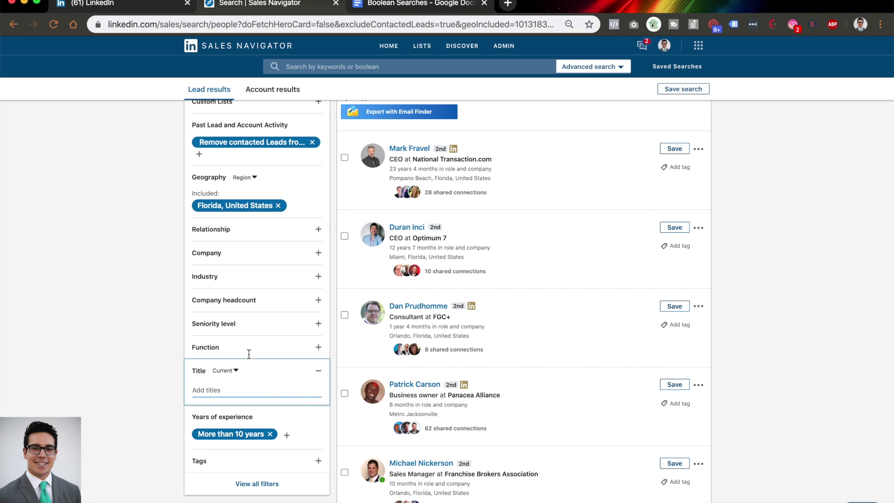
{"action": "key", "text": "super+v"}
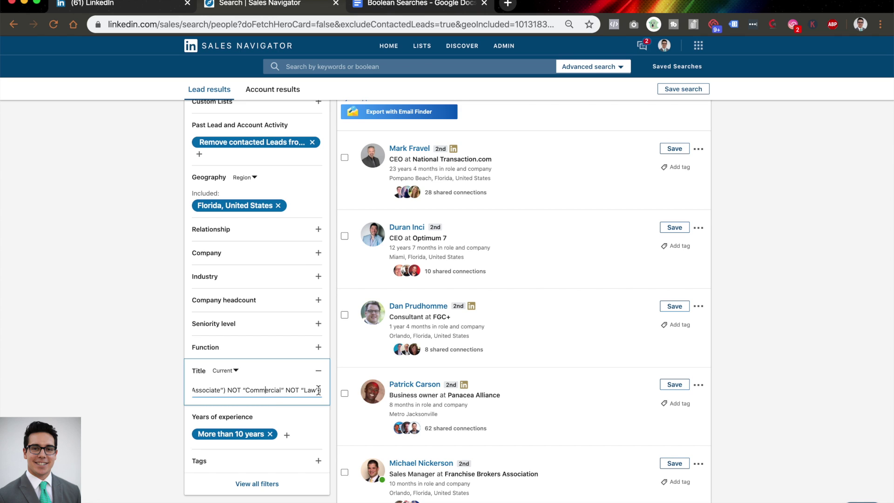
Add NOT "Recruiter" to the end of the Boolean title string and apply it as the current Title filter.
{"action": "type", "text": "NOT"}
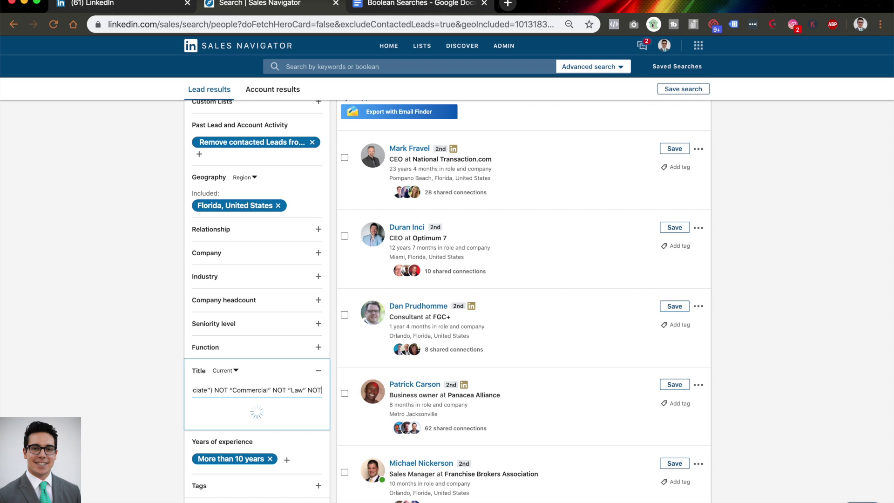
{"action": "type", "text": " \"Recr"}
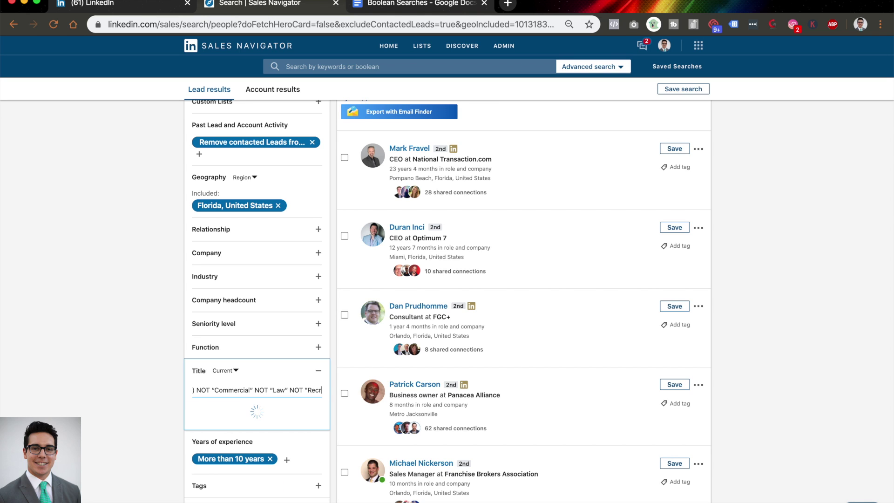
{"action": "type", "text": "uiter\""}
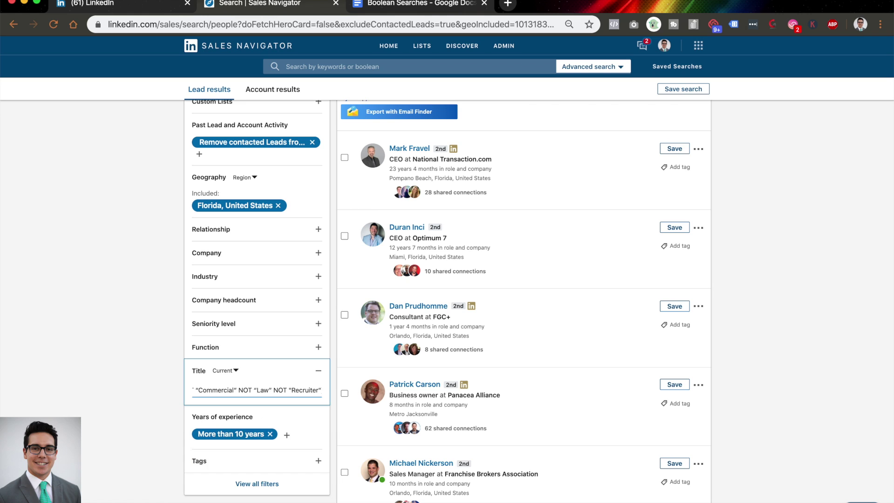
{"action": "key", "text": "super+a"}
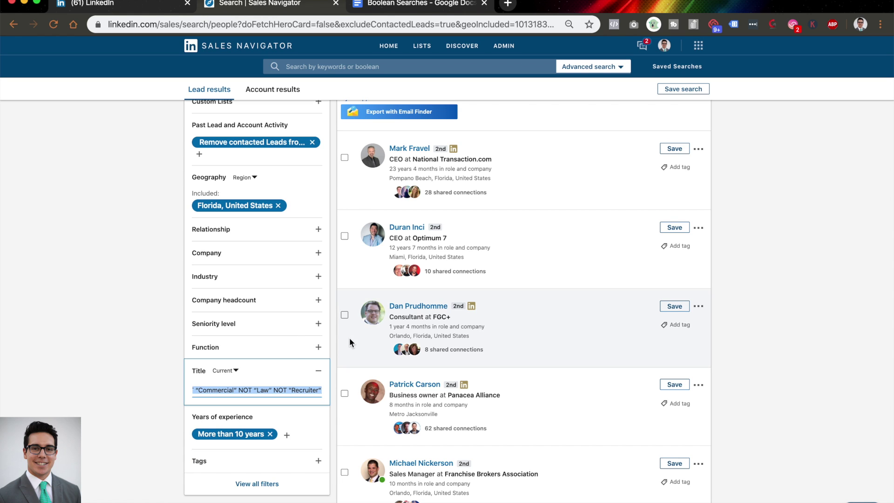
{"action": "key", "text": "Return"}
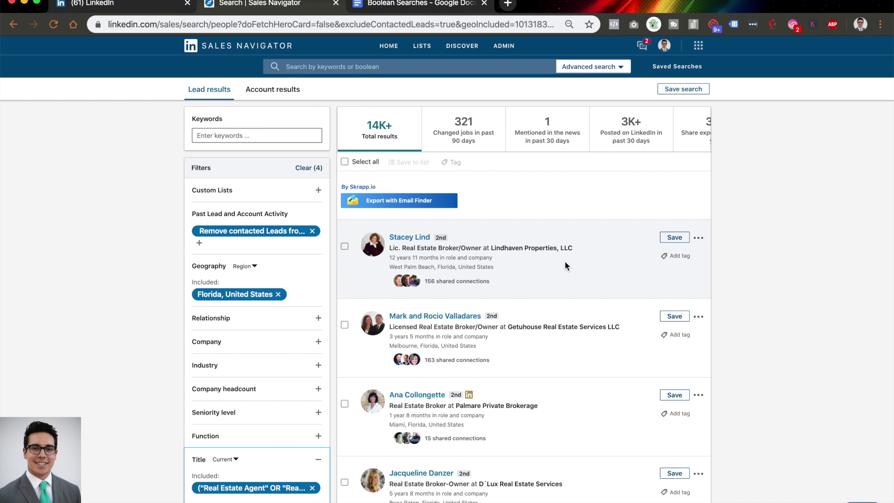
Examine the leads listed for the Boolean title filter and compare the applied filter with the string in the Boolean Searches document.
{"action": "scroll", "coordinate": [565, 261], "scroll_direction": "down", "scroll_amount": 2}
{"action": "scroll", "coordinate": [528, 430], "scroll_direction": "down", "scroll_amount": 1}
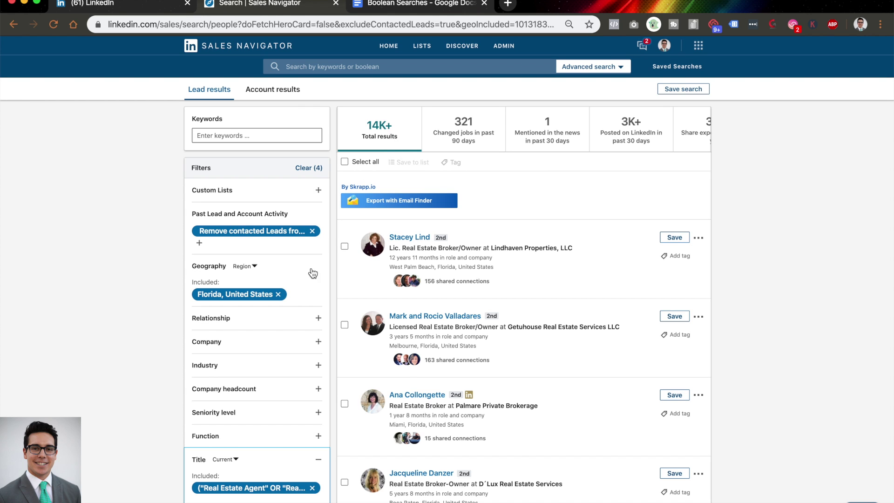
{"action": "scroll", "coordinate": [305, 289], "scroll_direction": "down", "scroll_amount": 3}
{"action": "scroll", "coordinate": [305, 287], "scroll_direction": "down", "scroll_amount": 5}
{"action": "scroll", "coordinate": [305, 288], "scroll_direction": "up", "scroll_amount": 7}
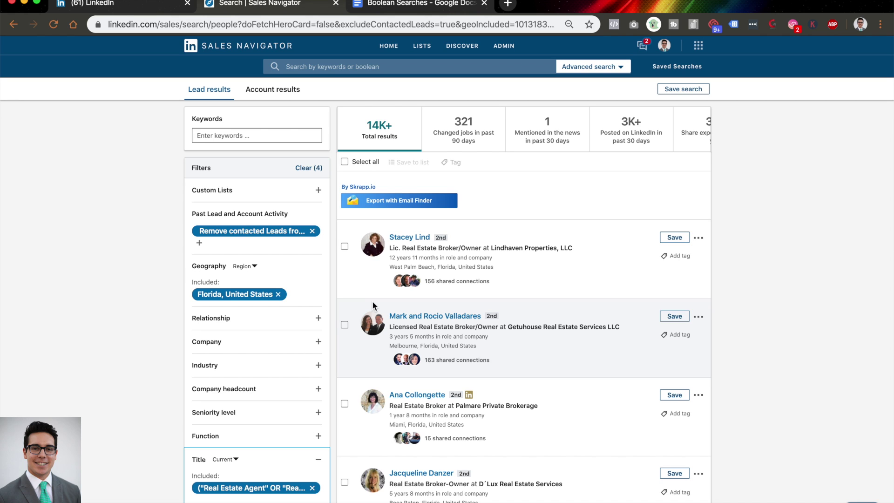
{"action": "scroll", "coordinate": [303, 433], "scroll_direction": "down", "scroll_amount": 3}
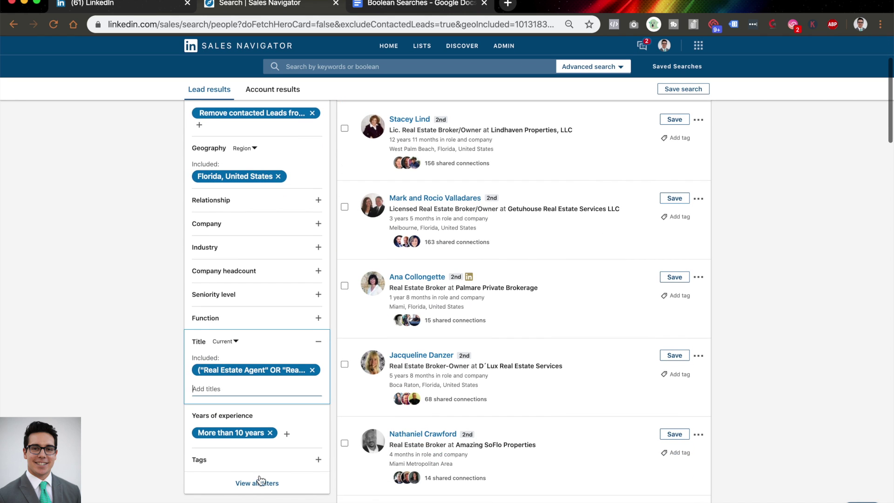
{"action": "scroll", "coordinate": [140, 307], "scroll_direction": "up", "scroll_amount": 2}
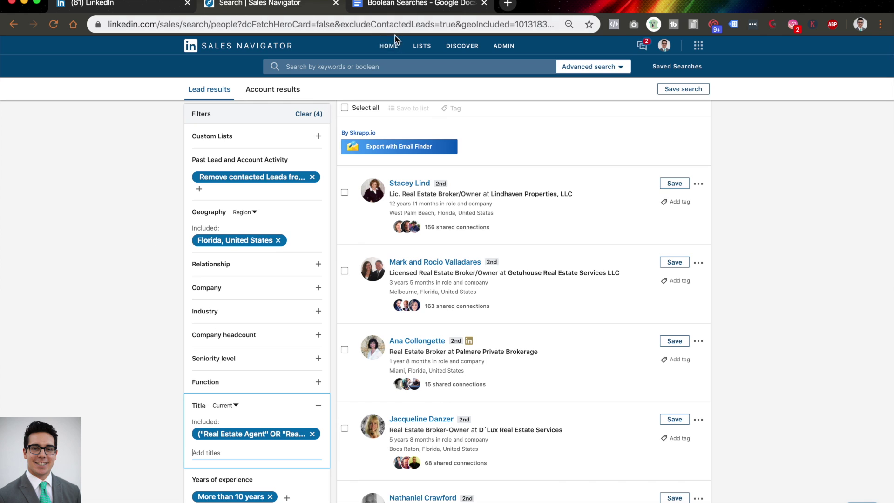
{"action": "left_click", "coordinate": [403, 5]}
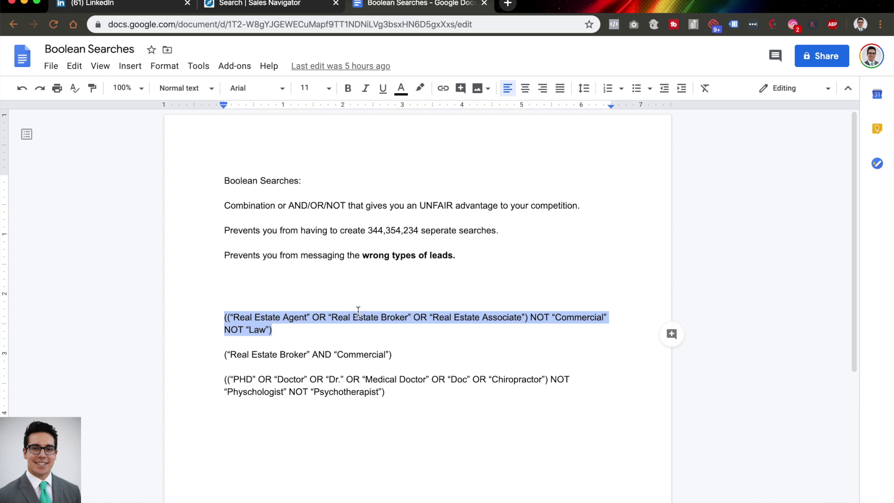
{"action": "left_click", "coordinate": [260, 7]}
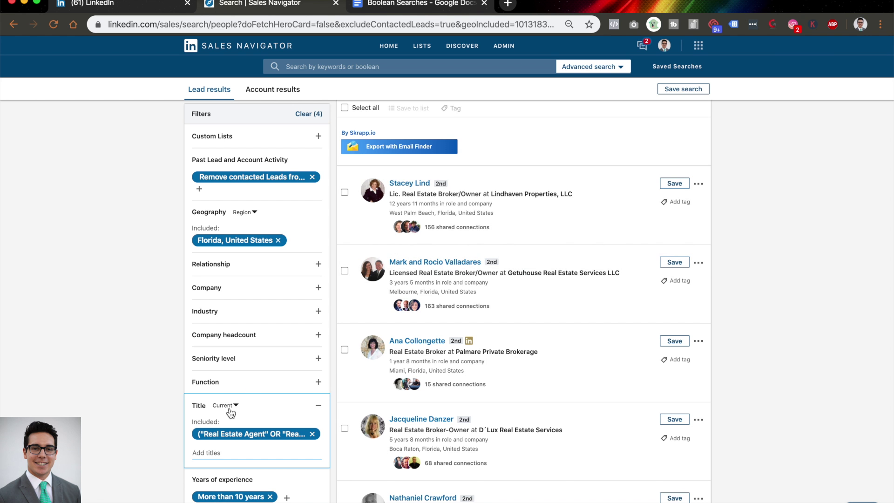
{"action": "scroll", "coordinate": [230, 412], "scroll_direction": "down", "scroll_amount": 1}
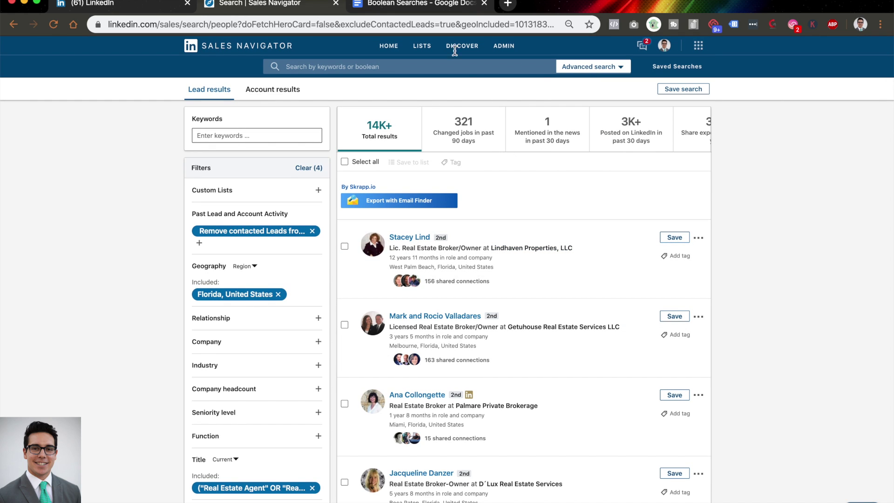
Review the role and company filters in the full lead filter list and run the search with the same filters.
{"action": "scroll", "coordinate": [216, 306], "scroll_direction": "down", "scroll_amount": 5}
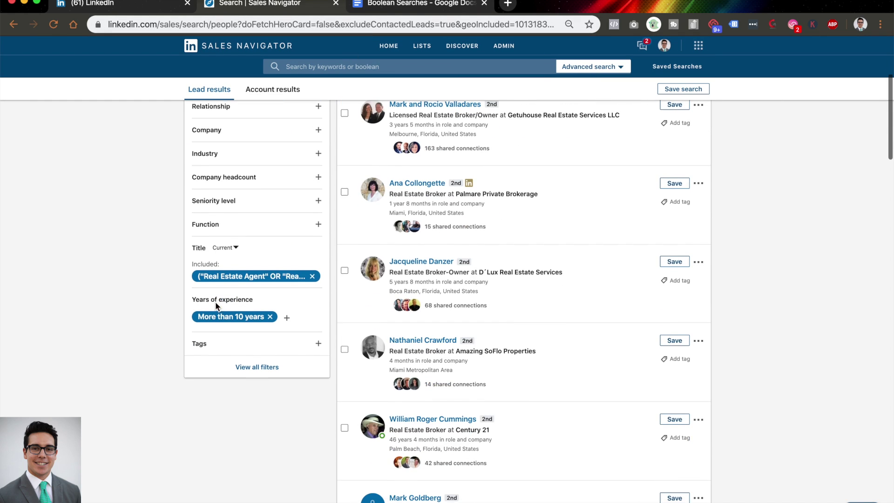
{"action": "left_click", "coordinate": [239, 371]}
{"action": "scroll", "coordinate": [394, 323], "scroll_direction": "down", "scroll_amount": 10}
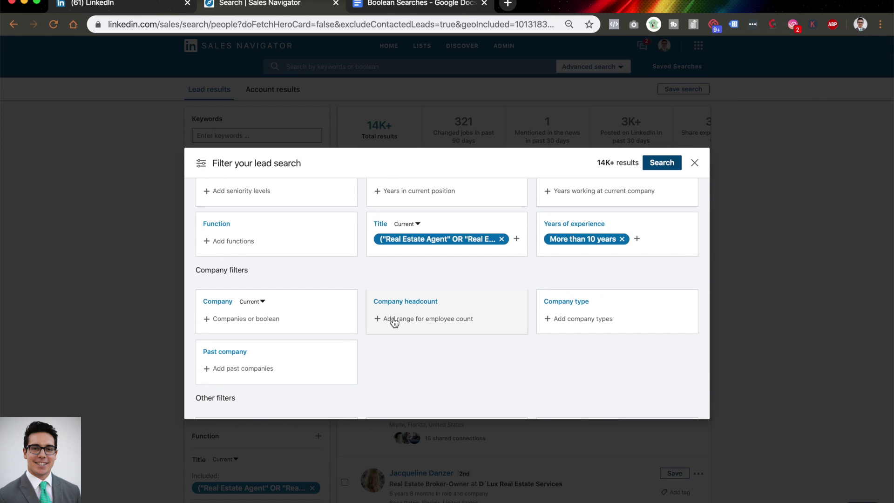
{"action": "scroll", "coordinate": [234, 370], "scroll_direction": "down", "scroll_amount": 1}
{"action": "scroll", "coordinate": [233, 369], "scroll_direction": "up", "scroll_amount": 3}
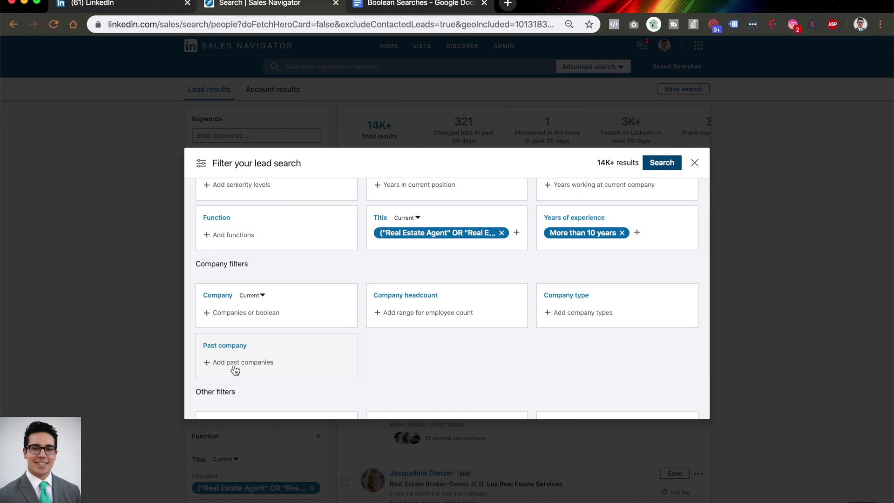
{"action": "left_click", "coordinate": [661, 164]}
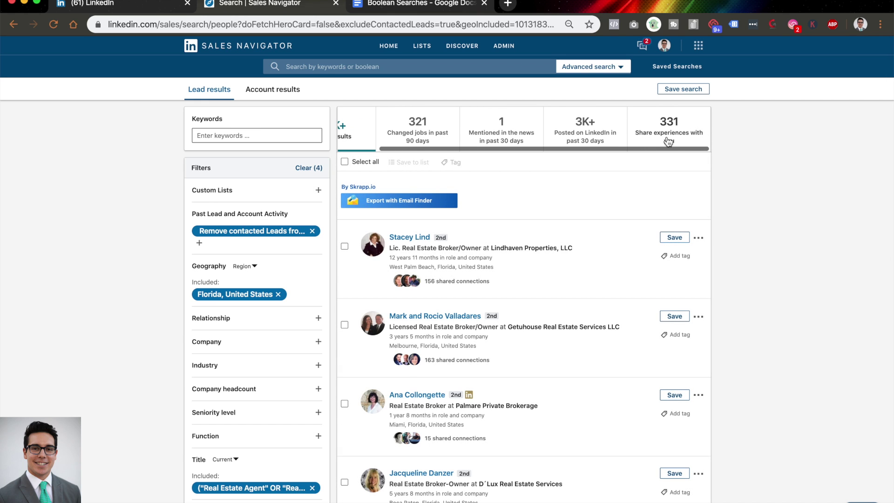
View the leads who posted on LinkedIn and those mentioned in the news in the past 30 days, and return to the total results.
{"action": "left_click", "coordinate": [609, 136]}
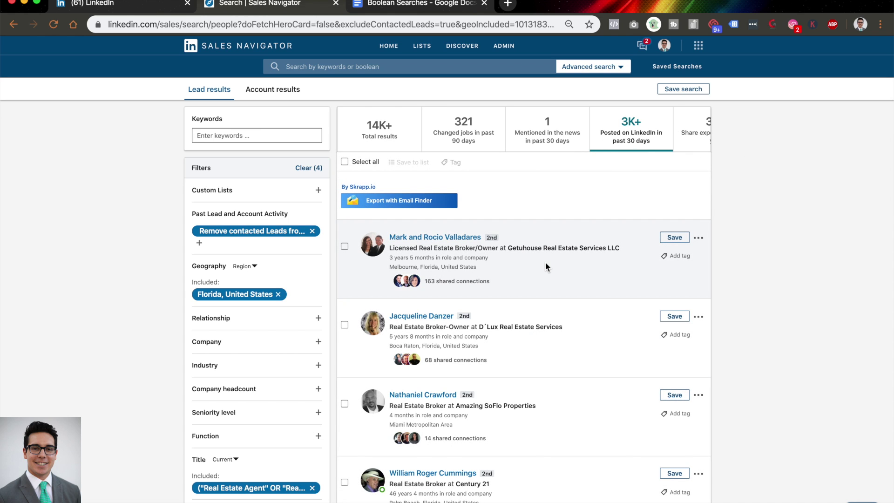
{"action": "scroll", "coordinate": [474, 302], "scroll_direction": "down", "scroll_amount": 1}
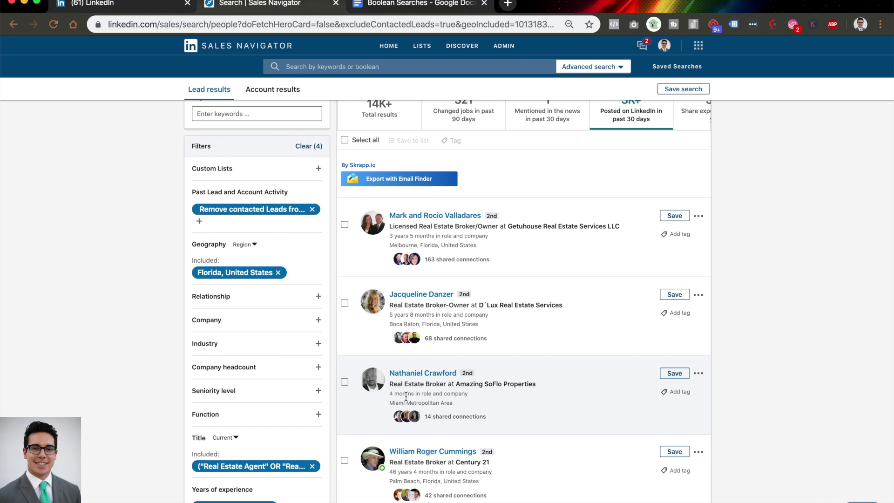
{"action": "scroll", "coordinate": [536, 327], "scroll_direction": "down", "scroll_amount": 20}
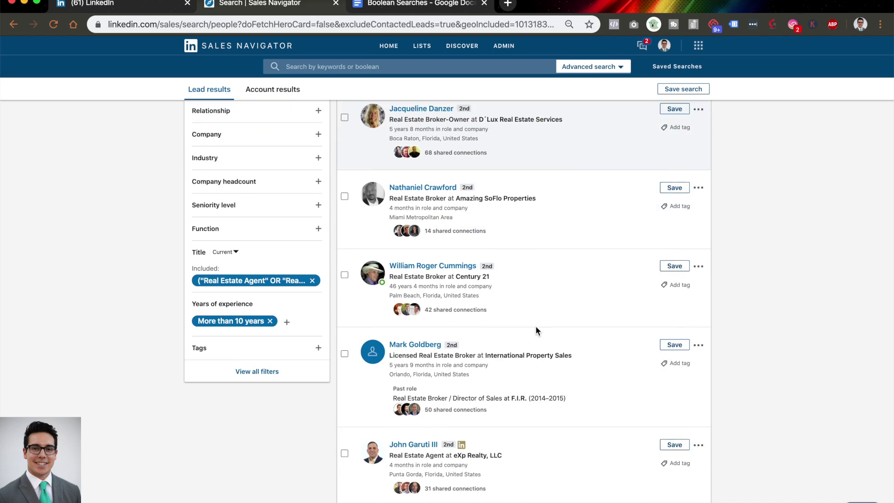
{"action": "scroll", "coordinate": [536, 329], "scroll_direction": "up", "scroll_amount": 20}
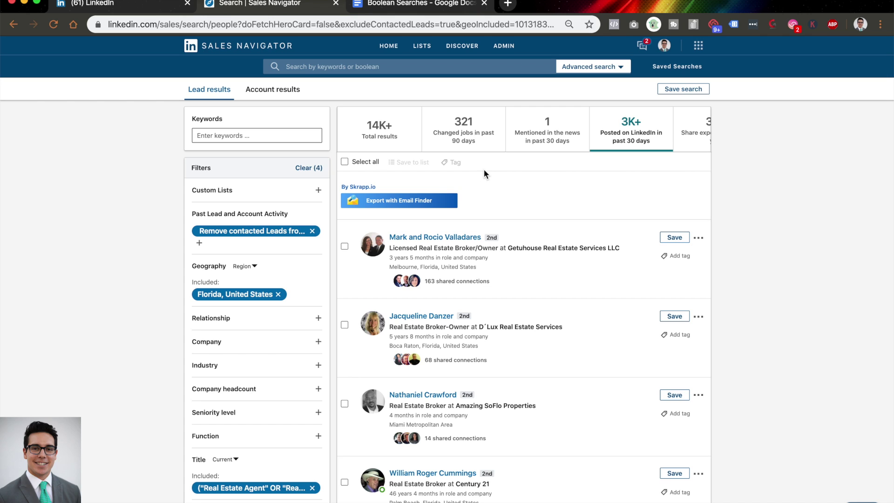
{"action": "left_click", "coordinate": [540, 138]}
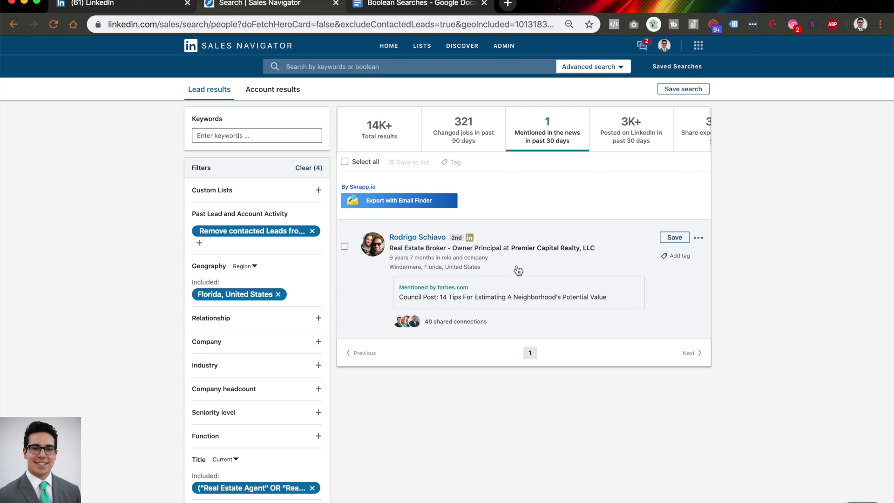
{"action": "left_click", "coordinate": [395, 129]}
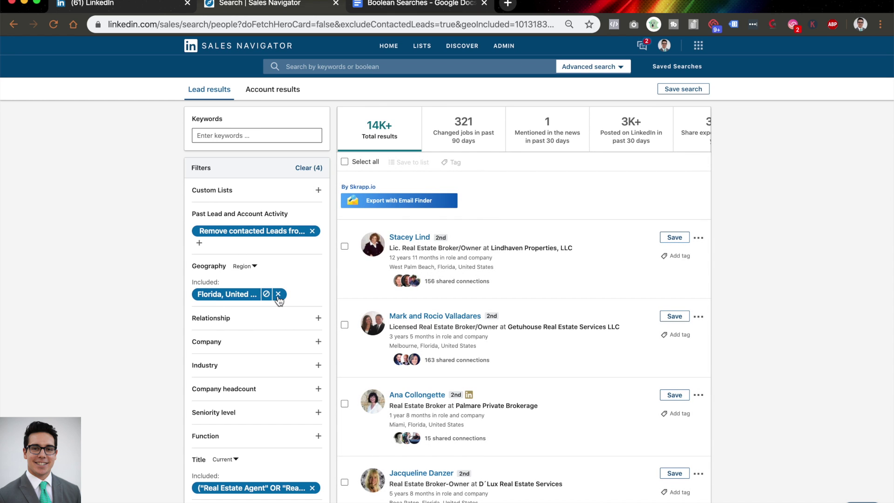
Replace Florida with United States in the Geography filter and review the updated filters and lead results.
{"action": "left_click", "coordinate": [279, 295]}
{"action": "left_click", "coordinate": [244, 264]}
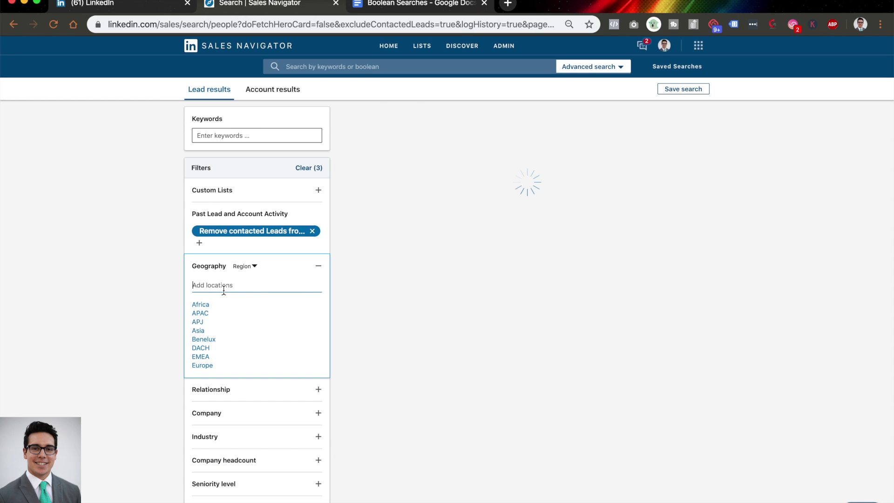
{"action": "type", "text": "united"}
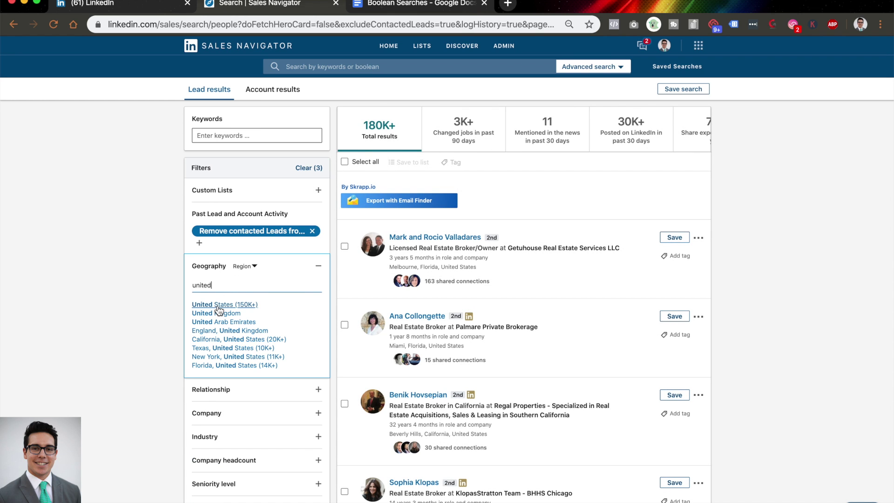
{"action": "left_click", "coordinate": [218, 305]}
{"action": "left_click", "coordinate": [130, 309]}
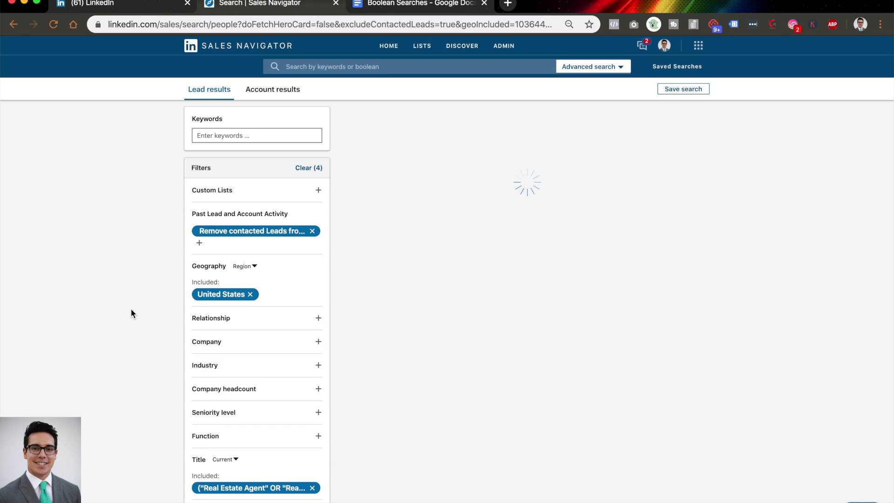
{"action": "scroll", "coordinate": [214, 336], "scroll_direction": "down", "scroll_amount": 5}
{"action": "scroll", "coordinate": [214, 337], "scroll_direction": "up", "scroll_amount": 5}
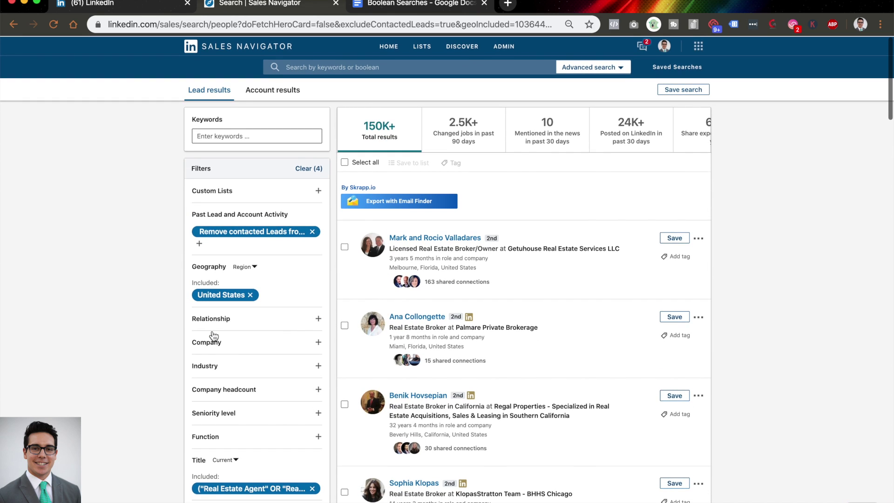
{"action": "scroll", "coordinate": [199, 285], "scroll_direction": "down", "scroll_amount": 5}
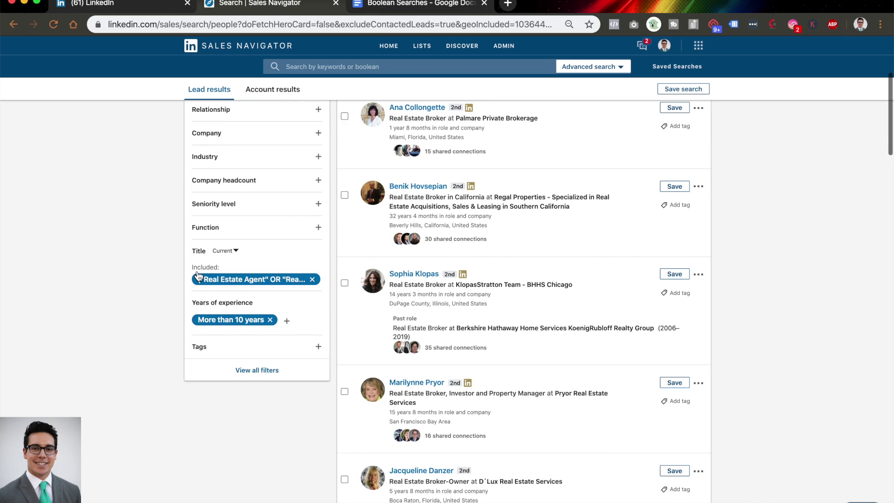
{"action": "scroll", "coordinate": [187, 418], "scroll_direction": "up", "scroll_amount": 5}
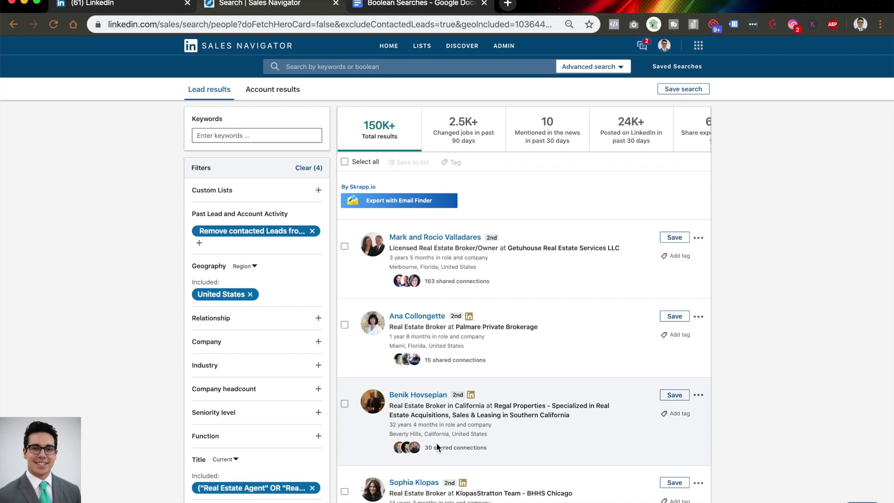
Filter the leads by the exact keyword "luxury" in quotation marks.
{"action": "left_click", "coordinate": [258, 136]}
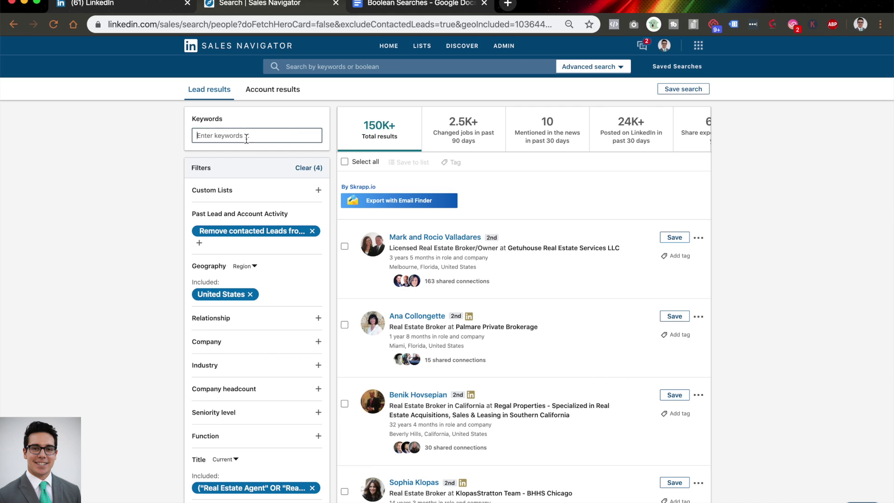
{"action": "type", "text": "luxury"}
{"action": "key", "text": "super+a"}
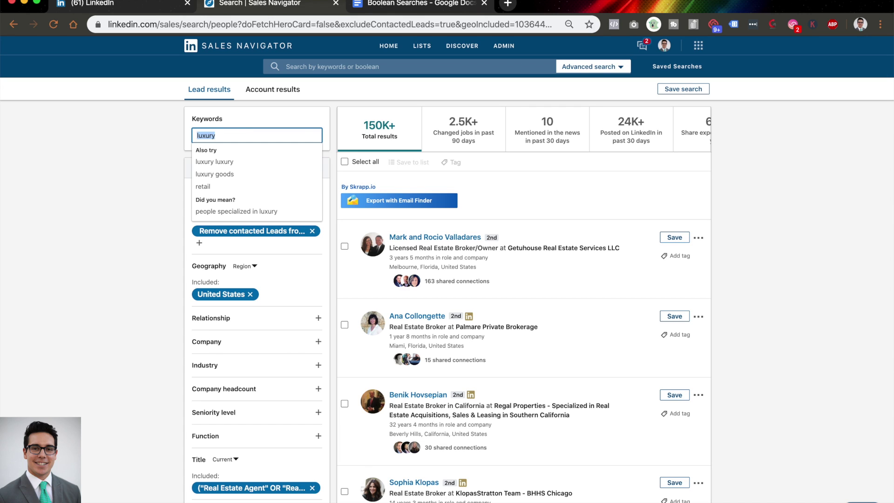
{"action": "type", "text": "\"lucury"}
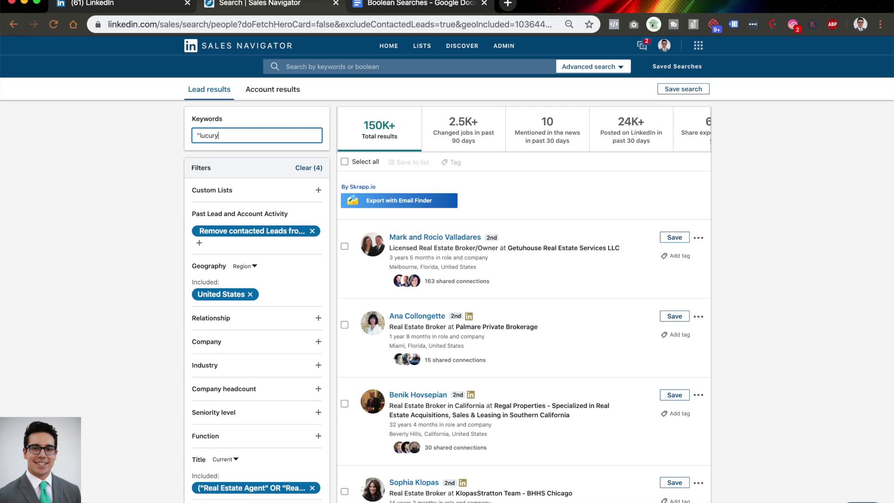
{"action": "key", "text": "super+a"}
{"action": "type", "text": "\"lu"}
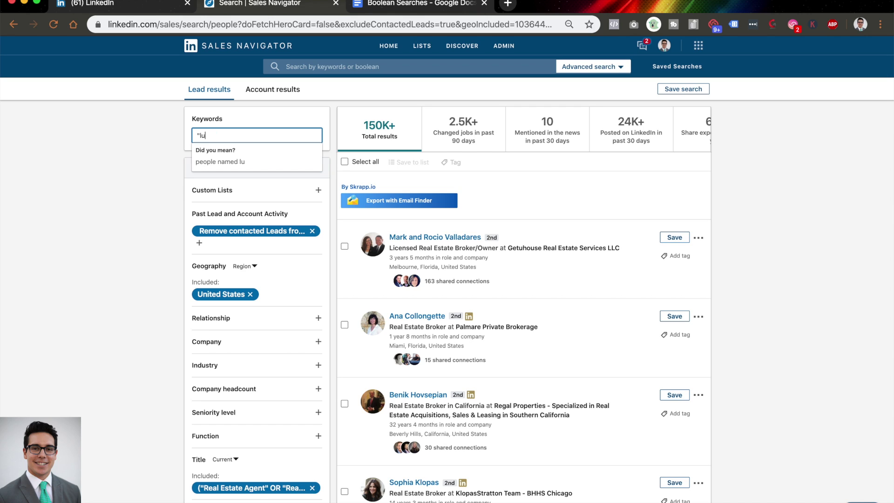
{"action": "type", "text": "xury\""}
{"action": "key", "text": "Return"}
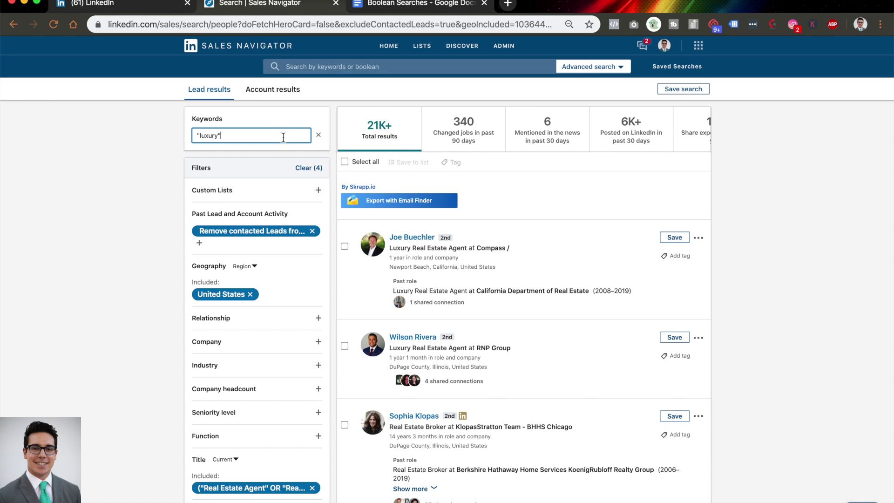
Clear the keyword and run the search again with "luxury" in quotation marks.
{"action": "left_click", "coordinate": [319, 135]}
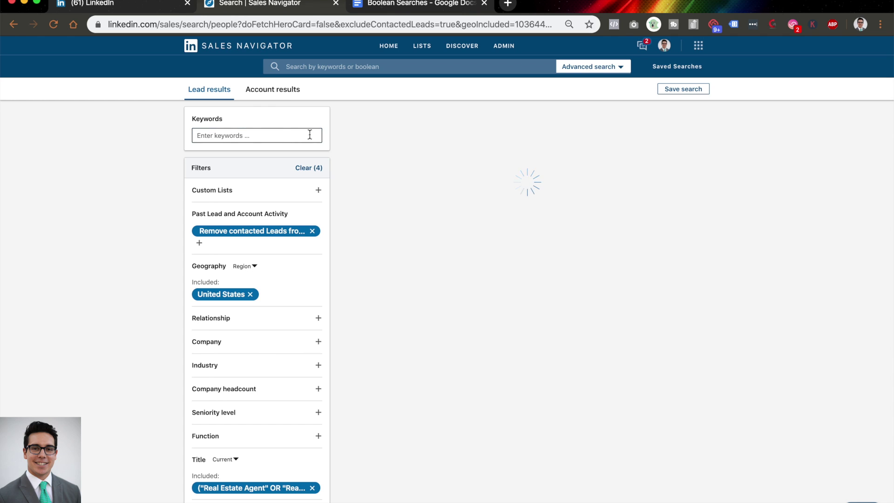
{"action": "left_click", "coordinate": [288, 139]}
{"action": "type", "text": "\"luxury\""}
{"action": "key", "text": "Return"}
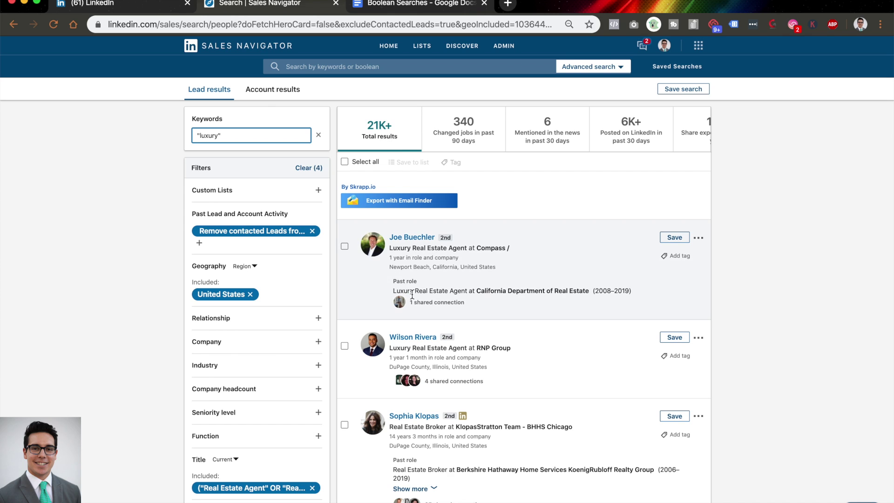
Look through the luxury real estate leads and view those who posted on LinkedIn in the past 30 days.
{"action": "scroll", "coordinate": [421, 270], "scroll_direction": "down", "scroll_amount": 10}
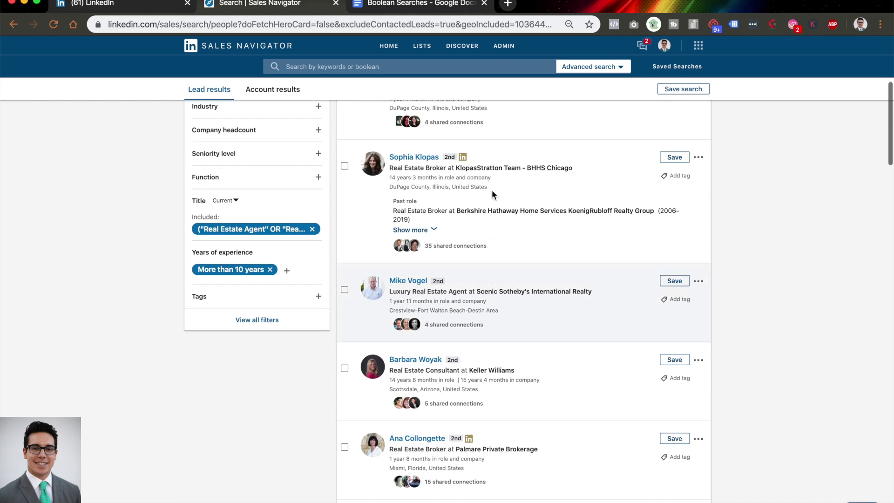
{"action": "scroll", "coordinate": [454, 181], "scroll_direction": "down", "scroll_amount": 2}
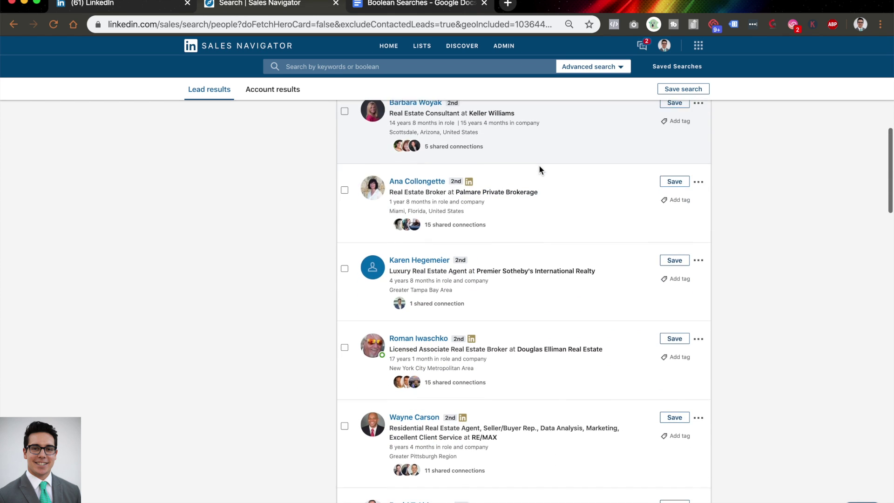
{"action": "scroll", "coordinate": [523, 208], "scroll_direction": "down", "scroll_amount": 7}
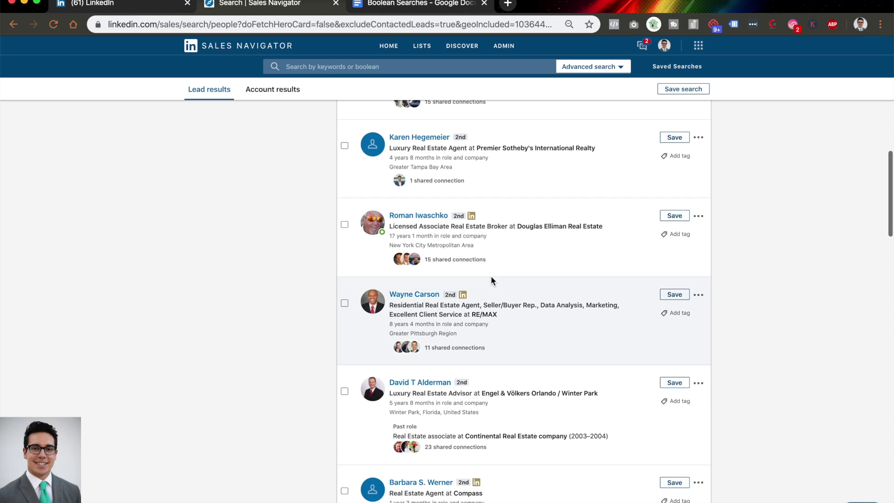
{"action": "scroll", "coordinate": [491, 276], "scroll_direction": "down", "scroll_amount": 13}
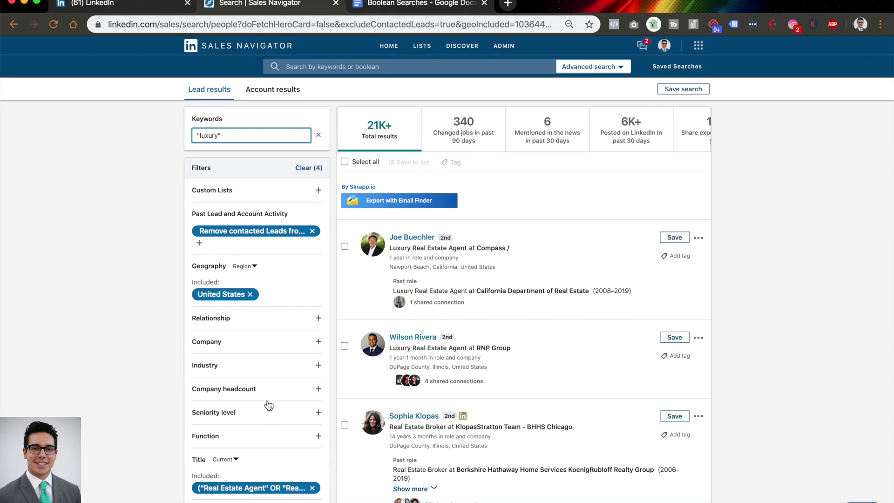
{"action": "left_click", "coordinate": [624, 124]}
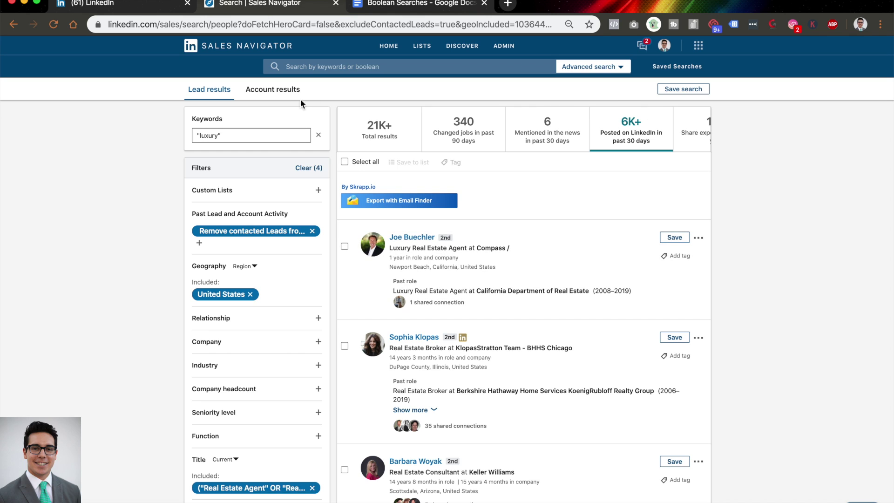
Remove the "luxury" keyword and clear all applied lead filters.
{"action": "left_click_drag", "start_coordinate": [271, 129], "coordinate": [196, 135]}
{"action": "key", "text": "BackSpace"}
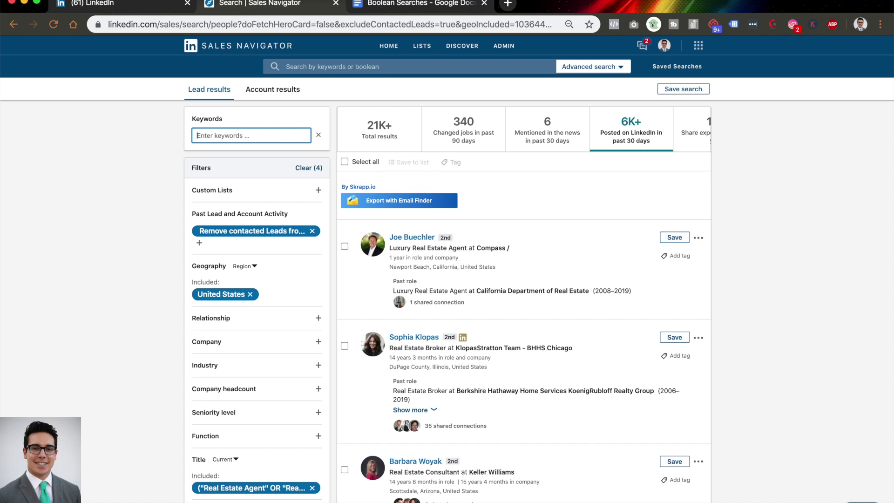
{"action": "left_click", "coordinate": [327, 138]}
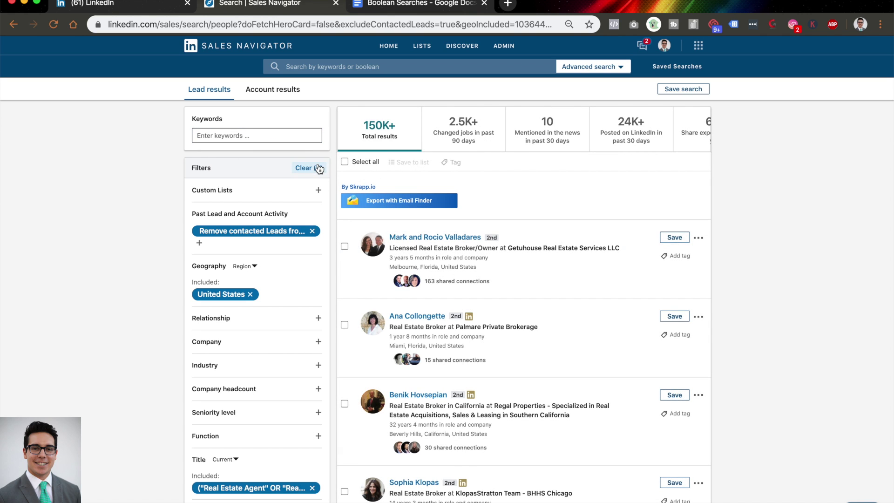
{"action": "left_click", "coordinate": [318, 164]}
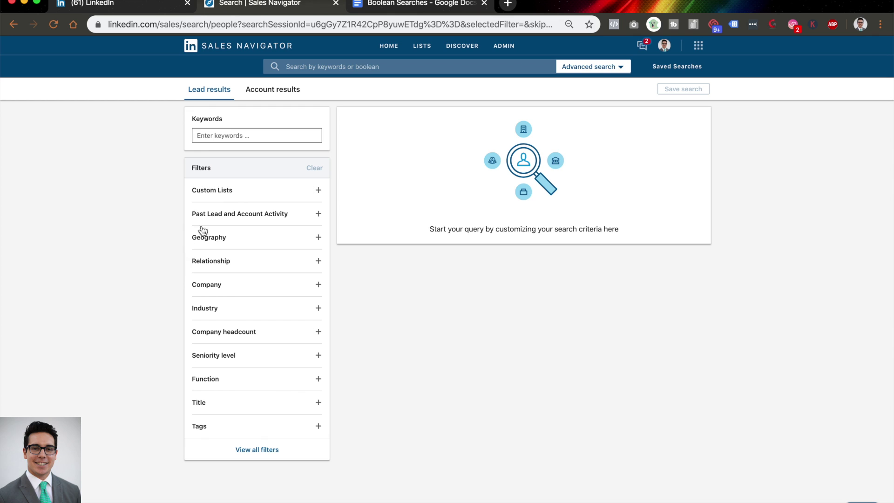
Open the full lead filter list and add New York, United States as the included Geography region.
{"action": "left_click", "coordinate": [241, 450]}
{"action": "scroll", "coordinate": [352, 304], "scroll_direction": "down", "scroll_amount": 4}
{"action": "scroll", "coordinate": [352, 304], "scroll_direction": "up", "scroll_amount": 3}
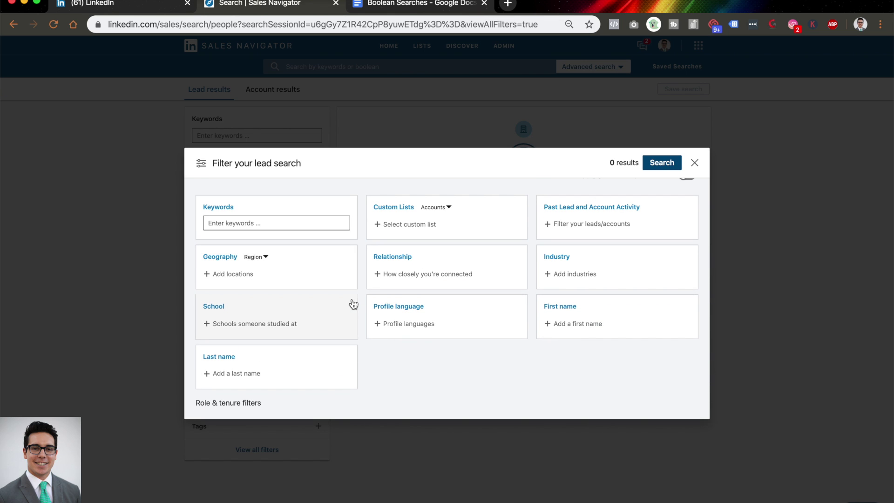
{"action": "left_click", "coordinate": [254, 279]}
{"action": "type", "text": "New York"}
{"action": "left_click", "coordinate": [233, 292]}
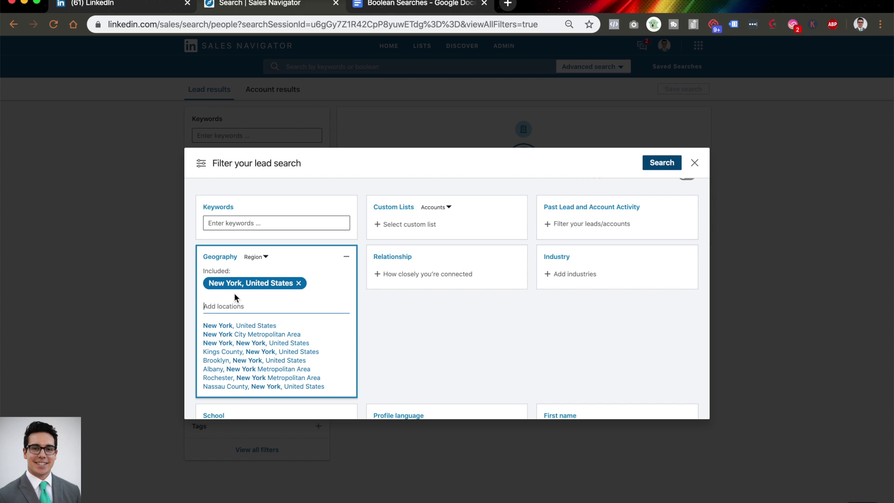
{"action": "left_click", "coordinate": [483, 348]}
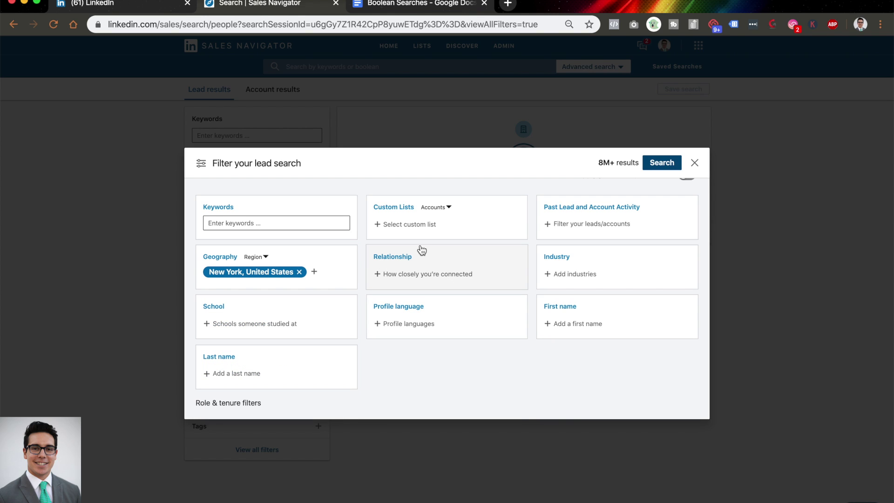
Replace New York with United States as the Geography region in the full lead filters.
{"action": "left_click", "coordinate": [299, 273]}
{"action": "left_click", "coordinate": [251, 274]}
{"action": "type", "text": "united"}
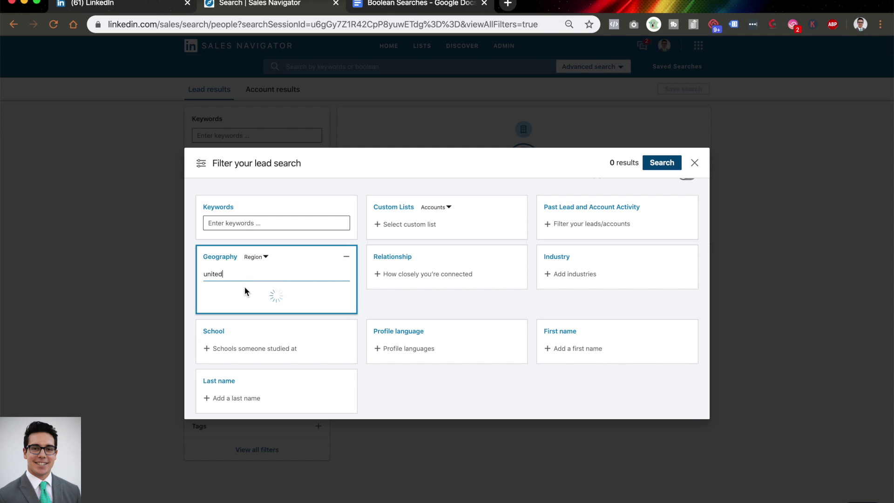
{"action": "left_click", "coordinate": [236, 292]}
{"action": "left_click", "coordinate": [389, 334]}
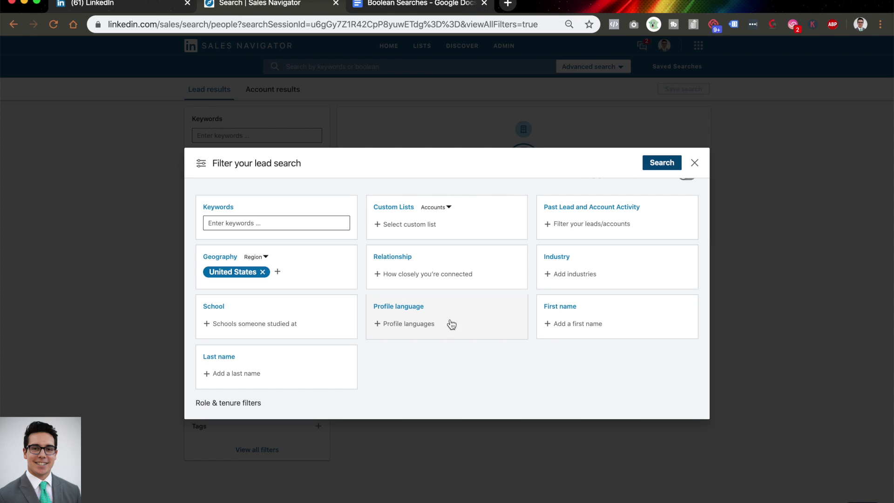
Open the School filter, search Google in a new tab for "top 50 business schools in the us", and return to the lead filters.
{"action": "scroll", "coordinate": [385, 237], "scroll_direction": "up", "scroll_amount": 1}
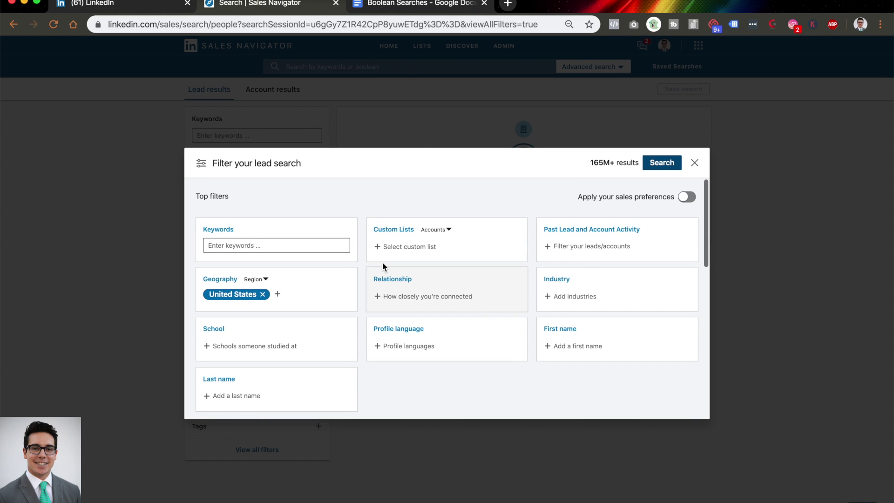
{"action": "scroll", "coordinate": [454, 259], "scroll_direction": "down", "scroll_amount": 2}
{"action": "scroll", "coordinate": [566, 264], "scroll_direction": "down", "scroll_amount": 2}
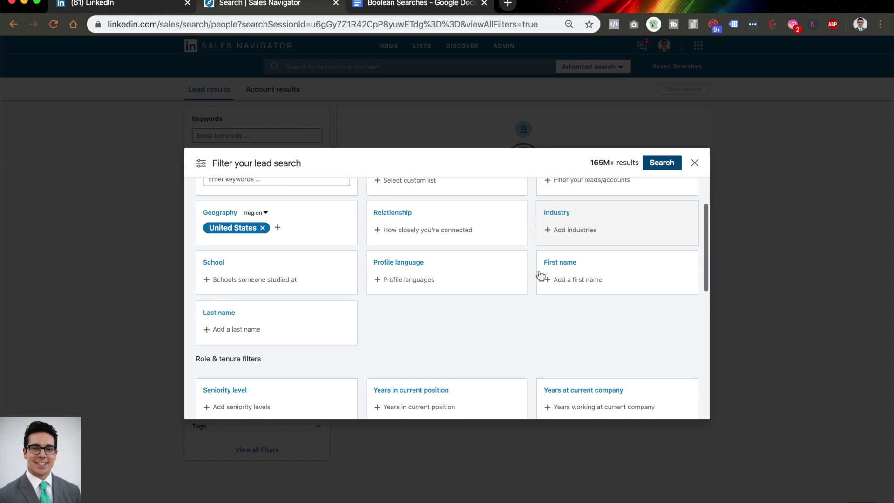
{"action": "left_click", "coordinate": [264, 267]}
{"action": "left_click", "coordinate": [507, 5]}
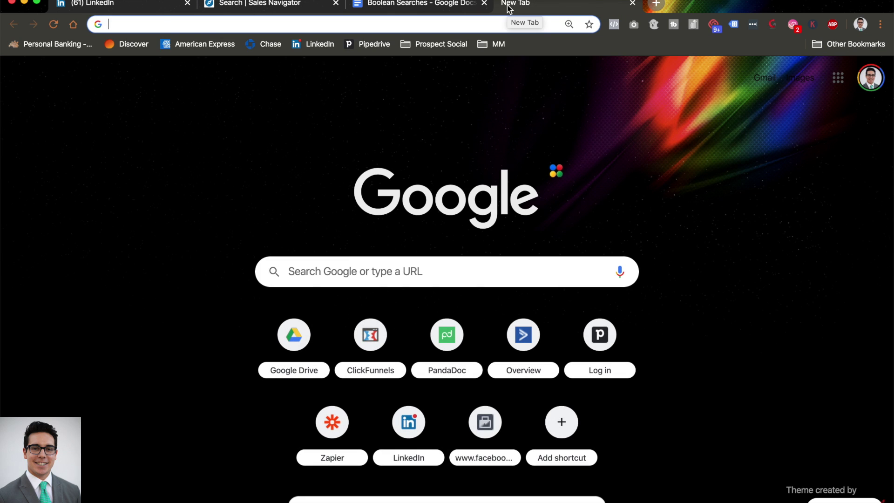
{"action": "type", "text": "top 50 business schools in"}
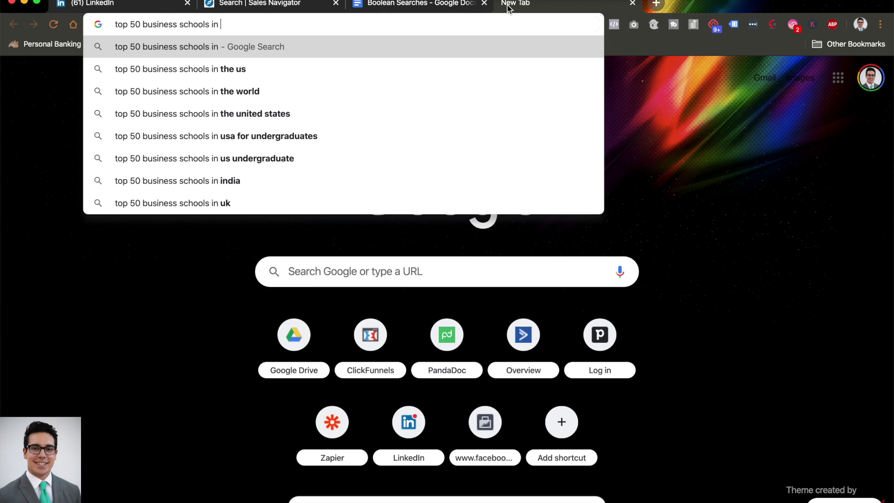
{"action": "key", "text": "Down"}
{"action": "key", "text": "Return"}
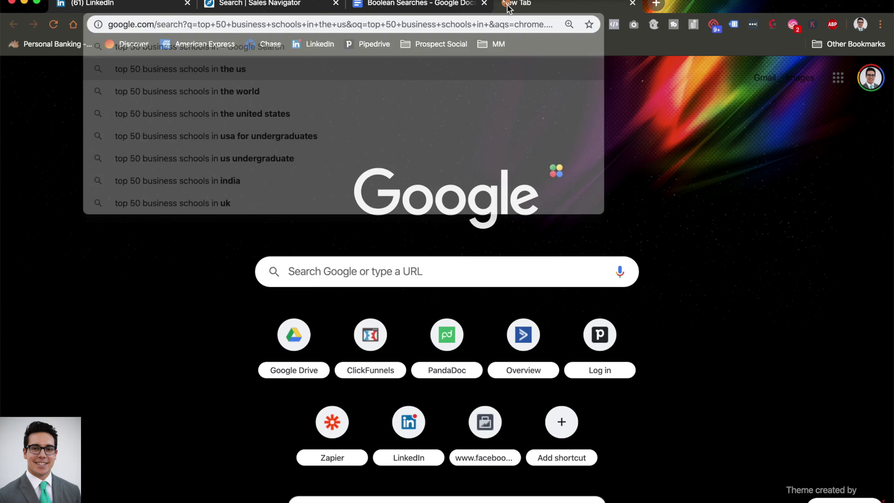
{"action": "left_click", "coordinate": [298, 6]}
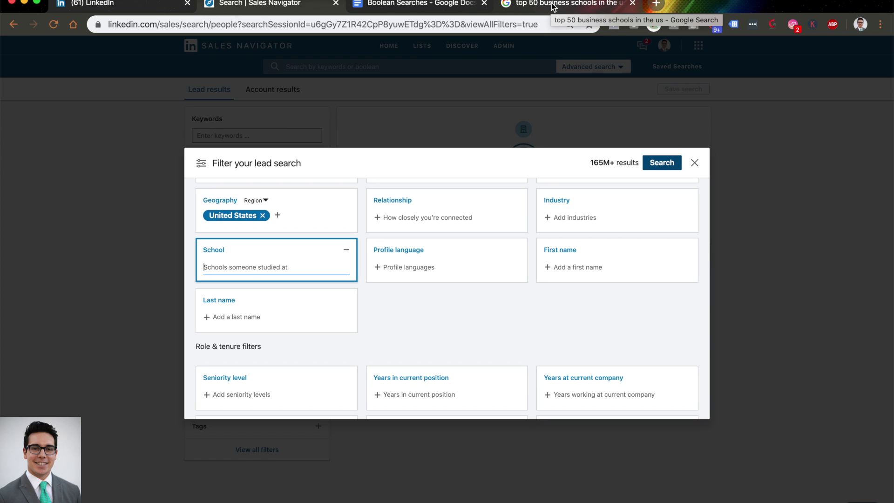
Add three seniority levels, including CXO, to the Seniority level filter.
{"action": "scroll", "coordinate": [543, 298], "scroll_direction": "down", "scroll_amount": 3}
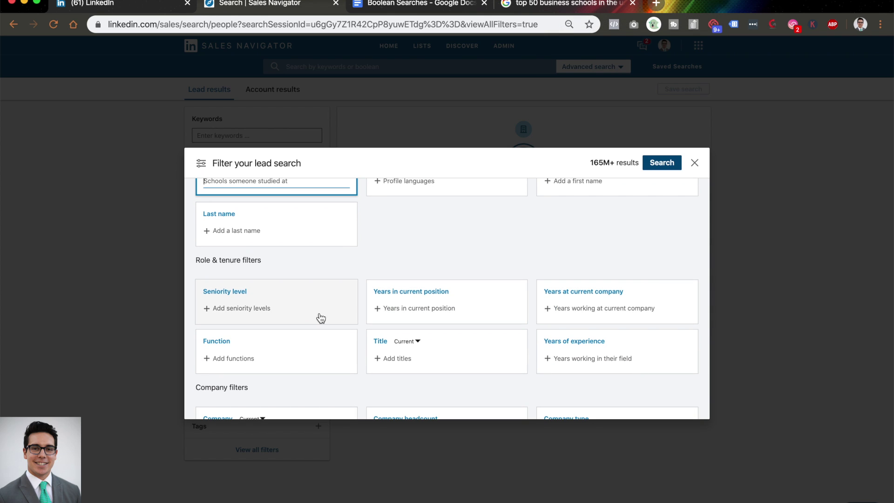
{"action": "left_click", "coordinate": [321, 319]}
{"action": "scroll", "coordinate": [264, 311], "scroll_direction": "down", "scroll_amount": 2}
{"action": "scroll", "coordinate": [252, 293], "scroll_direction": "up", "scroll_amount": 2}
{"action": "scroll", "coordinate": [205, 388], "scroll_direction": "up", "scroll_amount": 2}
{"action": "left_click", "coordinate": [218, 363]}
{"action": "left_click", "coordinate": [219, 355]}
{"action": "left_click", "coordinate": [219, 354]}
{"action": "left_click", "coordinate": [443, 248]}
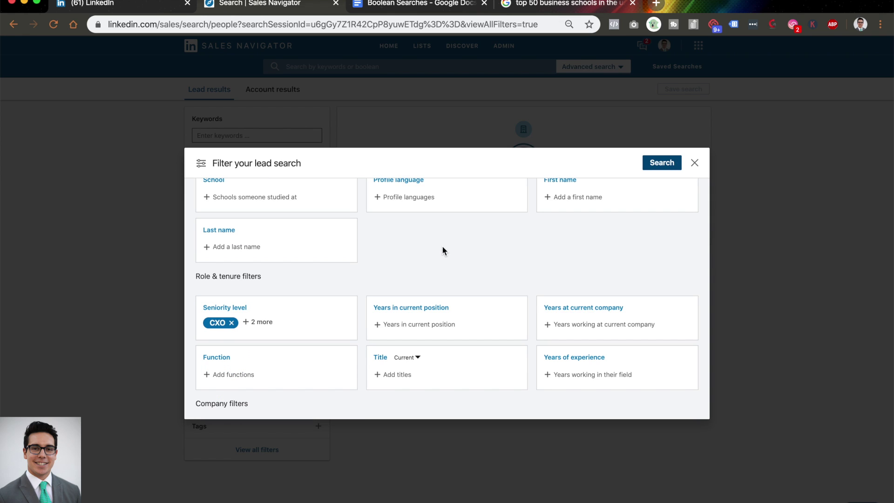
{"action": "scroll", "coordinate": [446, 251], "scroll_direction": "down", "scroll_amount": 2}
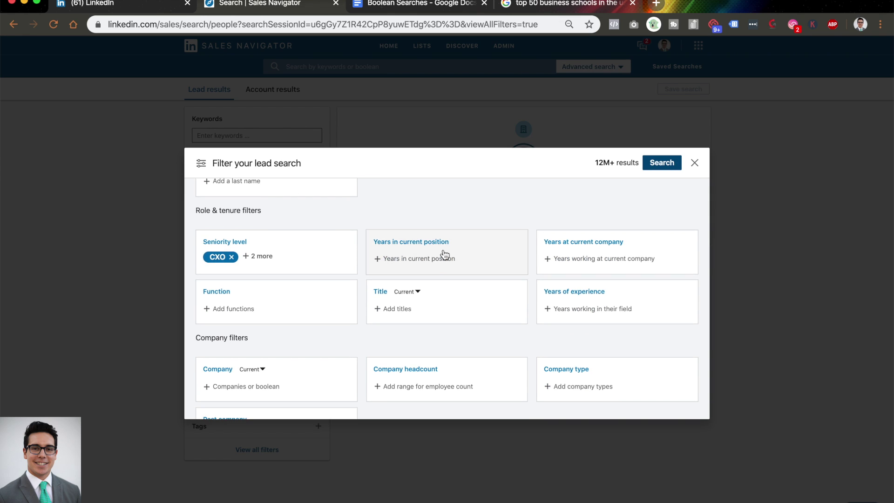
Set the Years of experience filter to 3-5 years, 6-10 years and More than 10 years.
{"action": "left_click", "coordinate": [584, 311]}
{"action": "scroll", "coordinate": [577, 293], "scroll_direction": "down", "scroll_amount": 2}
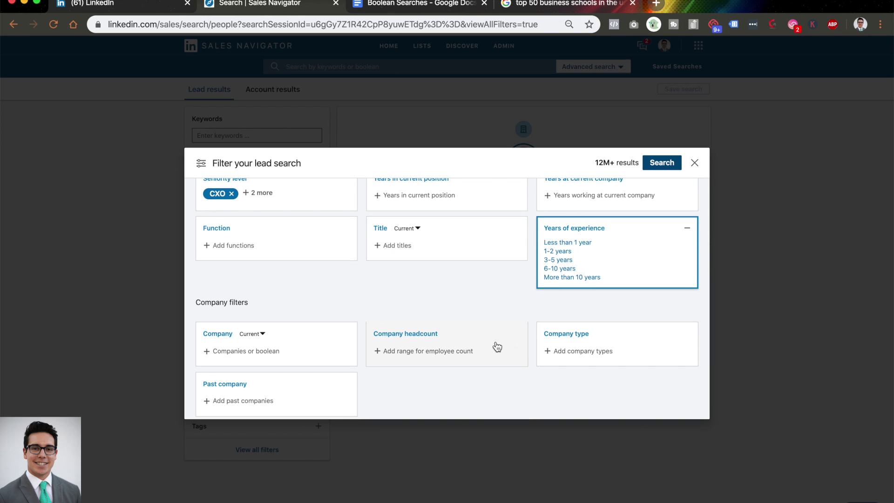
{"action": "left_click", "coordinate": [566, 260]}
{"action": "left_click", "coordinate": [563, 278]}
{"action": "left_click", "coordinate": [565, 276]}
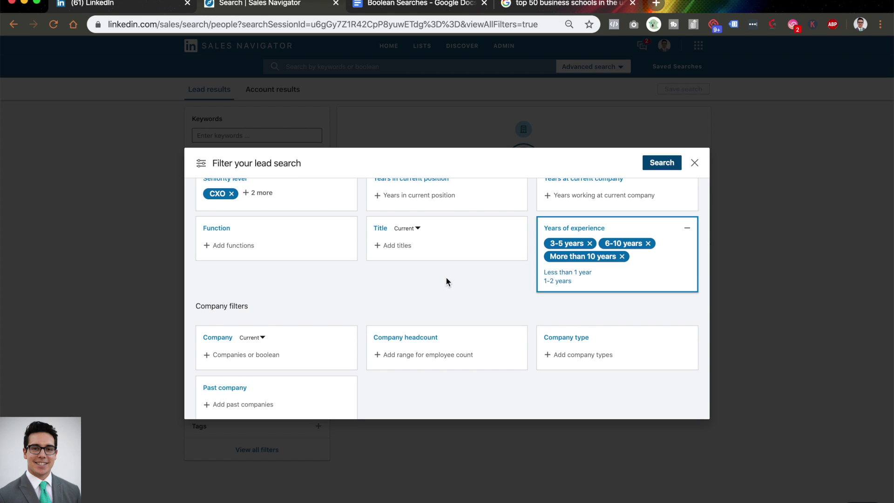
{"action": "left_click", "coordinate": [443, 278]}
Set the Company headcount filter to 201-500, 501-1000, 1001-5000, 5001-10,000 and 10,000+.
{"action": "scroll", "coordinate": [443, 282], "scroll_direction": "down", "scroll_amount": 1}
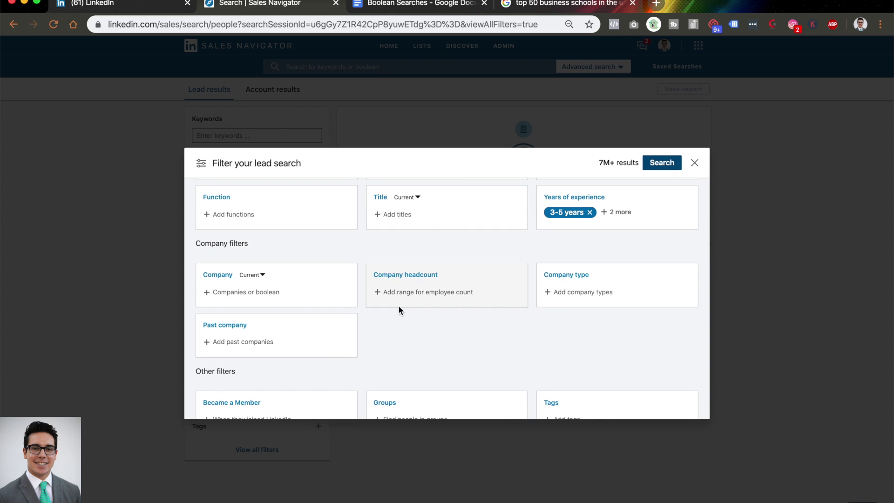
{"action": "scroll", "coordinate": [399, 309], "scroll_direction": "down", "scroll_amount": 1}
{"action": "left_click", "coordinate": [410, 275]}
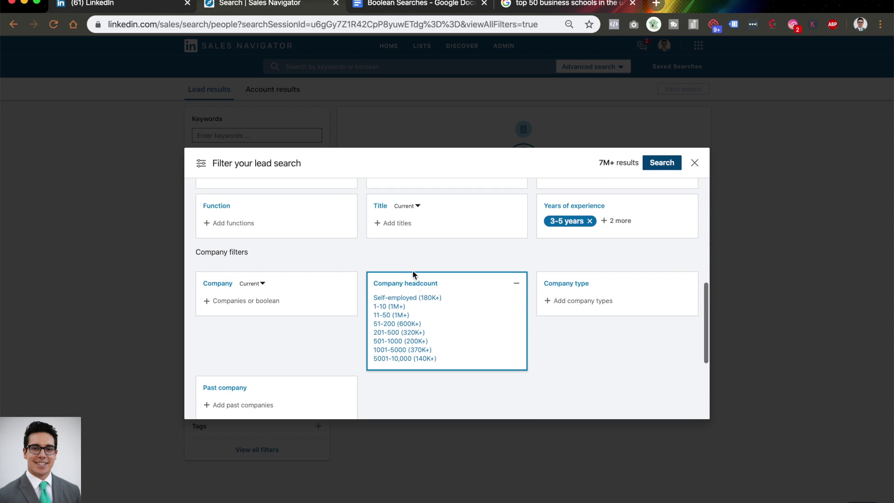
{"action": "left_click", "coordinate": [417, 333]}
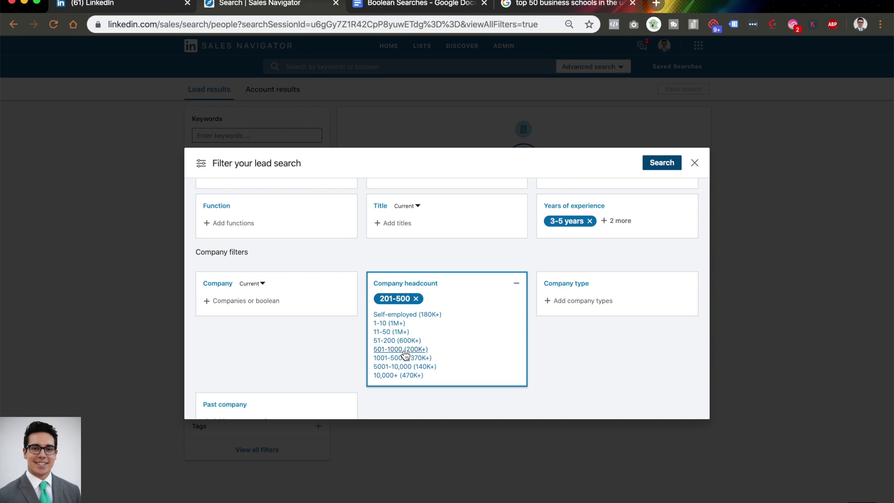
{"action": "left_click", "coordinate": [405, 351]}
{"action": "left_click", "coordinate": [404, 357]}
{"action": "left_click", "coordinate": [395, 362]}
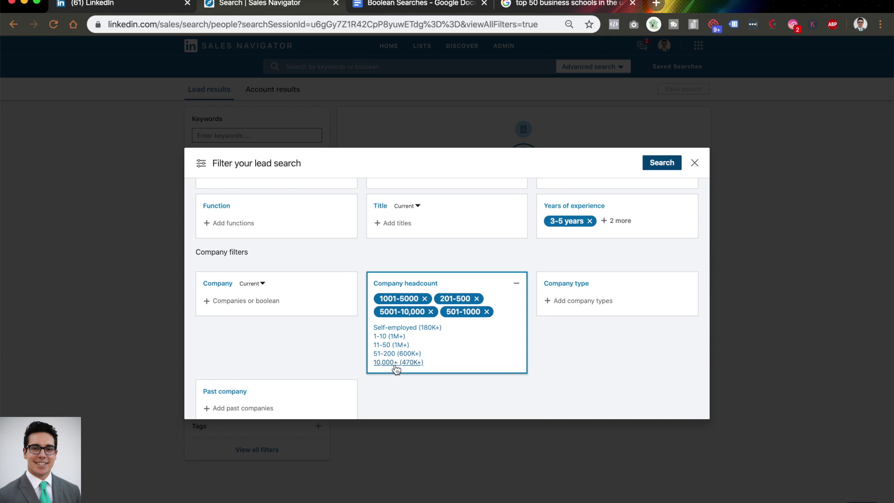
{"action": "left_click", "coordinate": [396, 363]}
{"action": "left_click", "coordinate": [311, 349]}
Review the filters chosen so far across the top, role and tenure, company and other filter groups.
{"action": "scroll", "coordinate": [310, 350], "scroll_direction": "down", "scroll_amount": 3}
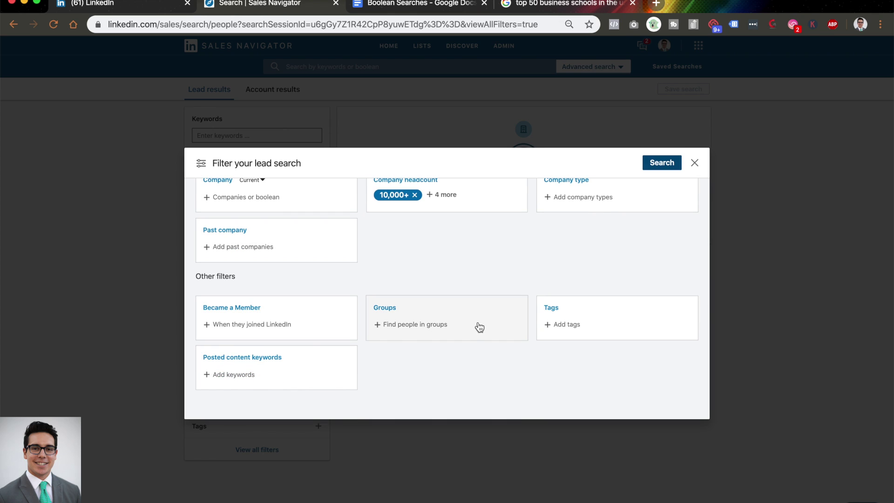
{"action": "scroll", "coordinate": [431, 324], "scroll_direction": "up", "scroll_amount": 10}
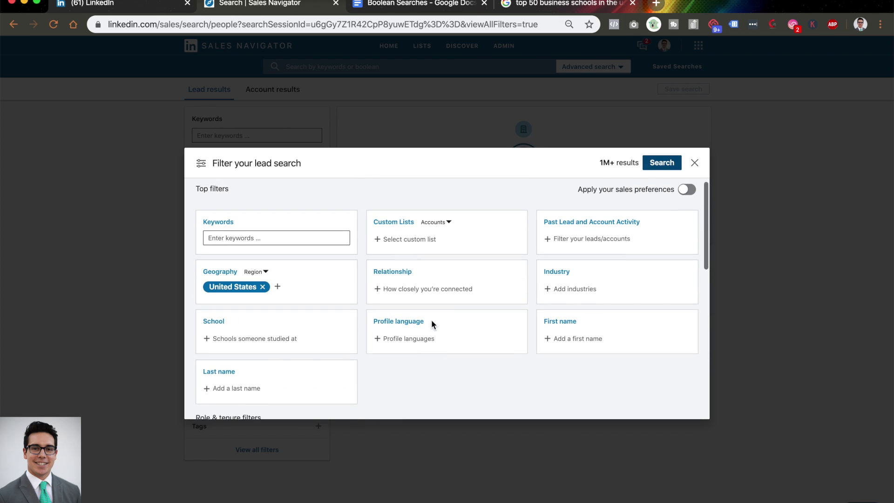
{"action": "scroll", "coordinate": [306, 291], "scroll_direction": "down", "scroll_amount": 5}
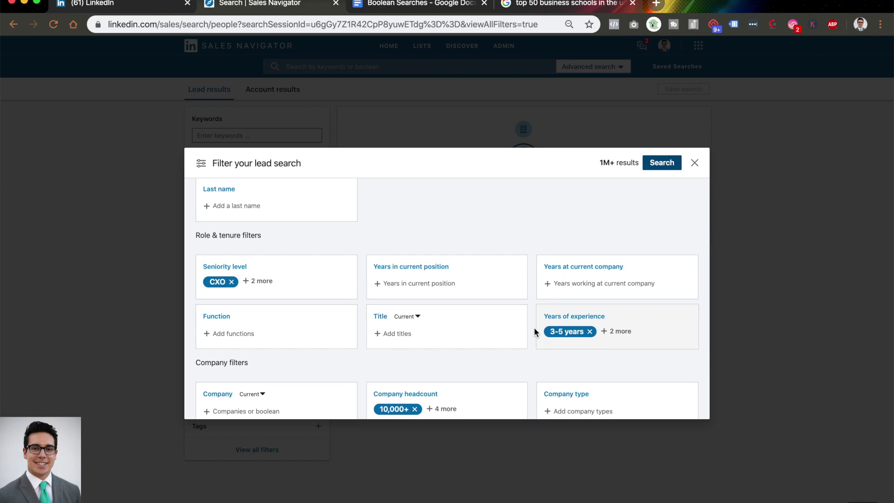
{"action": "scroll", "coordinate": [410, 299], "scroll_direction": "down", "scroll_amount": 3}
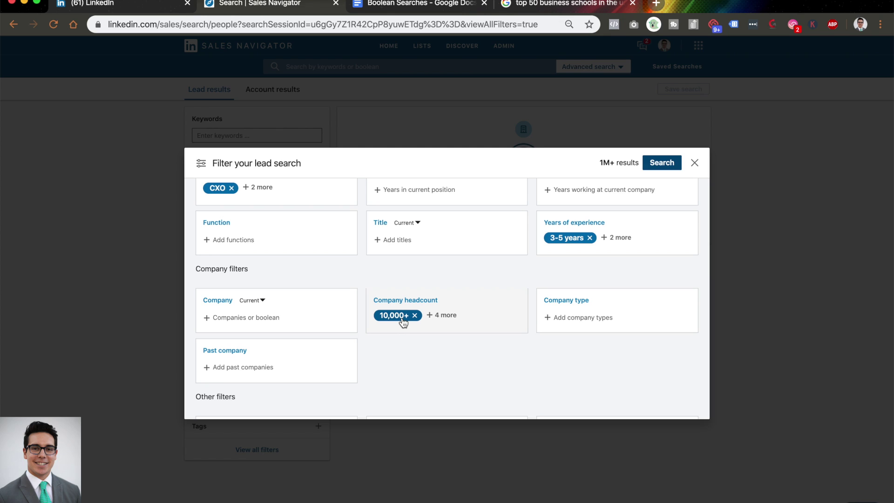
{"action": "scroll", "coordinate": [420, 348], "scroll_direction": "up", "scroll_amount": 8}
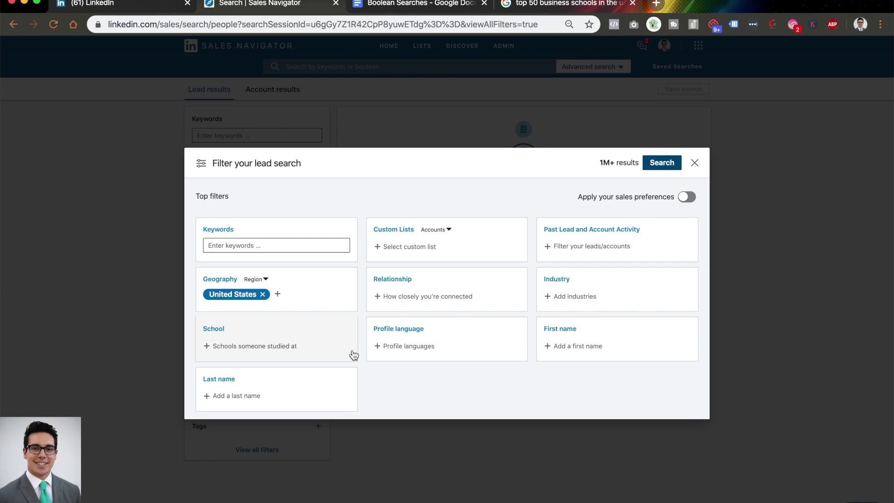
{"action": "scroll", "coordinate": [390, 390], "scroll_direction": "down", "scroll_amount": 1}
{"action": "scroll", "coordinate": [389, 391], "scroll_direction": "up", "scroll_amount": 1}
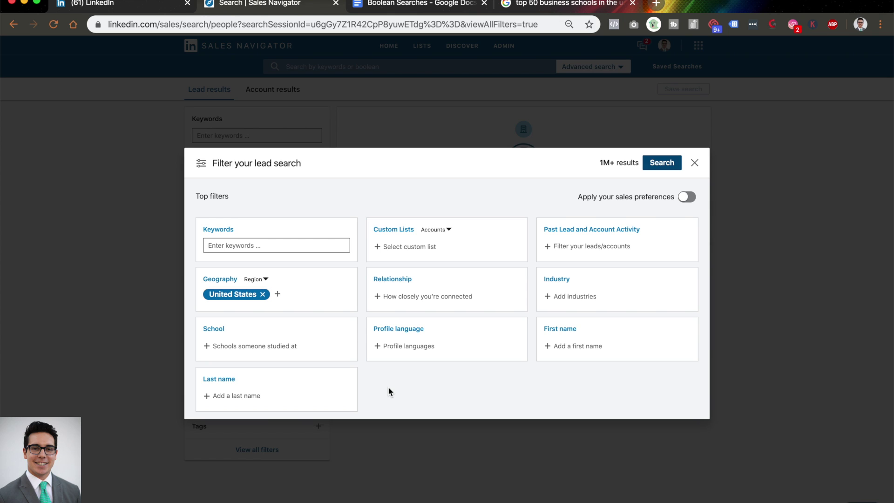
Add five languages to the Profile language filter, including Arabic, Spanish, Portuguese and Chinese.
{"action": "scroll", "coordinate": [471, 340], "scroll_direction": "down", "scroll_amount": 2}
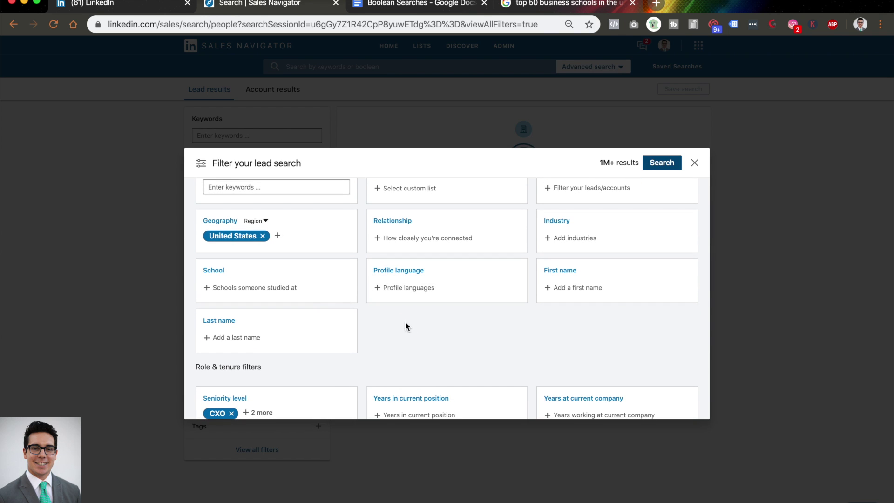
{"action": "left_click", "coordinate": [413, 293]}
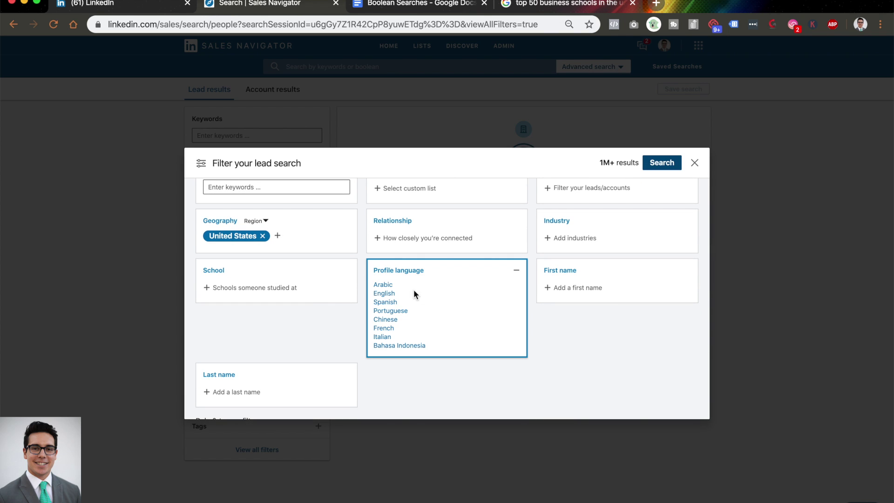
{"action": "left_click", "coordinate": [390, 302]}
{"action": "left_click", "coordinate": [390, 303]}
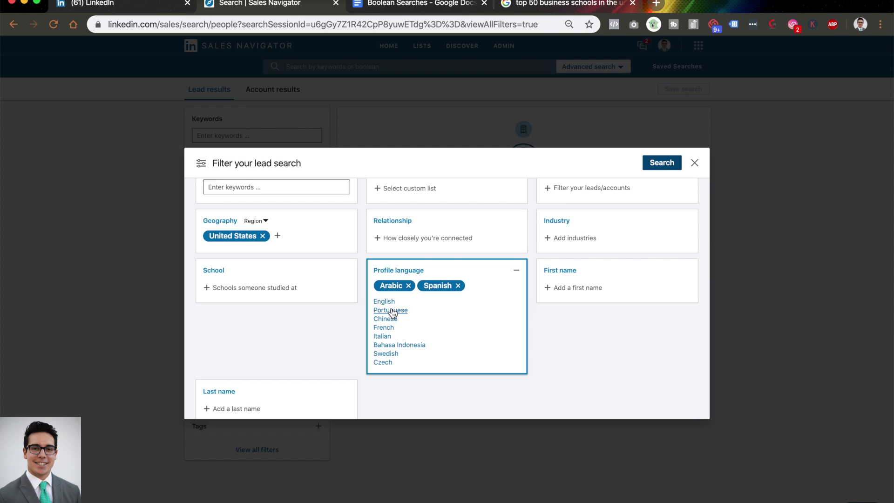
{"action": "left_click", "coordinate": [391, 311]}
{"action": "left_click", "coordinate": [390, 325]}
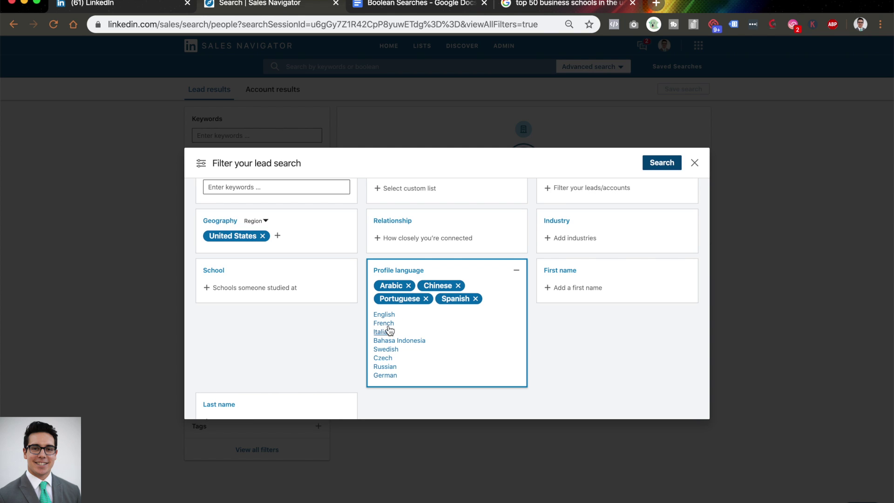
{"action": "left_click", "coordinate": [390, 325]}
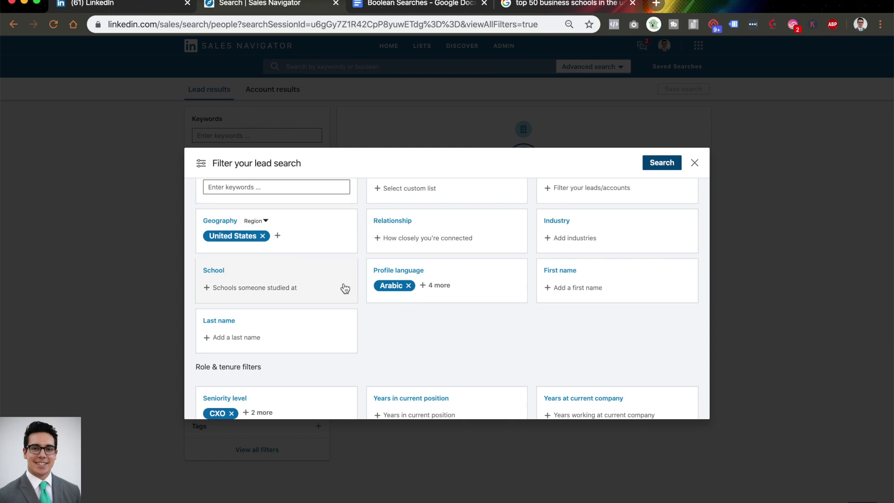
{"action": "scroll", "coordinate": [458, 340], "scroll_direction": "up", "scroll_amount": 3}
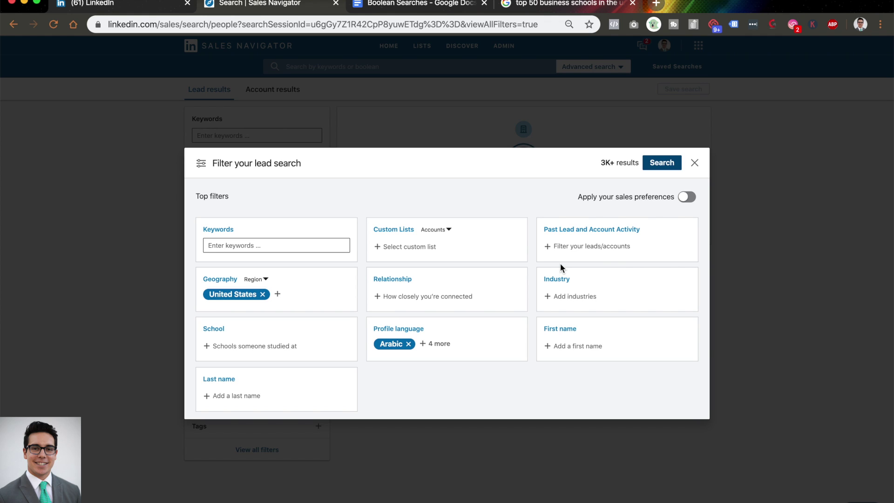
Remove all chosen languages from the Profile language filter and add English instead.
{"action": "left_click", "coordinate": [409, 344]}
{"action": "left_click", "coordinate": [411, 343]}
{"action": "left_click", "coordinate": [411, 345]}
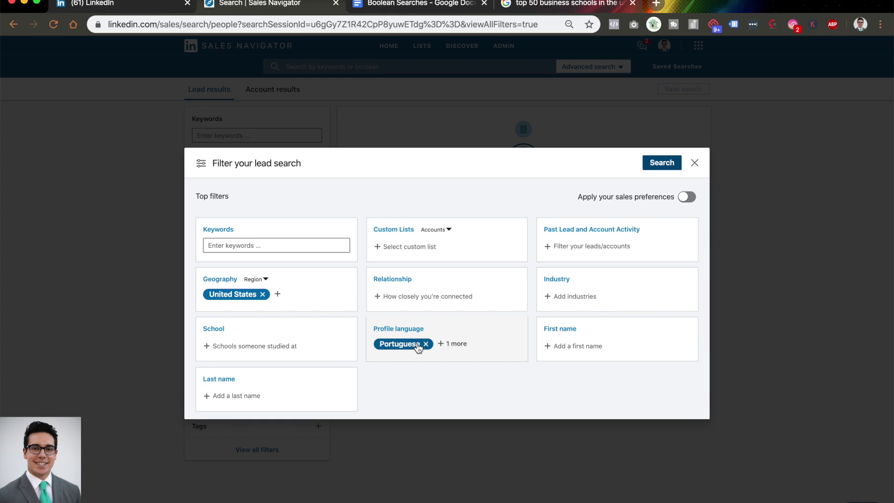
{"action": "left_click", "coordinate": [422, 344]}
{"action": "left_click", "coordinate": [412, 345]}
{"action": "left_click", "coordinate": [416, 347]}
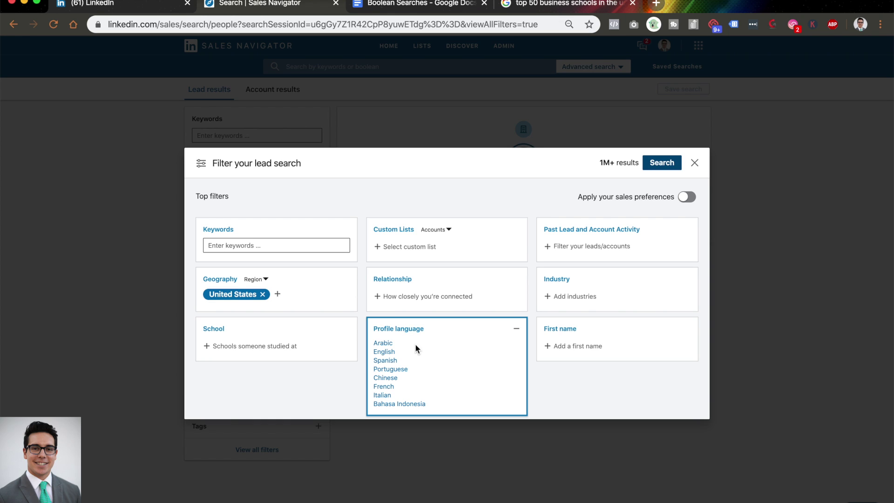
{"action": "left_click", "coordinate": [380, 351]}
Enter "Spanish" in quotation marks as the lead search keyword and run the filtered search.
{"action": "left_click", "coordinate": [271, 240]}
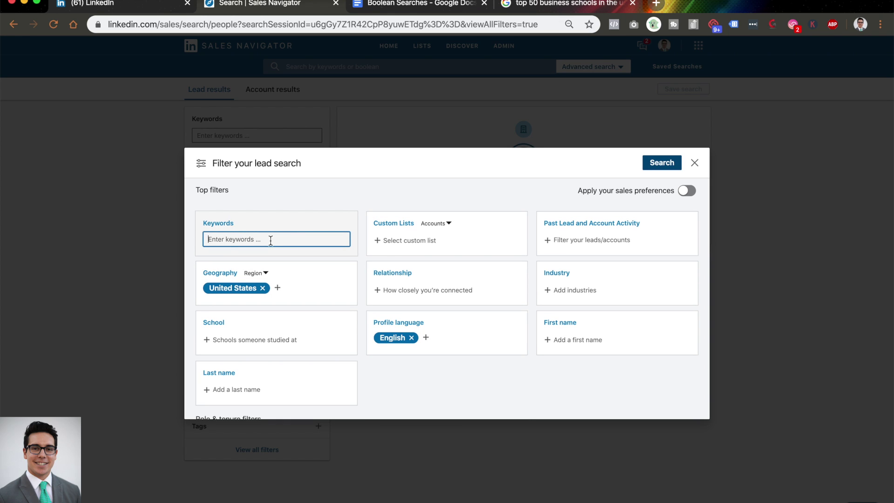
{"action": "type", "text": "\"Spanish"}
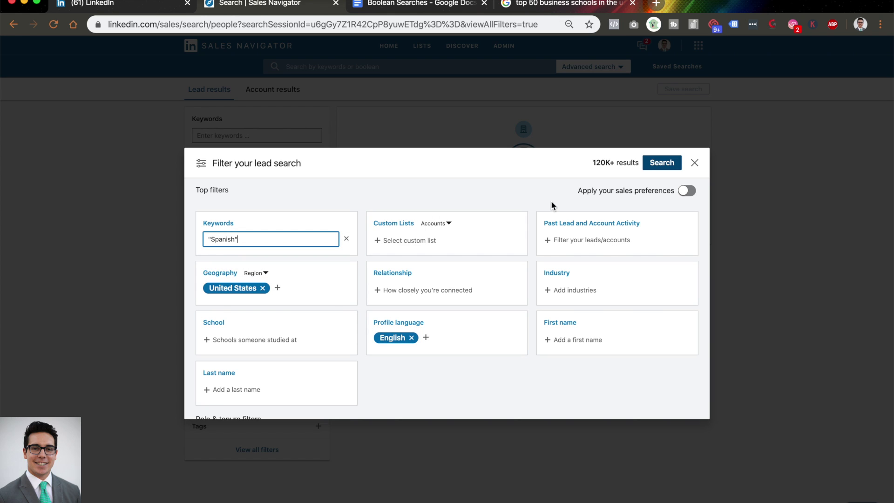
{"action": "left_click", "coordinate": [347, 239]}
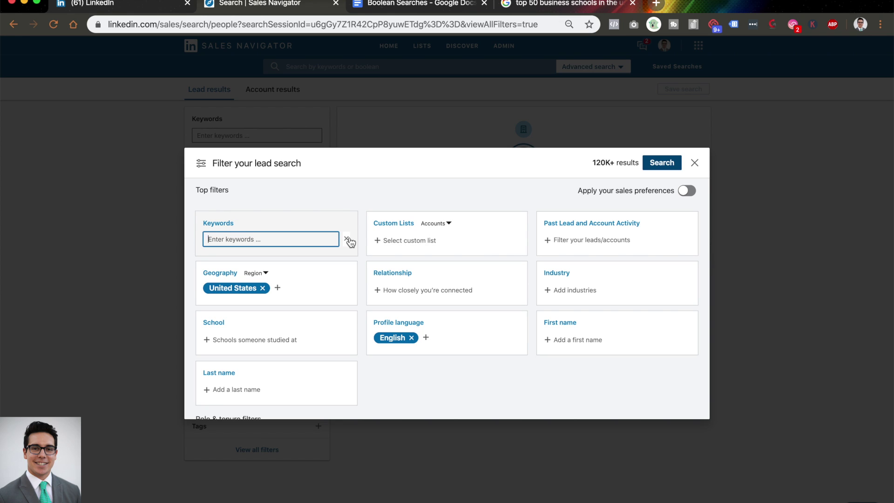
{"action": "type", "text": "\"Spanish\""}
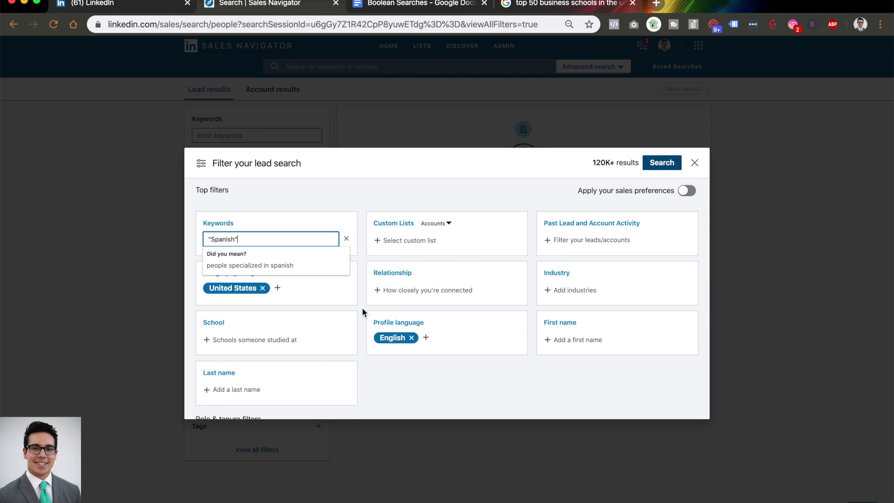
{"action": "left_click", "coordinate": [671, 162]}
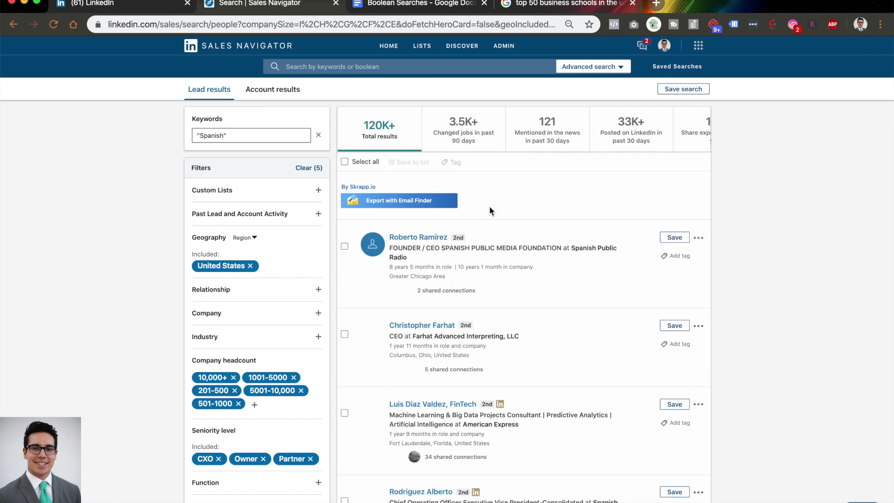
Look for "spanish" on the company page of the second lead, Farhat Advanced Interpreting, LLC, and return to the lead results.
{"action": "scroll", "coordinate": [512, 235], "scroll_direction": "down", "scroll_amount": 2}
{"action": "scroll", "coordinate": [535, 248], "scroll_direction": "down", "scroll_amount": 1}
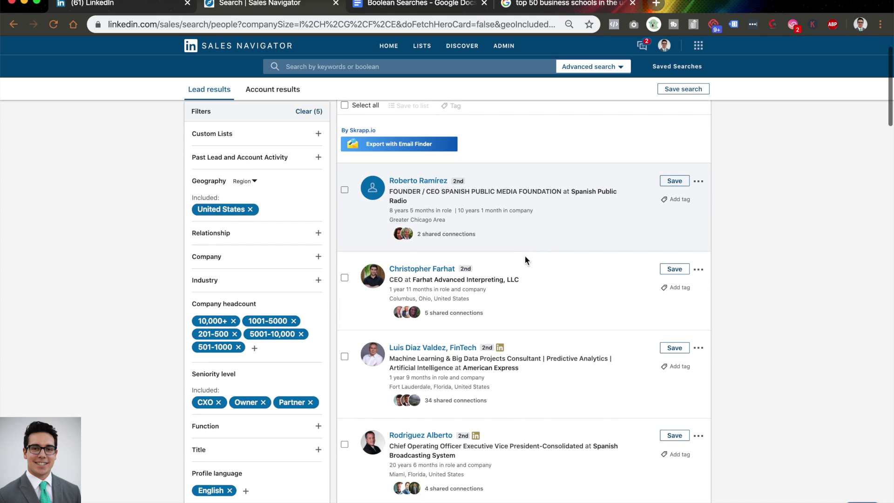
{"action": "left_click", "coordinate": [457, 283]}
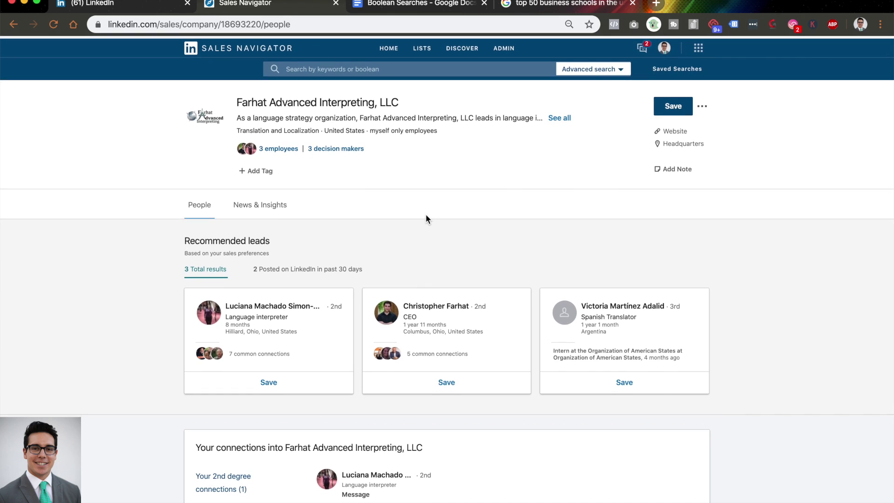
{"action": "key", "text": "super+f"}
{"action": "type", "text": "spanish"}
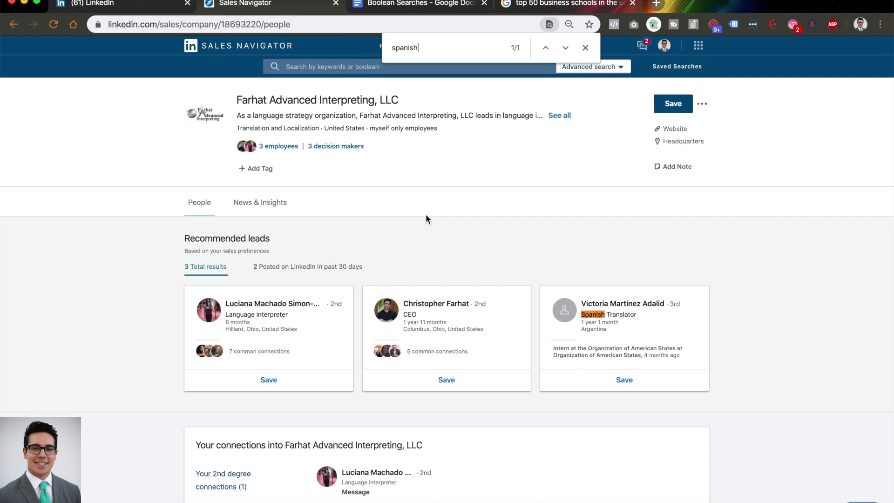
{"action": "scroll", "coordinate": [497, 306], "scroll_direction": "up", "scroll_amount": 1}
{"action": "scroll", "coordinate": [609, 345], "scroll_direction": "down", "scroll_amount": 1}
{"action": "scroll", "coordinate": [513, 295], "scroll_direction": "up", "scroll_amount": 1}
{"action": "scroll", "coordinate": [535, 150], "scroll_direction": "left", "scroll_amount": 5}
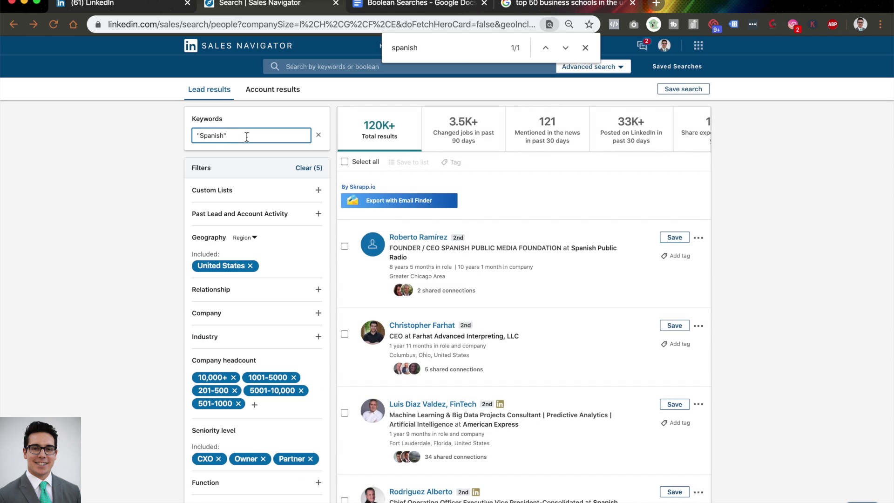
Replace the keyword with the Boolean search ("Spanish" NOT "translator") and rerun the lead search.
{"action": "key", "text": "super+a"}
{"action": "type", "text": "(\"Spanish\" NOT \""}
{"action": "key", "text": "Return"}
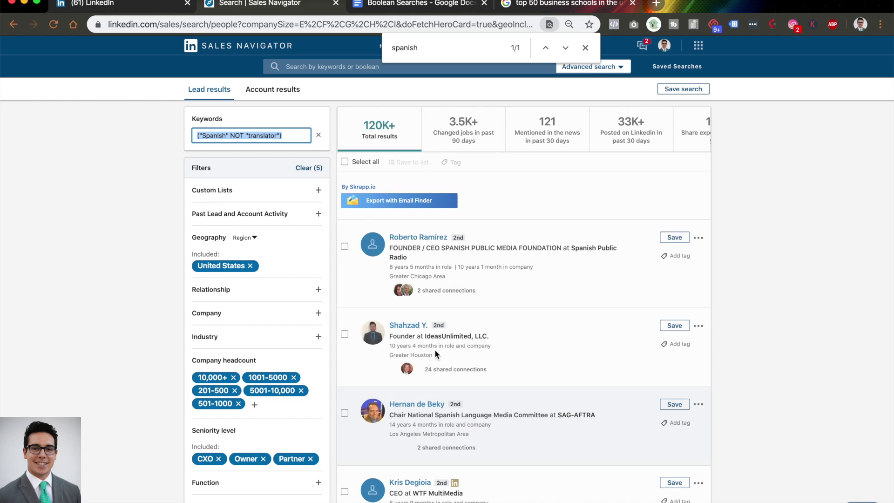
Examine the titles and companies of the leads returned by the Boolean keyword search, along with the applied filters.
{"action": "scroll", "coordinate": [496, 295], "scroll_direction": "down", "scroll_amount": 2}
{"action": "scroll", "coordinate": [495, 291], "scroll_direction": "down", "scroll_amount": 5}
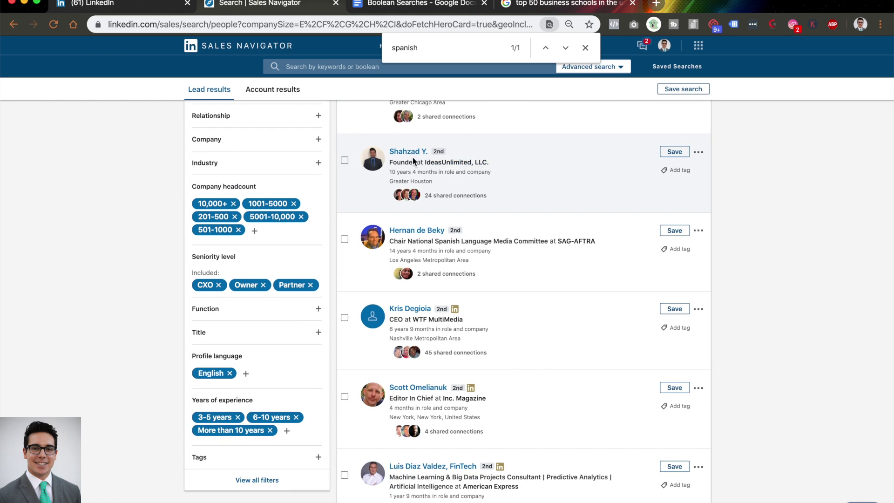
{"action": "scroll", "coordinate": [501, 173], "scroll_direction": "down", "scroll_amount": 1}
{"action": "scroll", "coordinate": [431, 264], "scroll_direction": "down", "scroll_amount": 4}
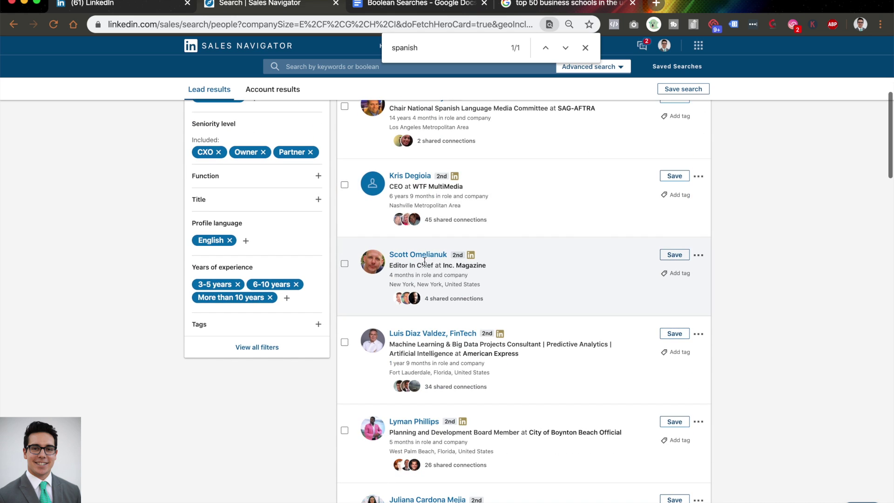
{"action": "scroll", "coordinate": [408, 285], "scroll_direction": "down", "scroll_amount": 2}
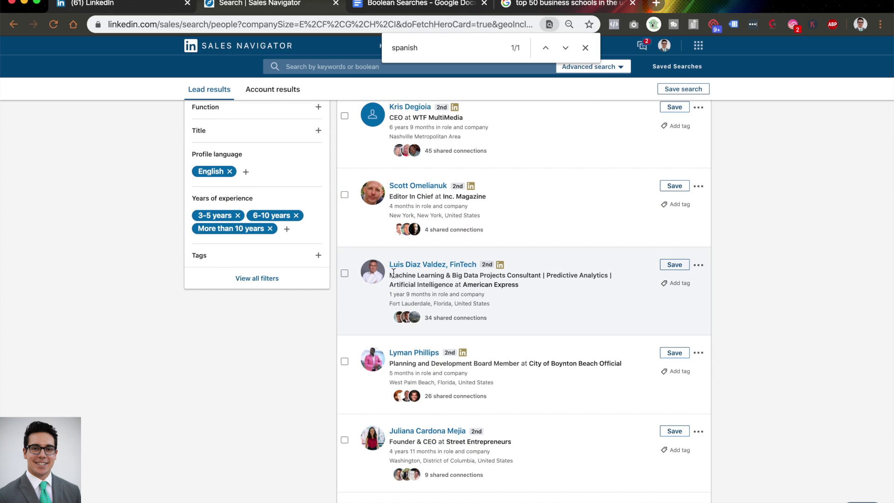
{"action": "scroll", "coordinate": [431, 271], "scroll_direction": "down", "scroll_amount": 2}
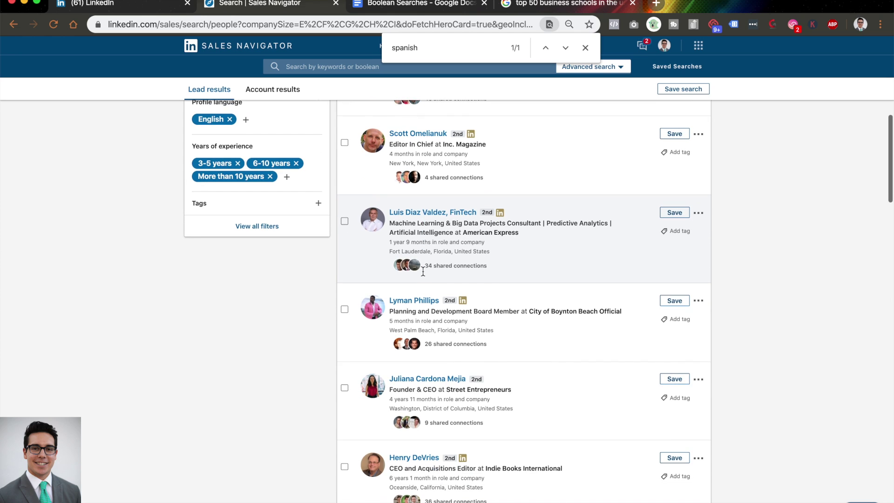
{"action": "scroll", "coordinate": [418, 277], "scroll_direction": "up", "scroll_amount": 3}
{"action": "scroll", "coordinate": [373, 326], "scroll_direction": "up", "scroll_amount": 10}
{"action": "scroll", "coordinate": [192, 340], "scroll_direction": "down", "scroll_amount": 2}
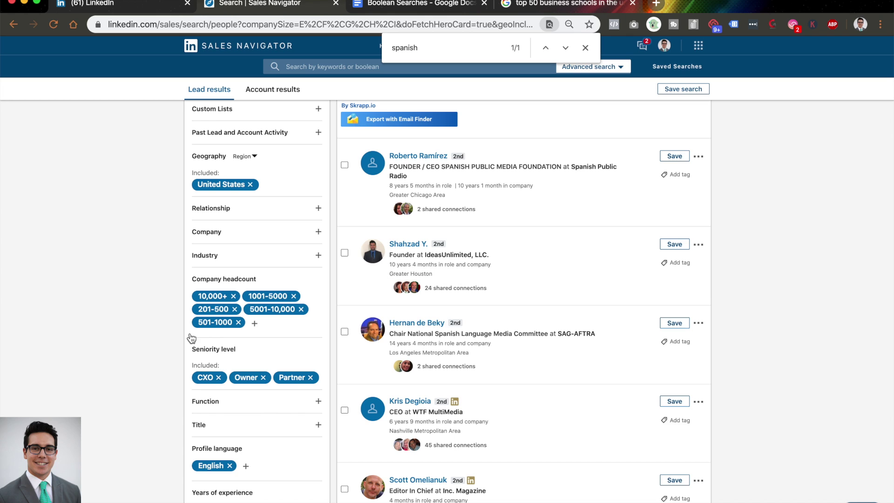
Review the applied lead filters and clear them all together with the Boolean keyword.
{"action": "scroll", "coordinate": [192, 339], "scroll_direction": "down", "scroll_amount": 5}
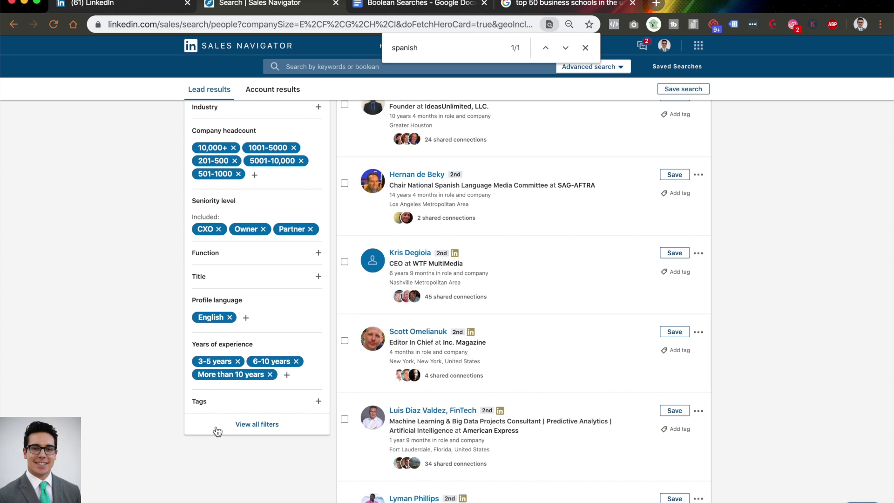
{"action": "scroll", "coordinate": [217, 432], "scroll_direction": "up", "scroll_amount": 6}
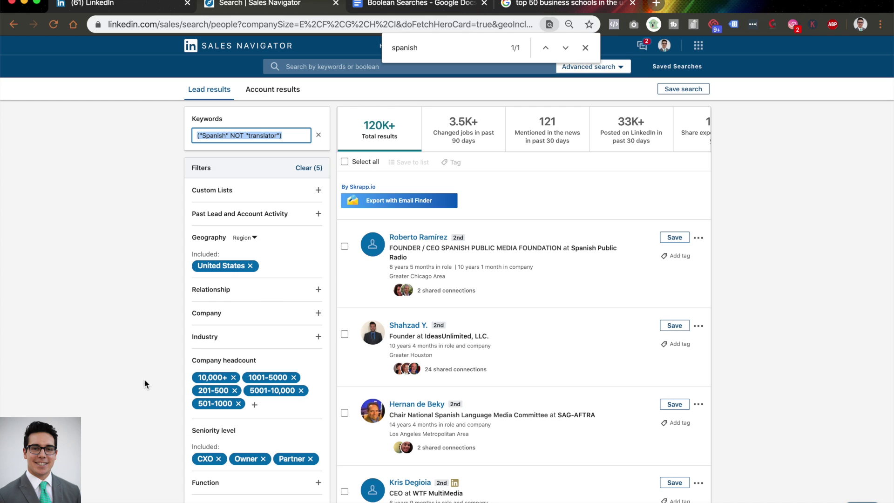
{"action": "left_click", "coordinate": [309, 168]}
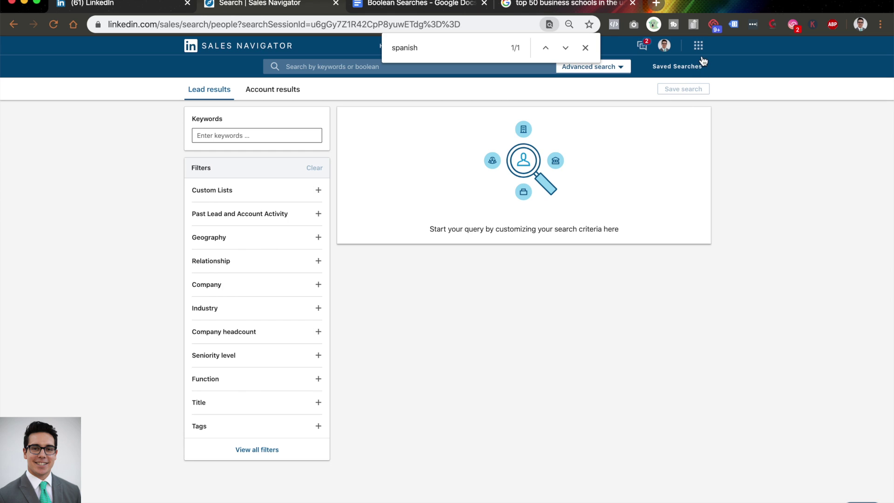
Enter spanish without quotation marks as the keyword and run the lead search with no filters.
{"action": "left_click", "coordinate": [240, 139]}
{"action": "type", "text": "asdf"}
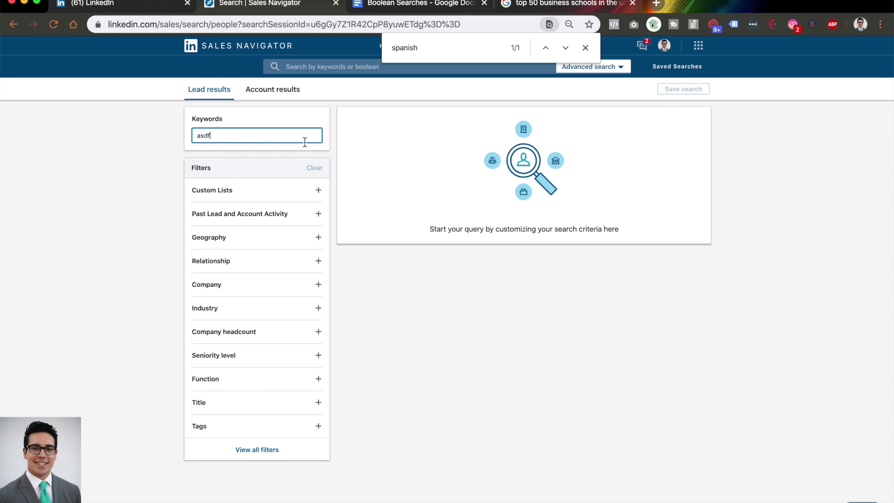
{"action": "key", "text": "Return"}
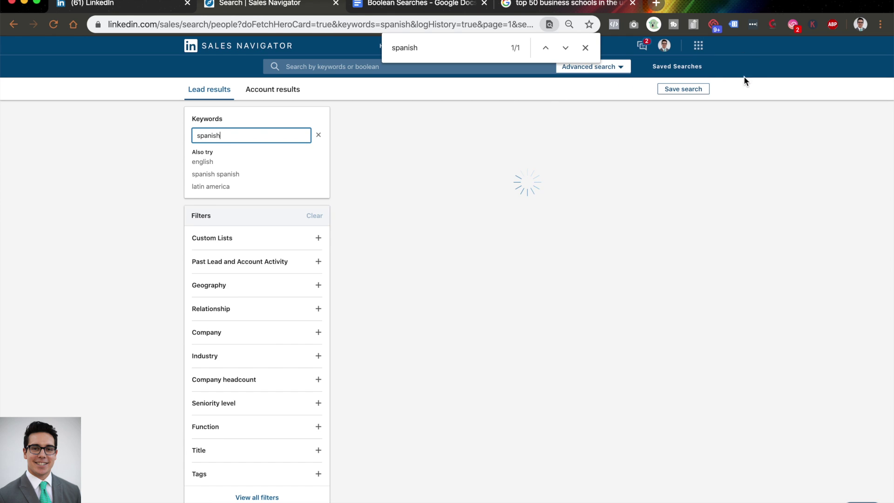
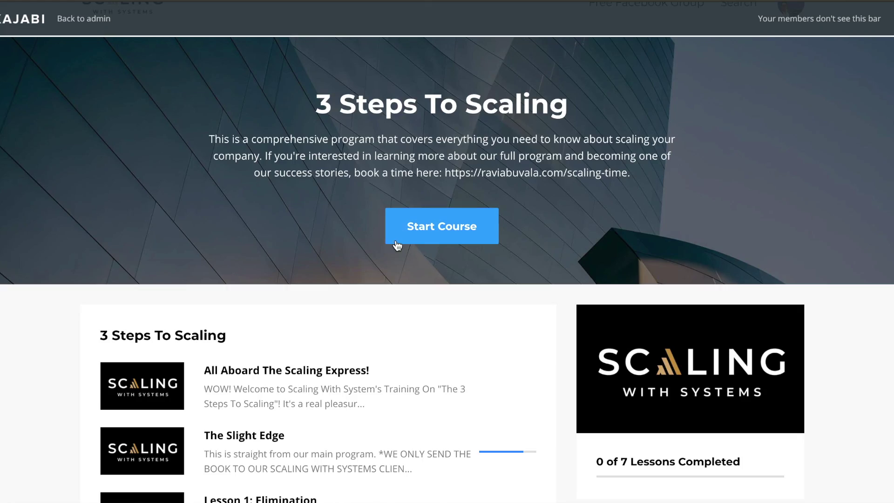
Look over the "3 Steps To Scaling" course page and the discussion page of the Scaling With Systems Facebook group.
{"action": "scroll", "coordinate": [398, 246], "scroll_direction": "down", "scroll_amount": 2}
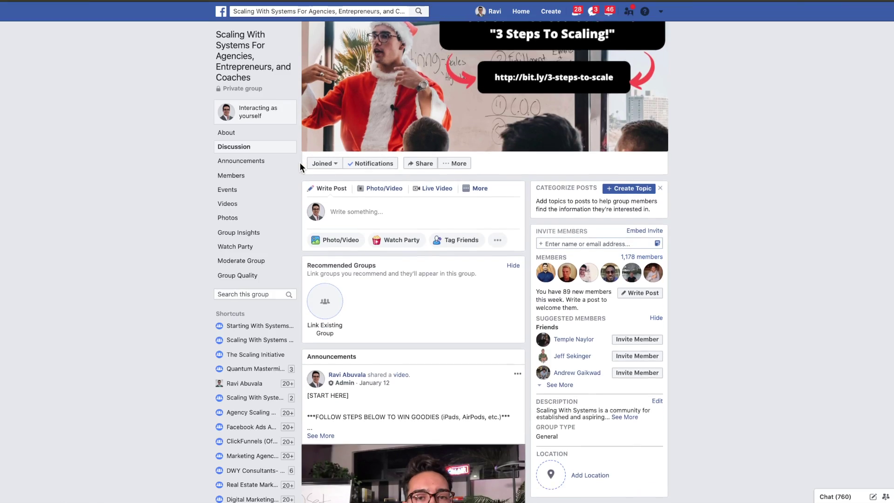
{"action": "scroll", "coordinate": [300, 163], "scroll_direction": "down", "scroll_amount": 6}
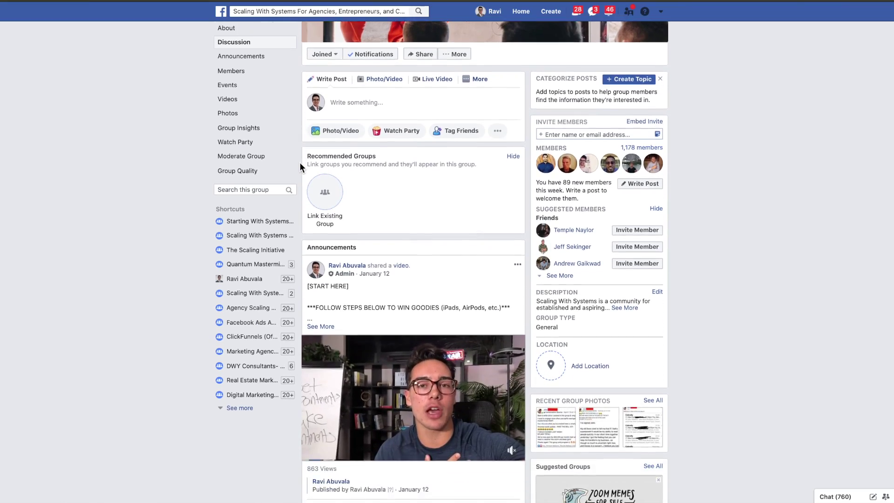